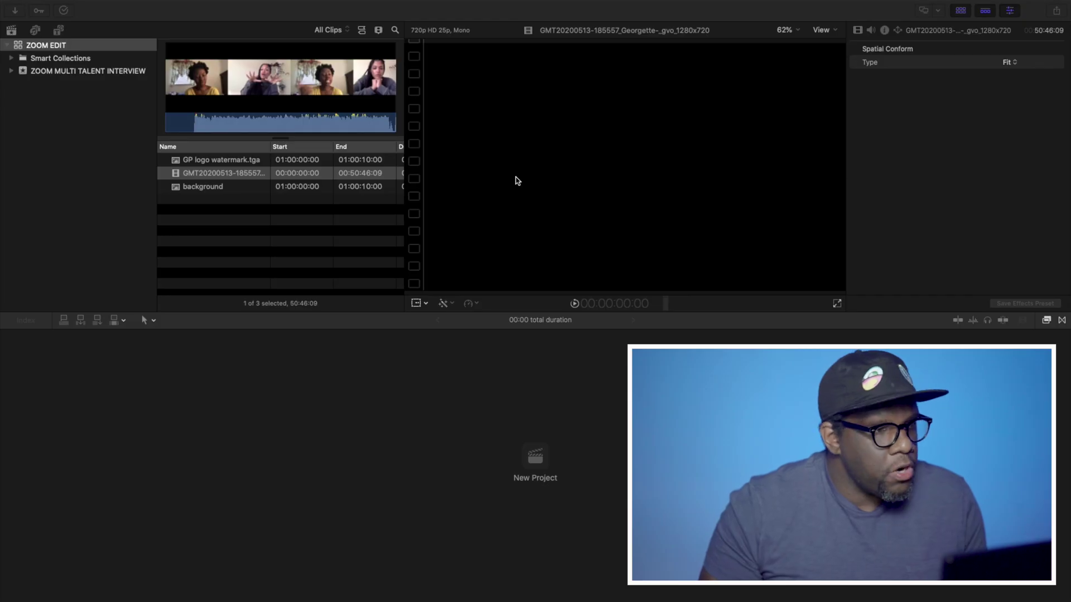
Step: Create a new project named ZOOM EDIT
{"action": "left_click", "coordinate": [440, 4]}
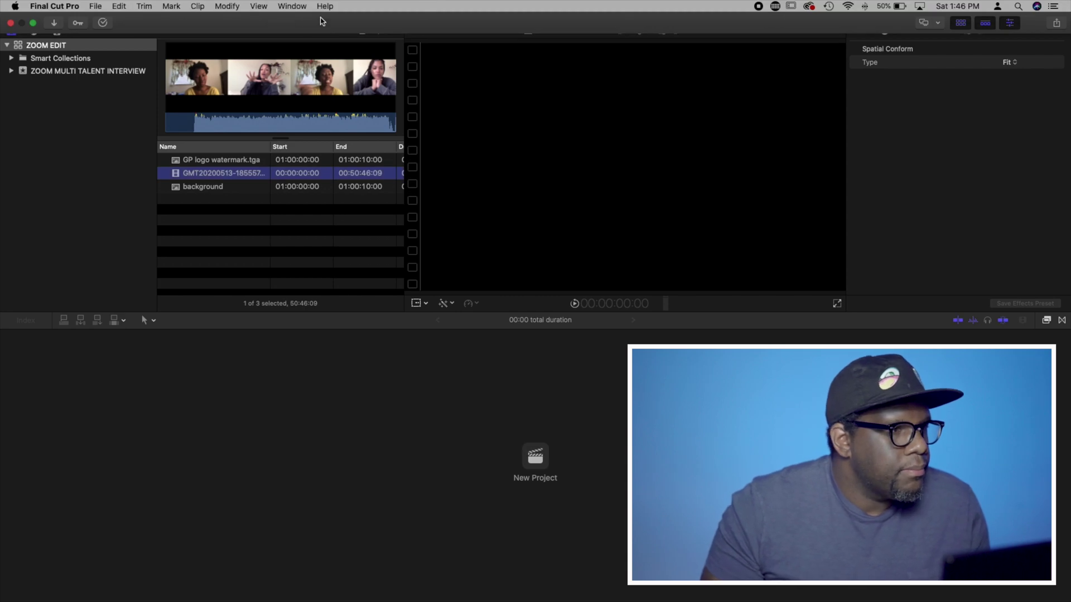
{"action": "left_click", "coordinate": [95, 6]}
{"action": "mouse_move", "coordinate": [109, 22]}
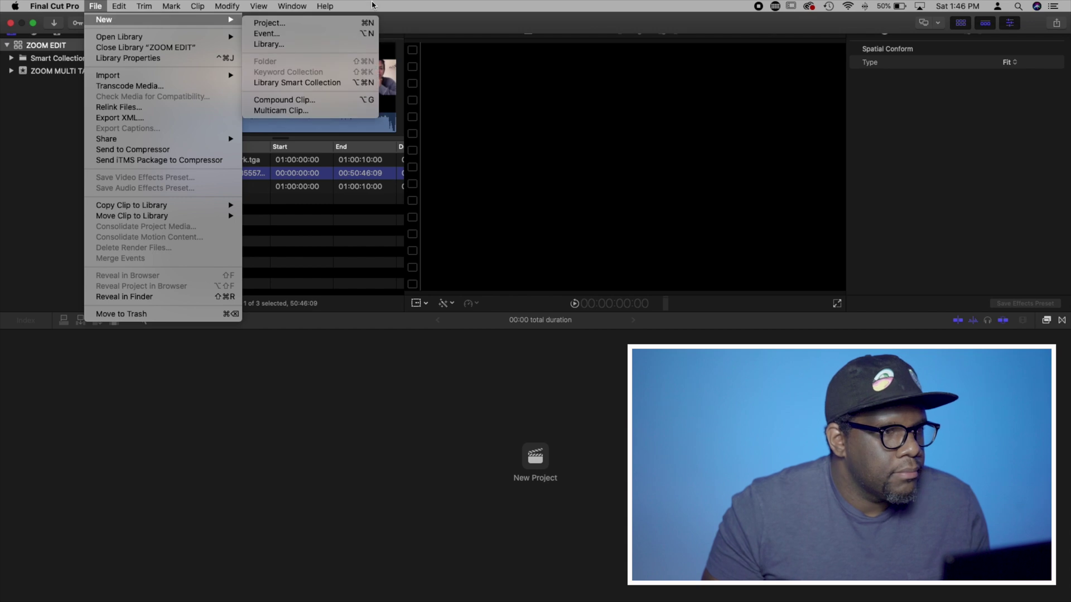
{"action": "left_click", "coordinate": [345, 22]}
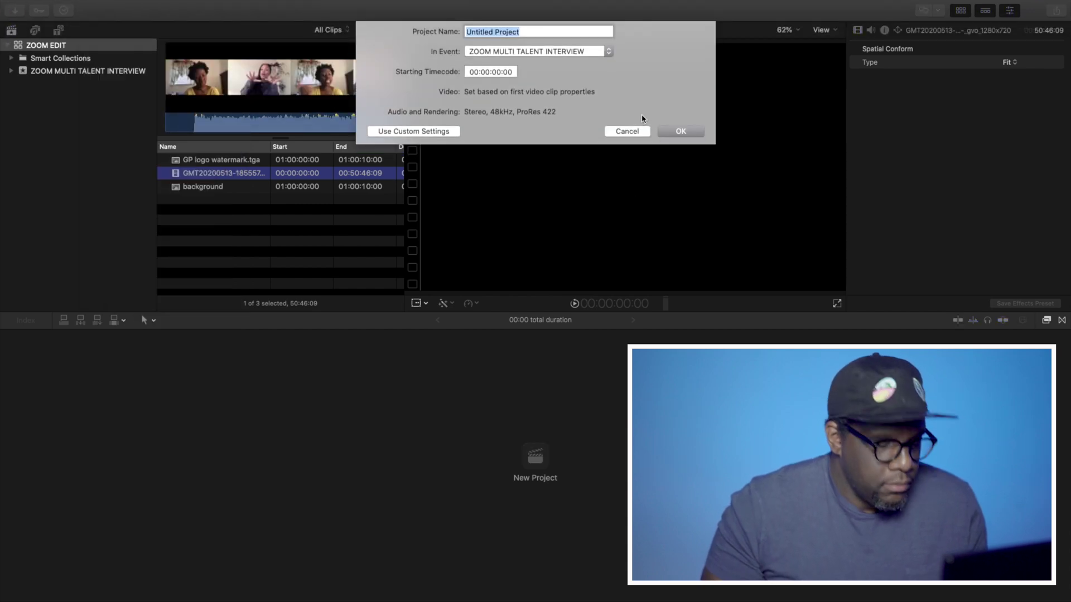
{"action": "type", "text": "ZOOM EDIT"}
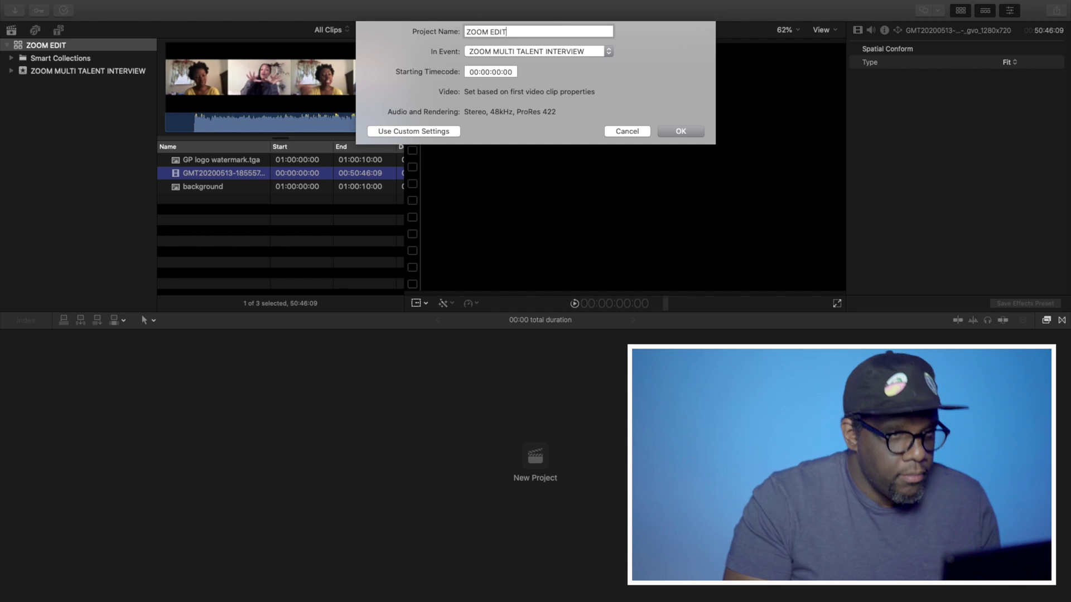
{"action": "key", "text": "Return"}
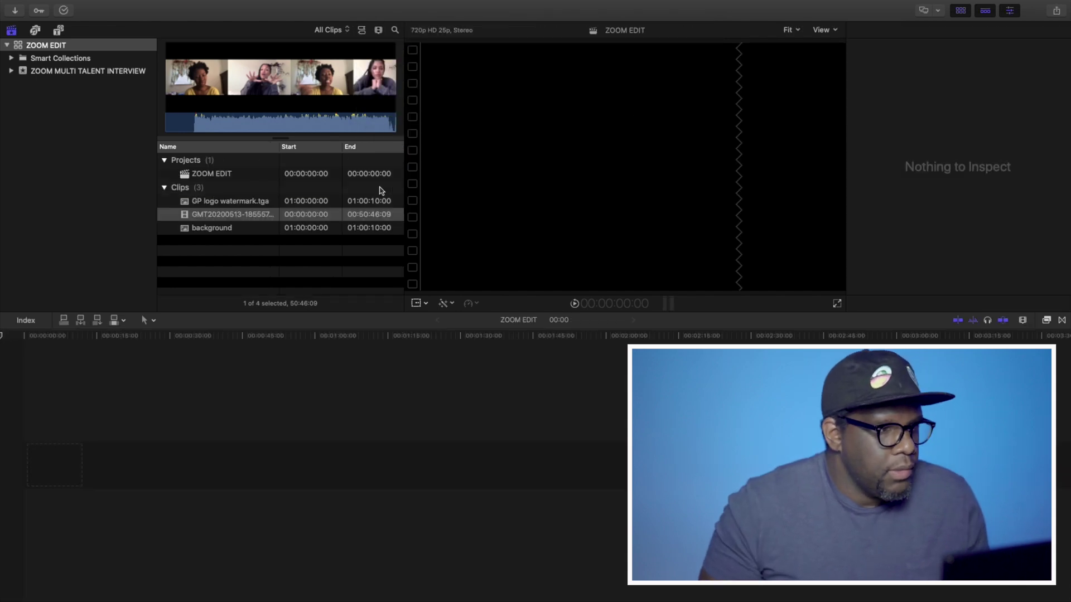
Step: Drop the Zoom interview recording into the timeline and lift it from the storyline
{"action": "left_click_drag", "start_coordinate": [196, 216], "coordinate": [39, 476]}
{"action": "right_click", "coordinate": [63, 474]}
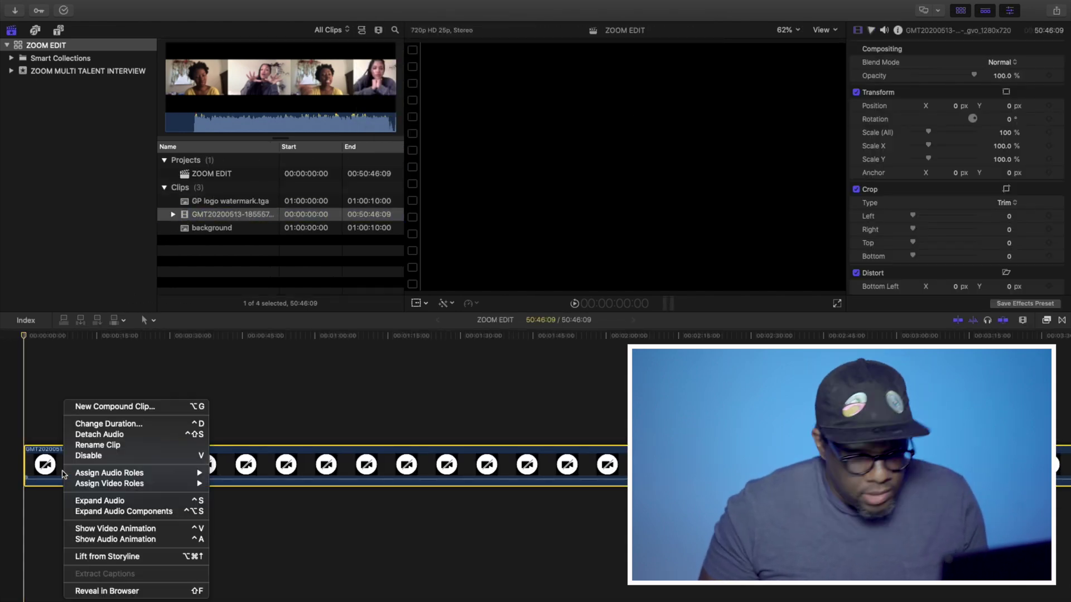
{"action": "left_click", "coordinate": [140, 556]}
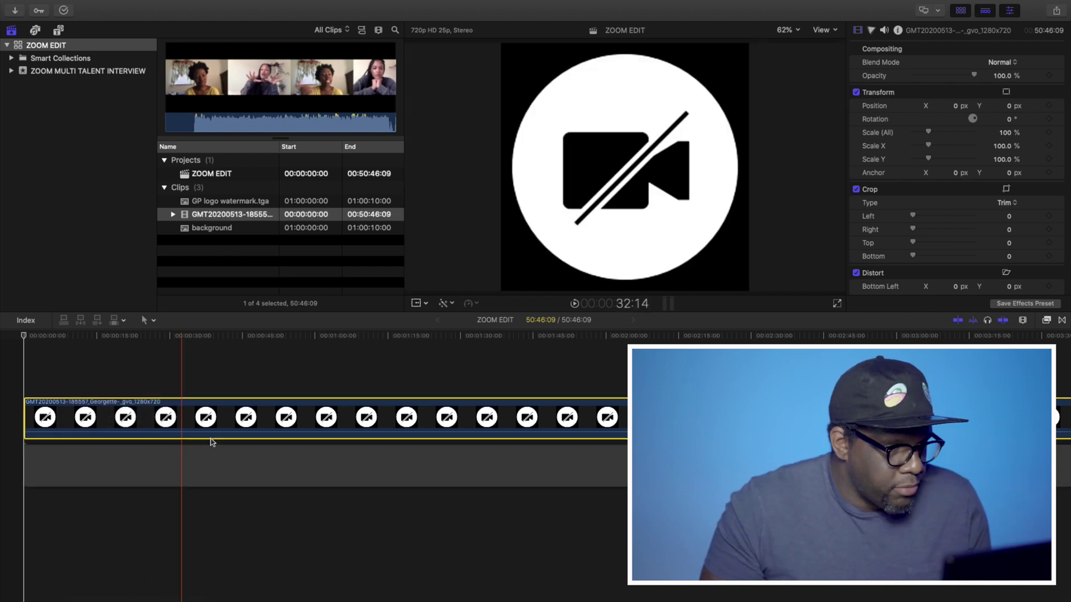
Step: Blade the clip at 6:31 where footage begins and delete the blank opening gap
{"action": "scroll", "coordinate": [273, 428], "scroll_direction": "right", "scroll_amount": 15}
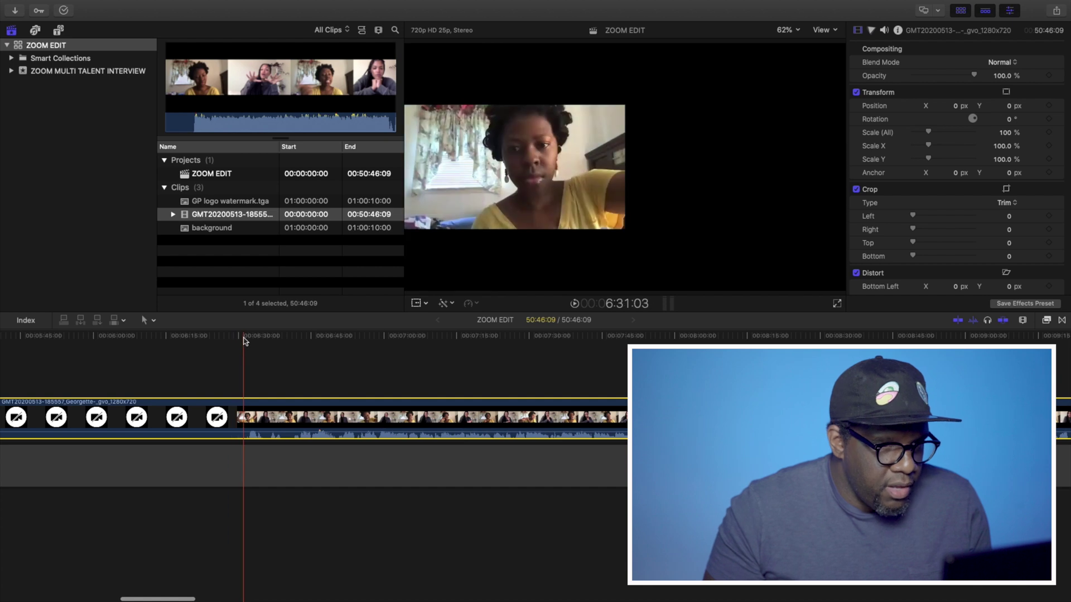
{"action": "left_click", "coordinate": [244, 337]}
{"action": "key", "text": "super+b"}
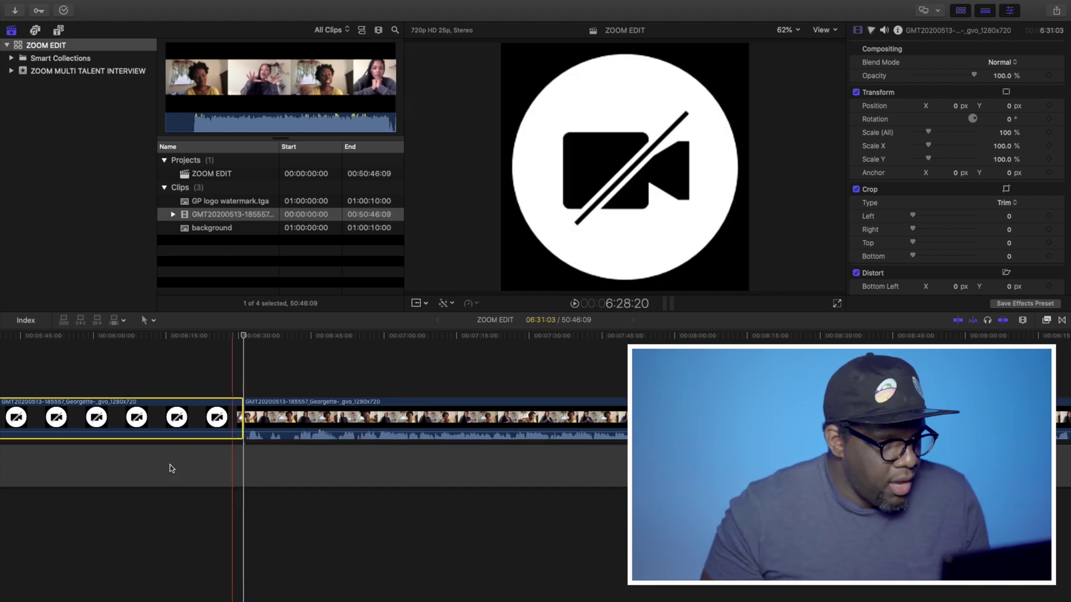
{"action": "left_click", "coordinate": [171, 468]}
{"action": "key", "text": "Delete"}
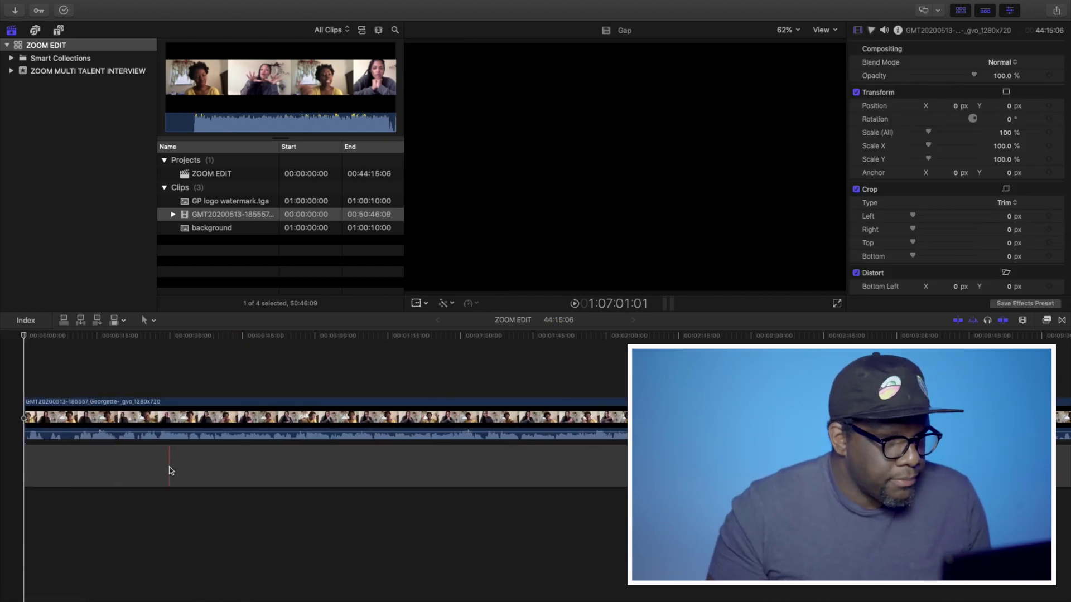
{"action": "left_click", "coordinate": [138, 337]}
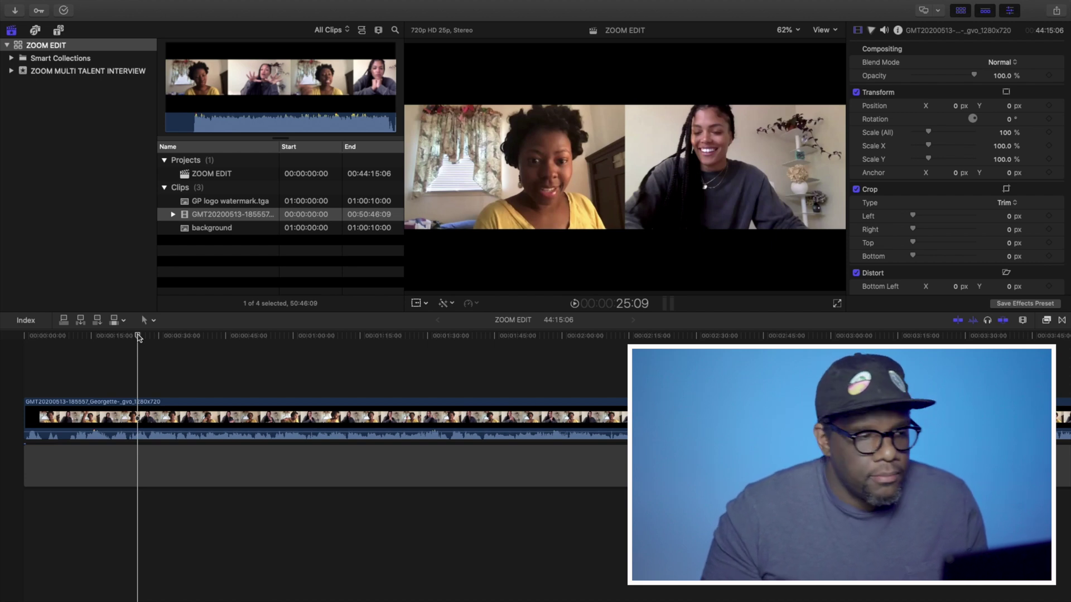
Step: Duplicate the interview clip into the lane above and disable the lower copy
{"action": "left_click", "coordinate": [104, 417]}
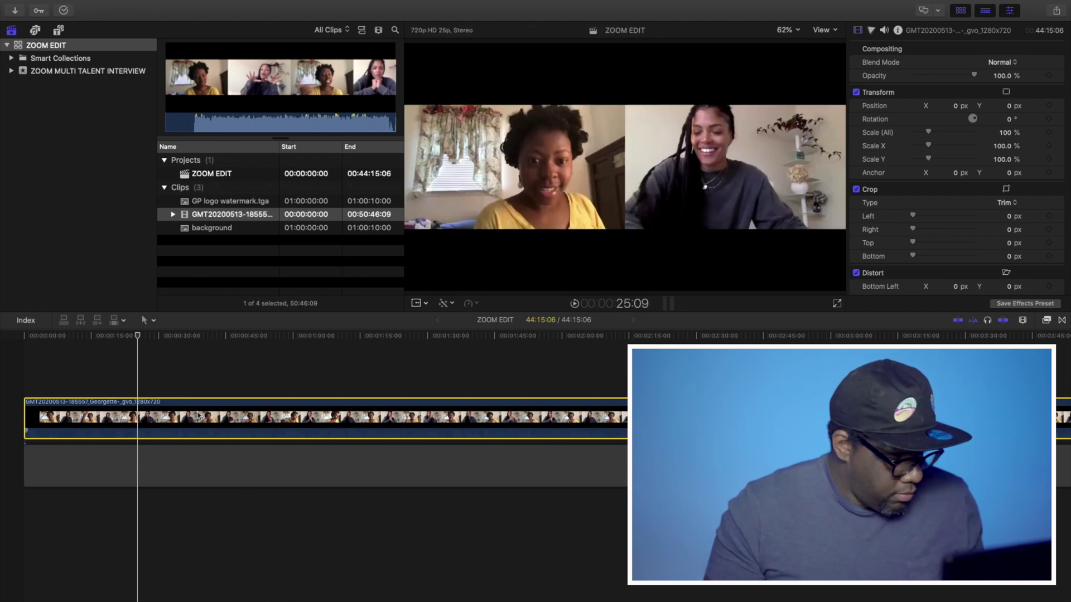
{"action": "left_click_drag", "start_coordinate": [195, 404], "coordinate": [196, 357]}
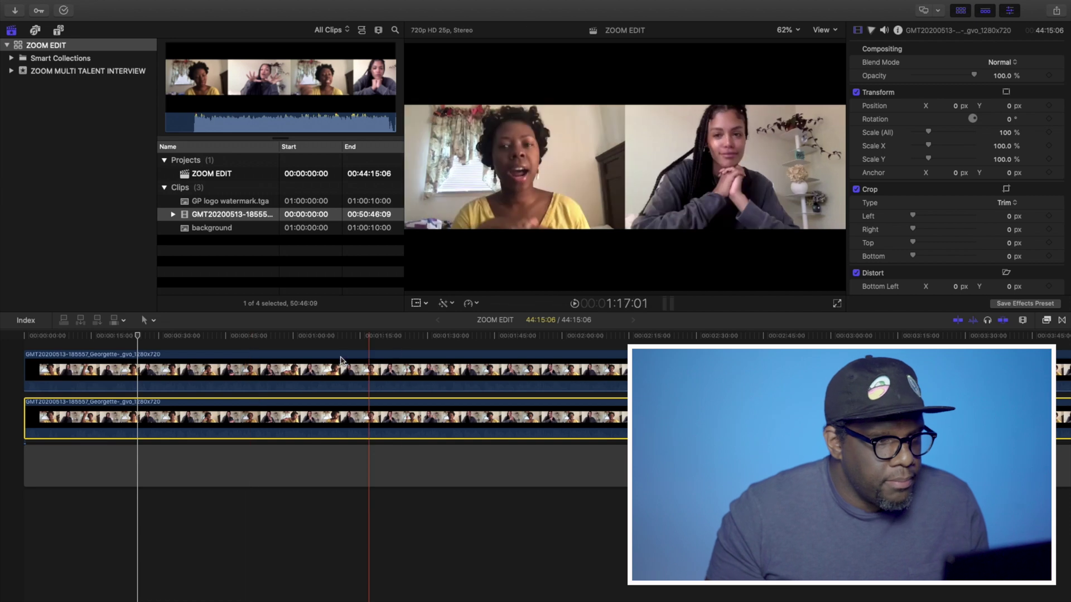
{"action": "key", "text": "v"}
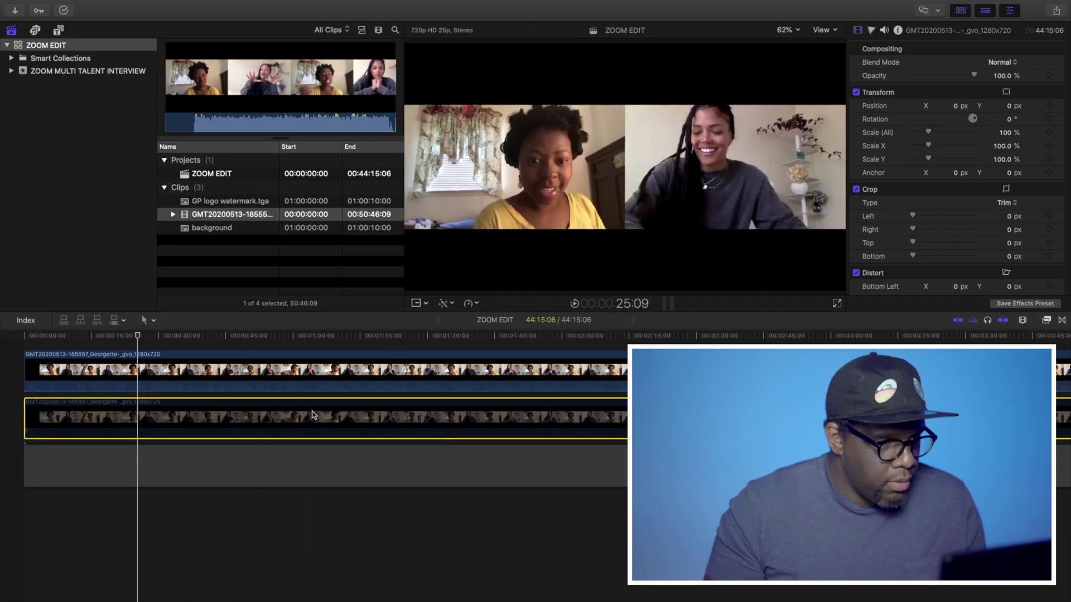
{"action": "left_click", "coordinate": [324, 368]}
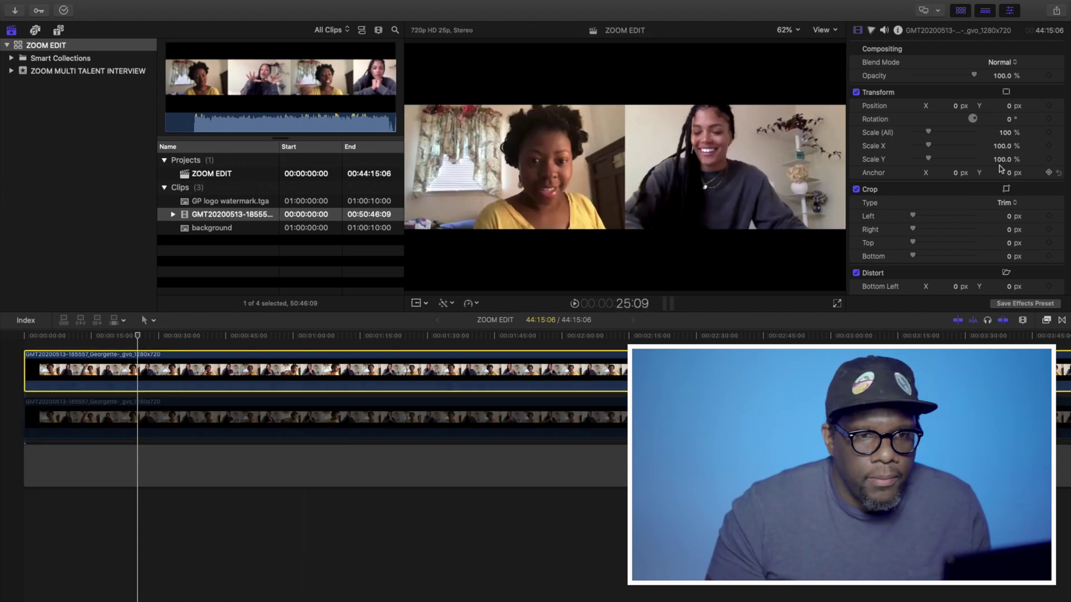
Step: Add the grey grunge background beneath the clips and extend it across the full 44:15:06
{"action": "left_click", "coordinate": [199, 231]}
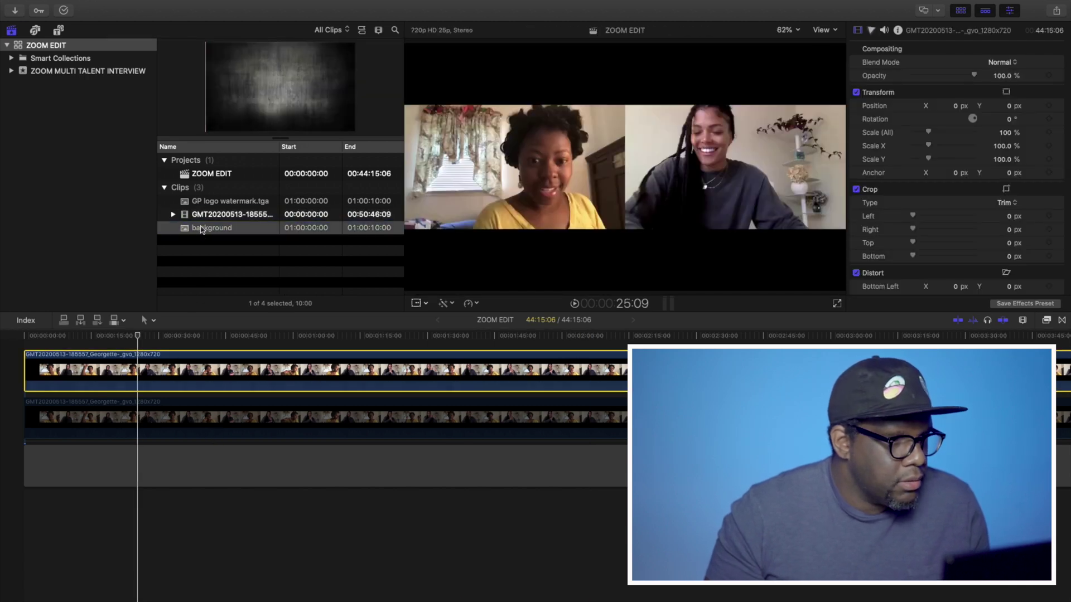
{"action": "left_click_drag", "start_coordinate": [199, 229], "coordinate": [25, 414]}
{"action": "key", "text": "super+minus"}
{"action": "left_click_drag", "start_coordinate": [130, 424], "coordinate": [1062, 419]}
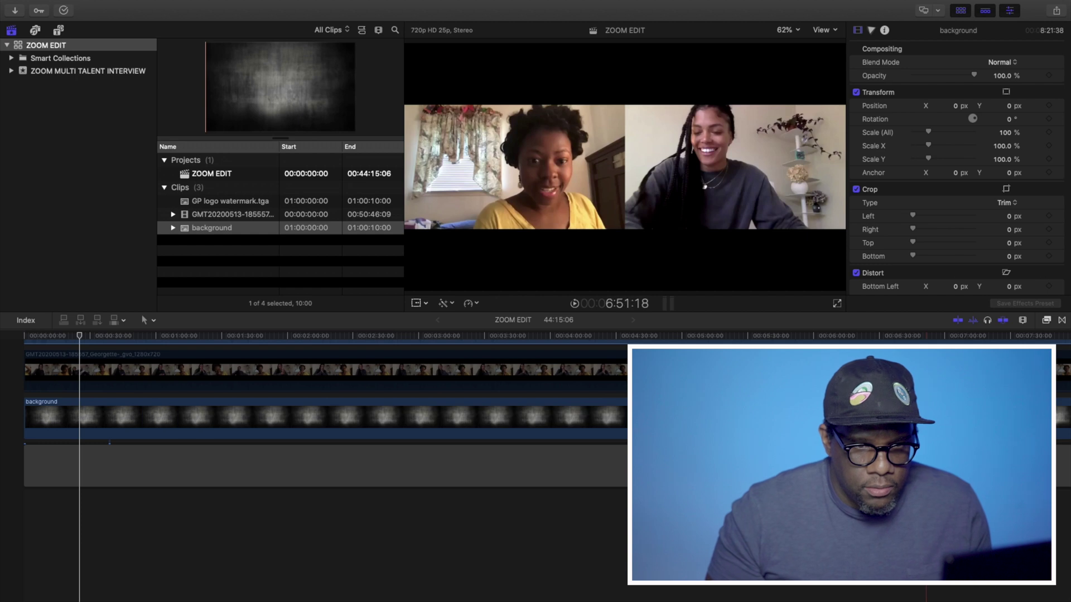
{"action": "scroll", "coordinate": [551, 424], "scroll_direction": "right", "scroll_amount": 10}
{"action": "left_click", "coordinate": [549, 480]}
{"action": "key", "text": "super+minus"}
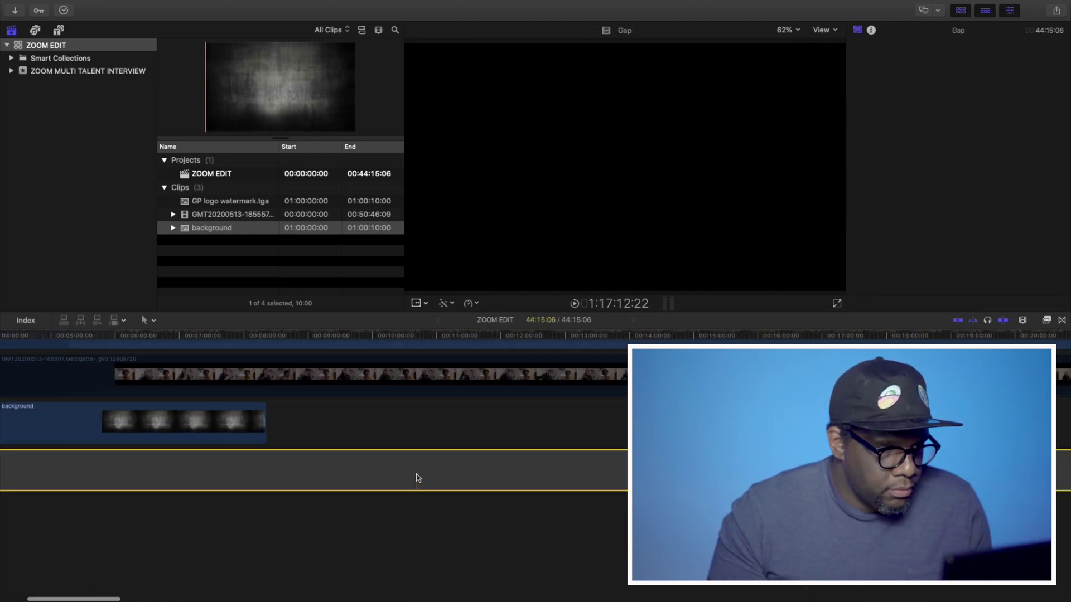
{"action": "left_click", "coordinate": [328, 537]}
{"action": "left_click", "coordinate": [305, 527]}
{"action": "key", "text": "super+minus"}
{"action": "key", "text": "super+minus"}
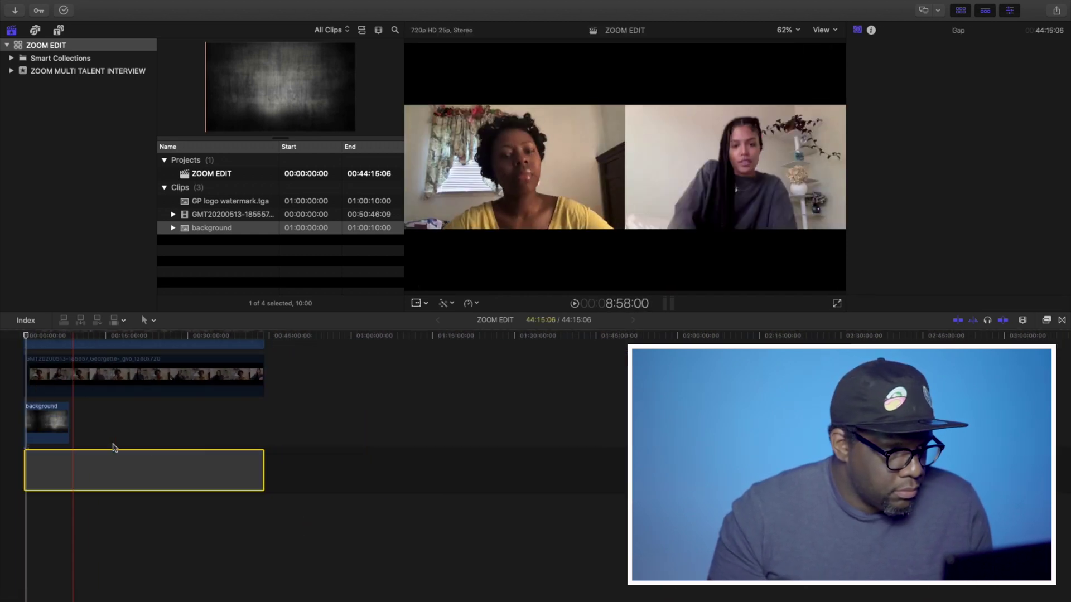
{"action": "left_click_drag", "start_coordinate": [69, 422], "coordinate": [262, 421]}
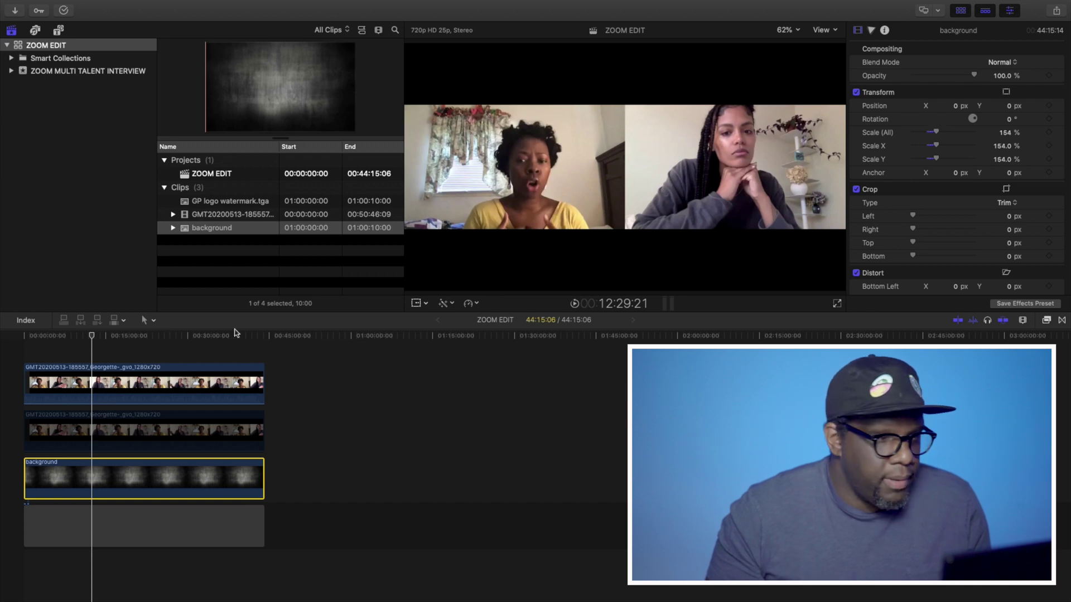
Step: Crop the upper clip 640 px on the right and 180 px top and bottom, left crop 0
{"action": "left_click", "coordinate": [97, 336]}
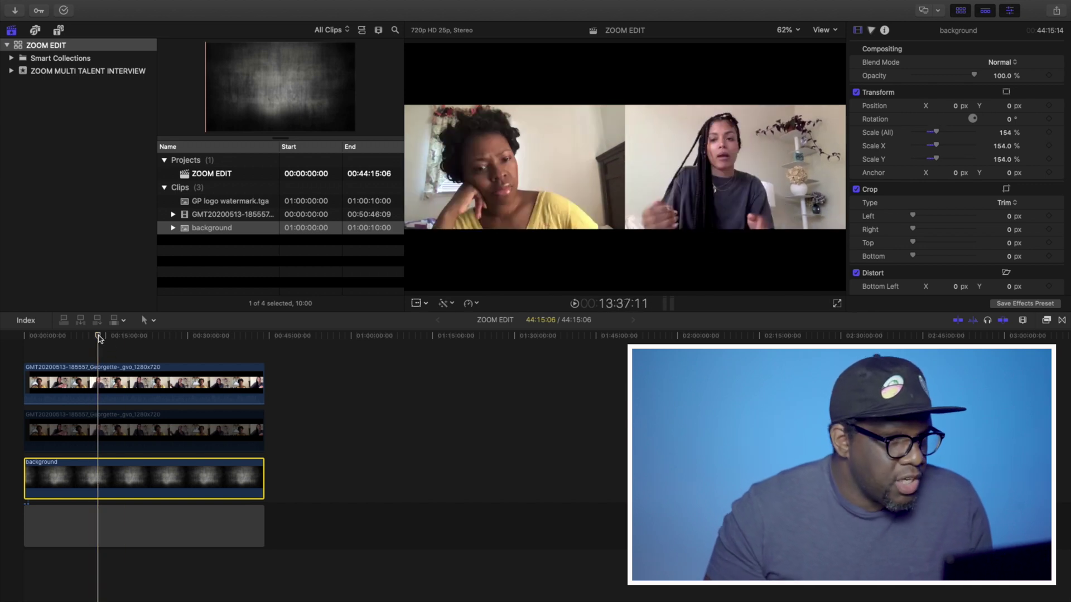
{"action": "left_click", "coordinate": [118, 380]}
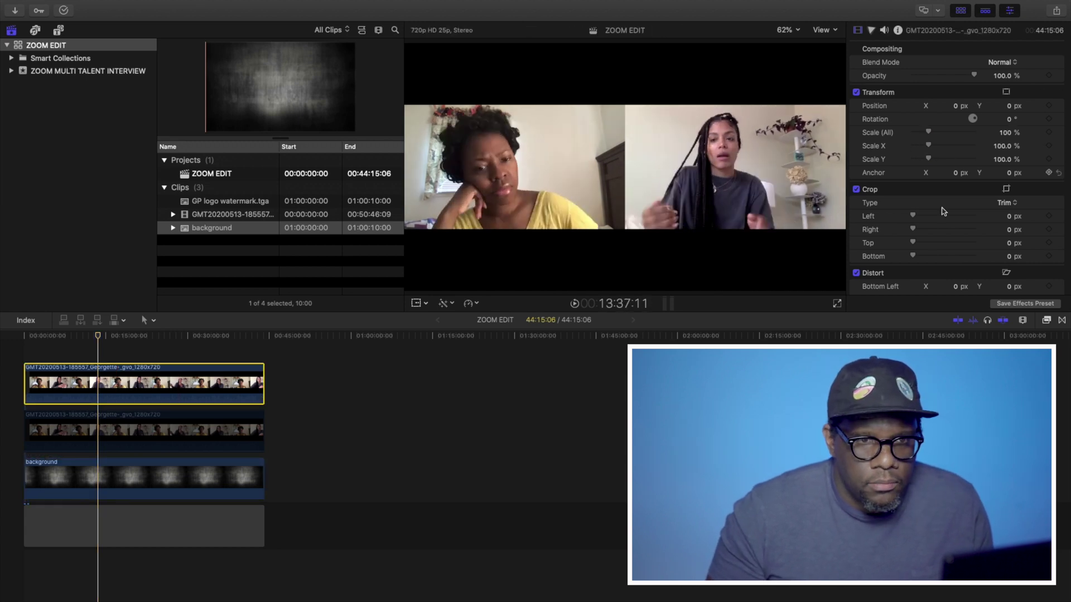
{"action": "left_click", "coordinate": [1010, 217]}
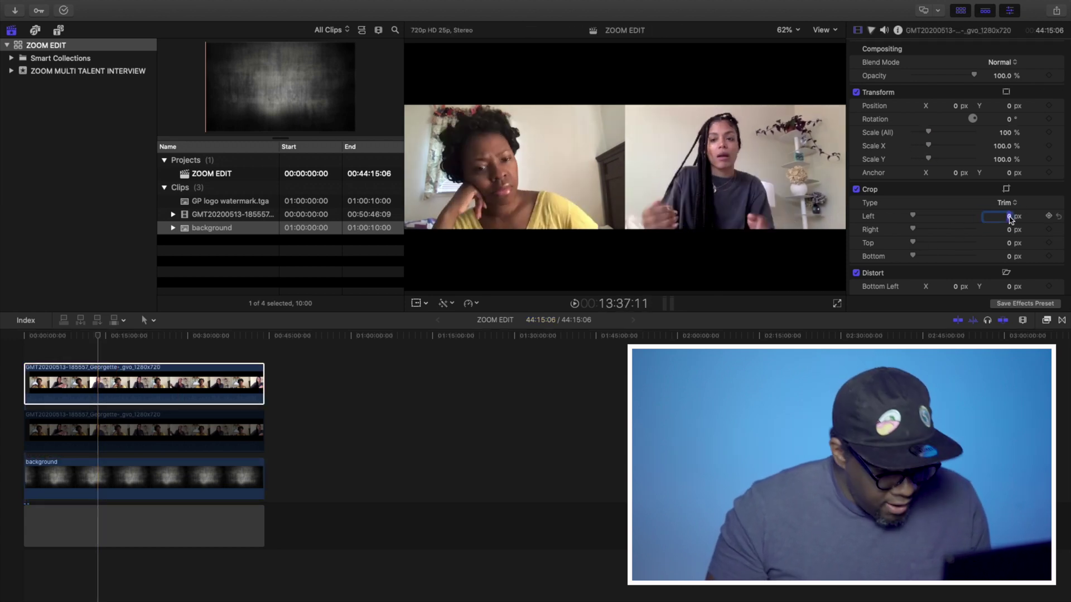
{"action": "key", "text": "Return"}
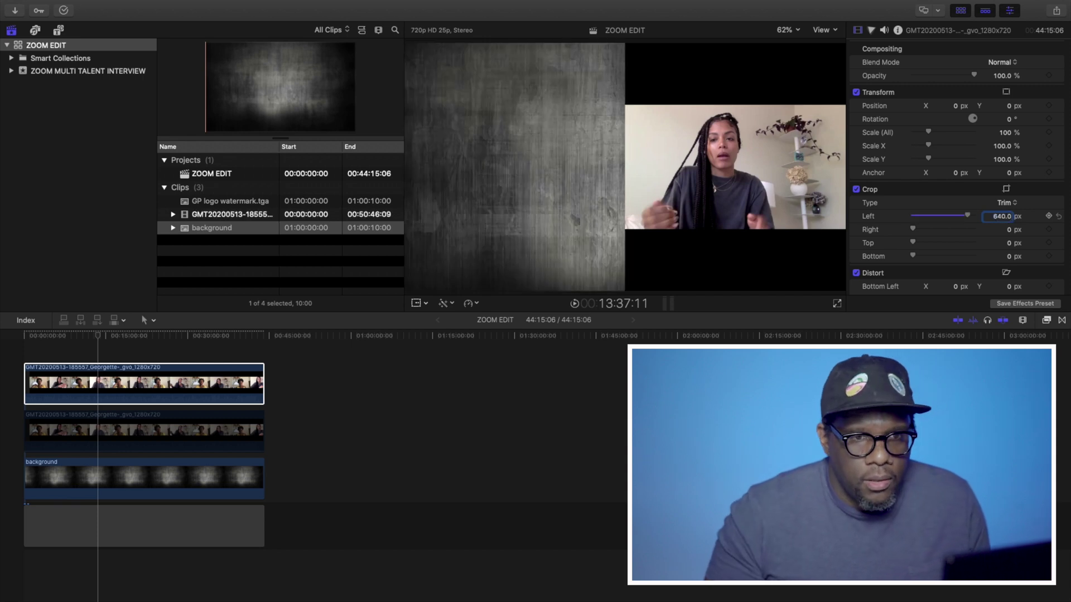
{"action": "left_click", "coordinate": [1002, 218]}
{"action": "type", "text": "0"}
{"action": "key", "text": "Return"}
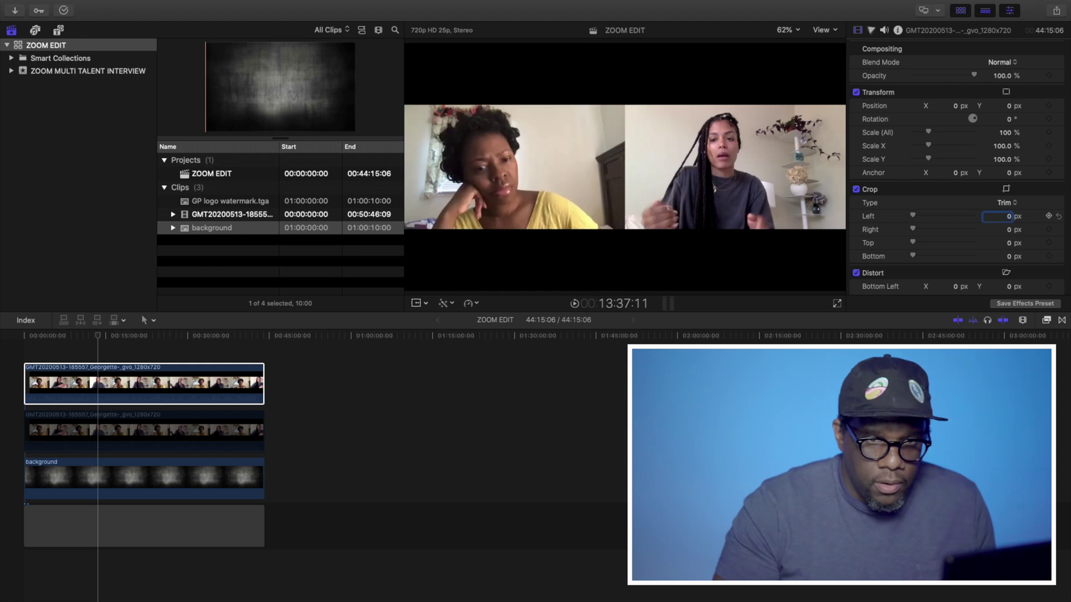
{"action": "type", "text": "64"}
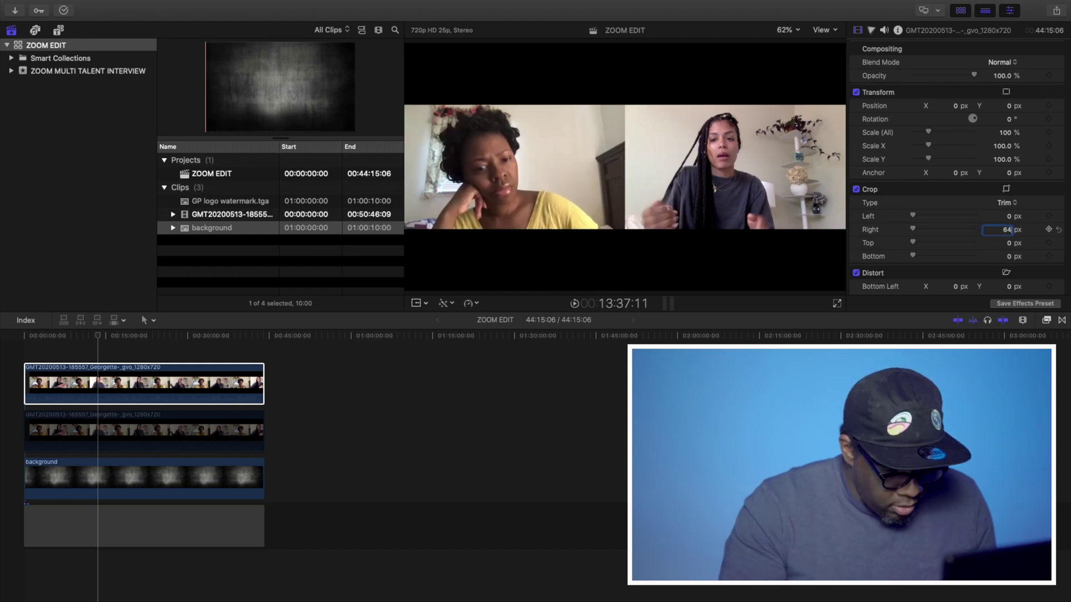
{"action": "type", "text": "0"}
{"action": "key", "text": "Return"}
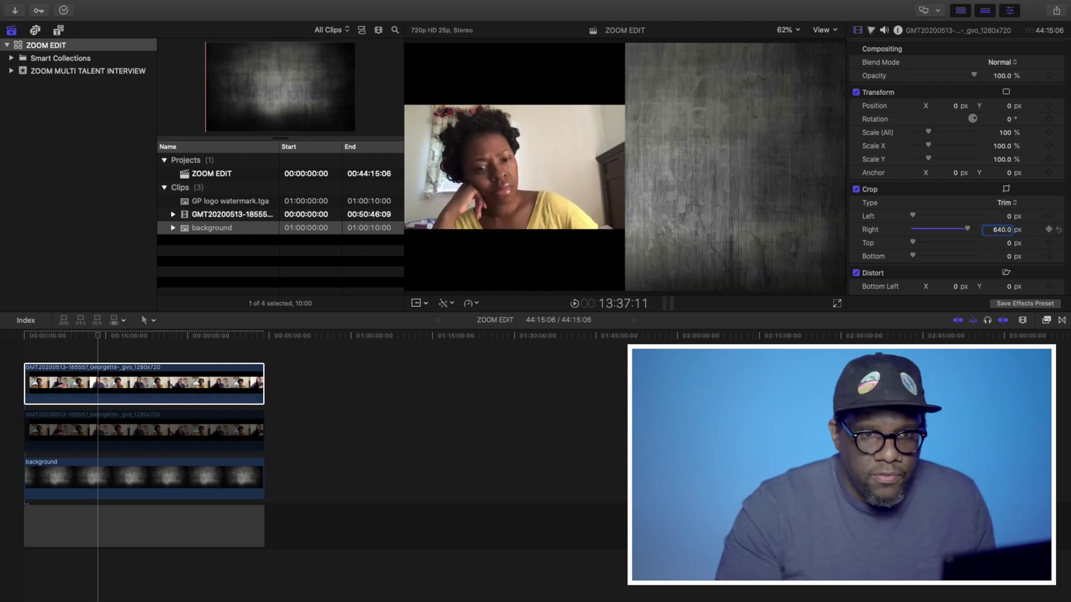
{"action": "left_click", "coordinate": [1011, 244]}
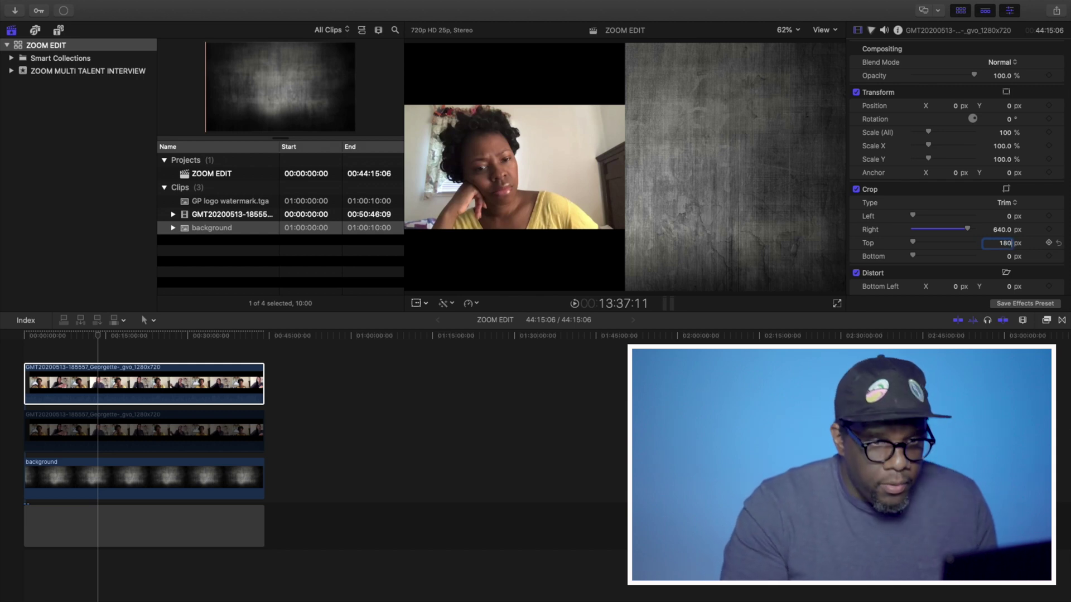
{"action": "type", "text": "180"}
{"action": "key", "text": "Return"}
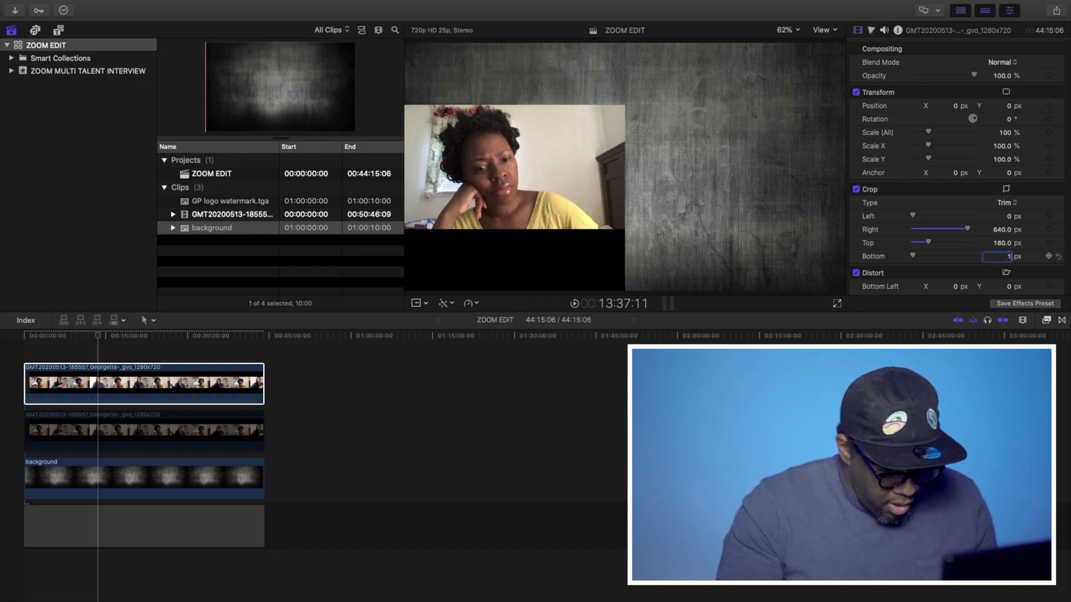
{"action": "key", "text": "Return"}
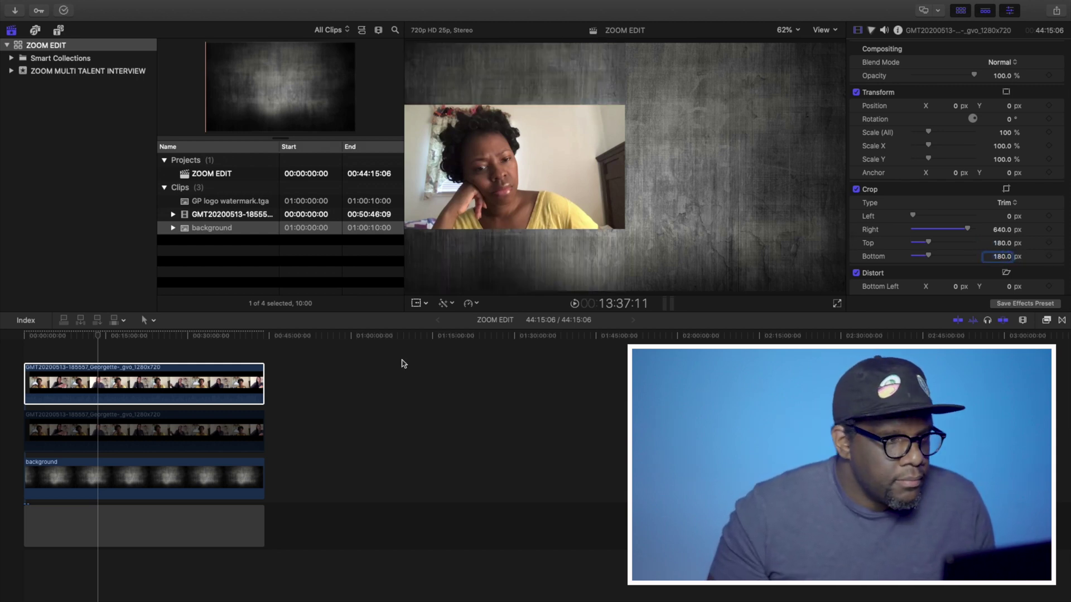
Step: Enable the second clip and crop it 640 px left, 180 px top and bottom
{"action": "left_click", "coordinate": [193, 430]}
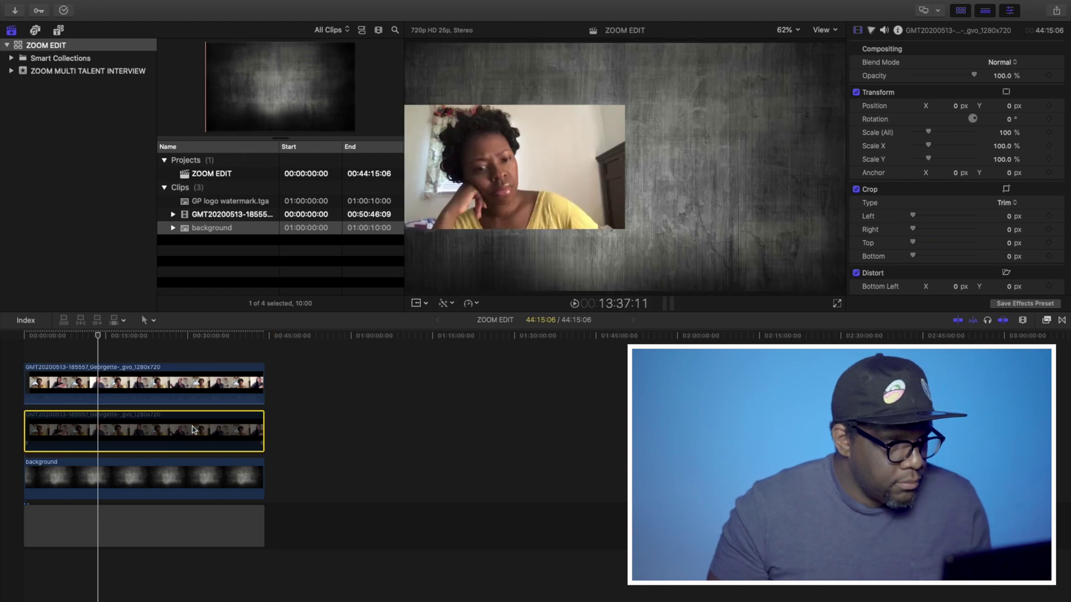
{"action": "key", "text": "v"}
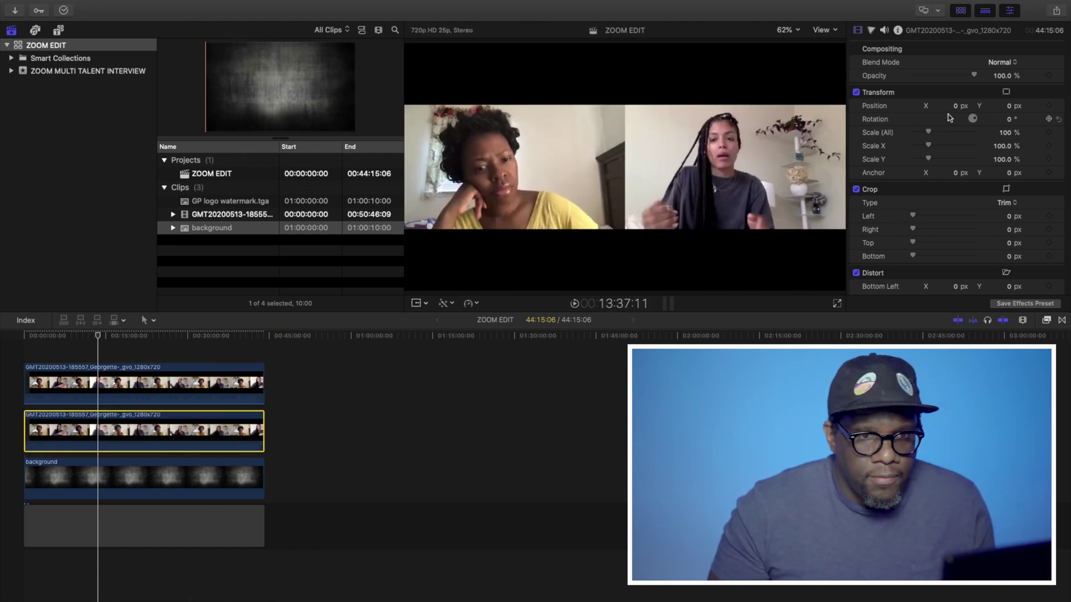
{"action": "left_click", "coordinate": [1011, 218]}
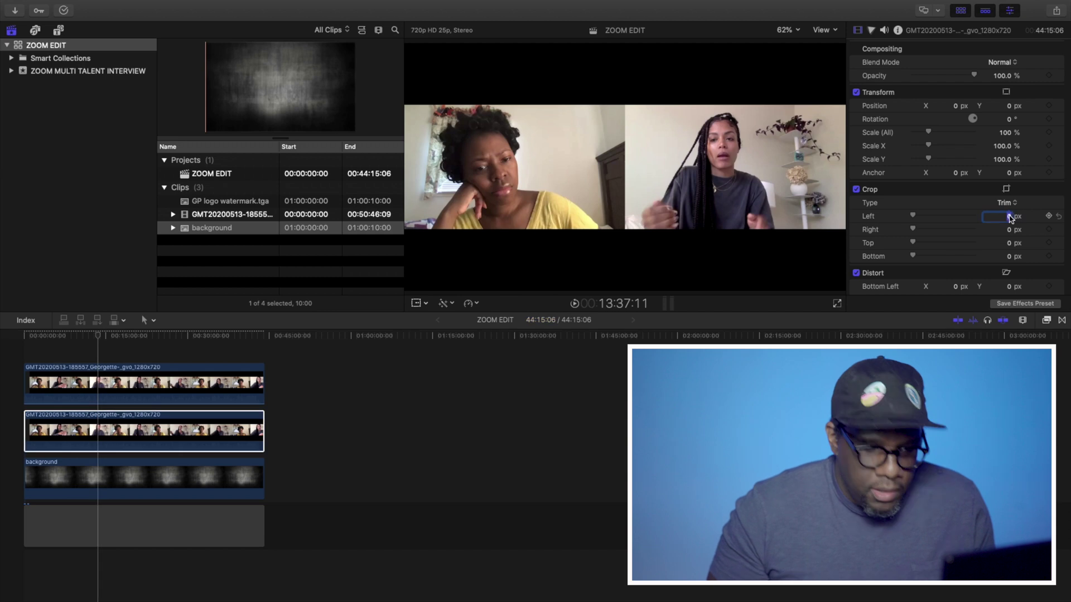
{"action": "type", "text": "640"}
{"action": "key", "text": "Return"}
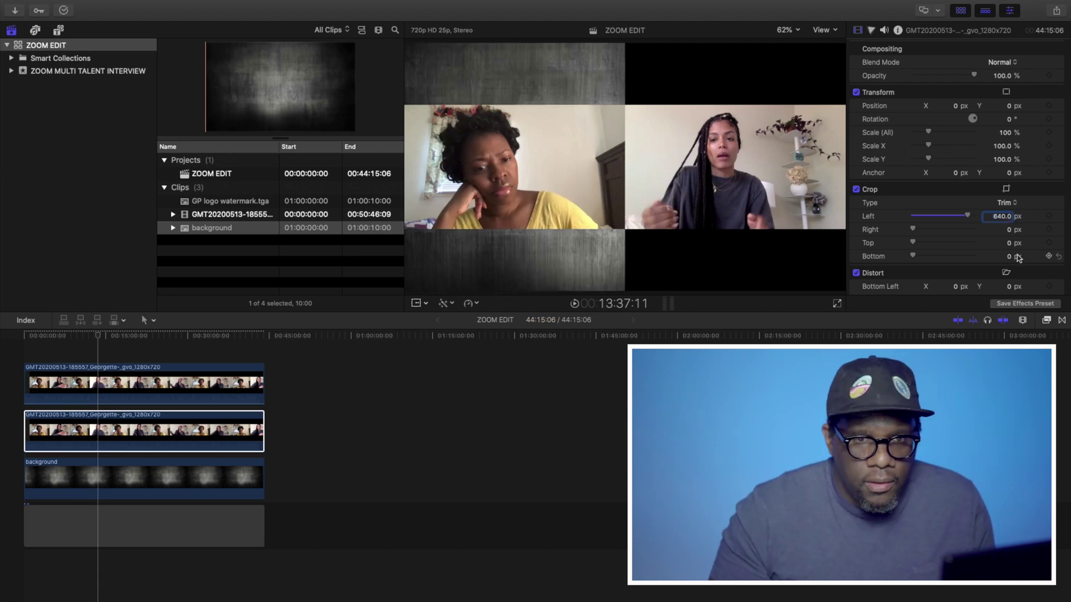
{"action": "left_click", "coordinate": [1011, 243]}
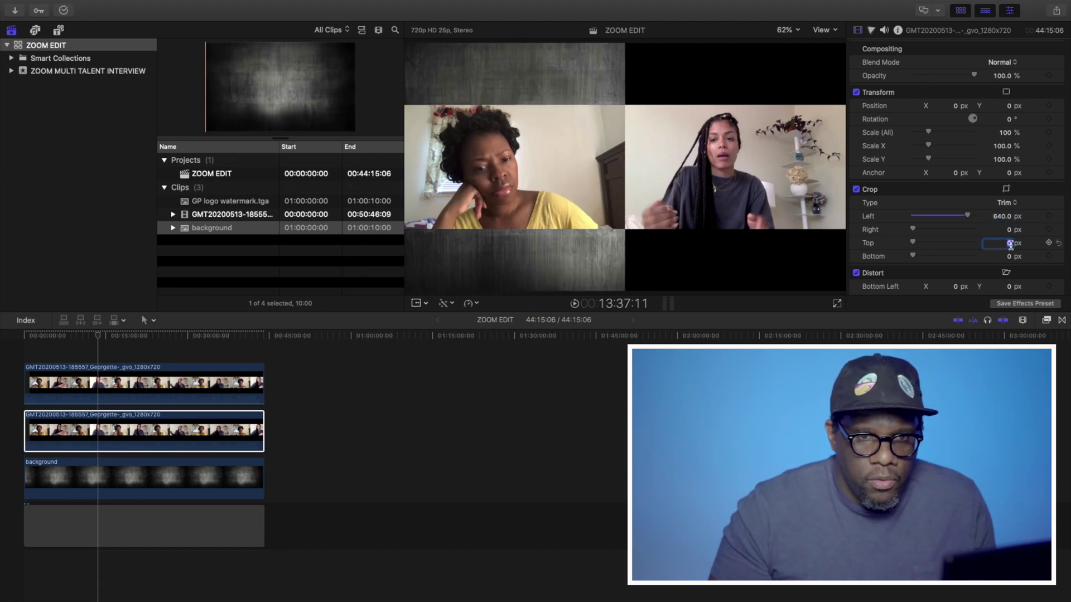
{"action": "key", "text": "Return"}
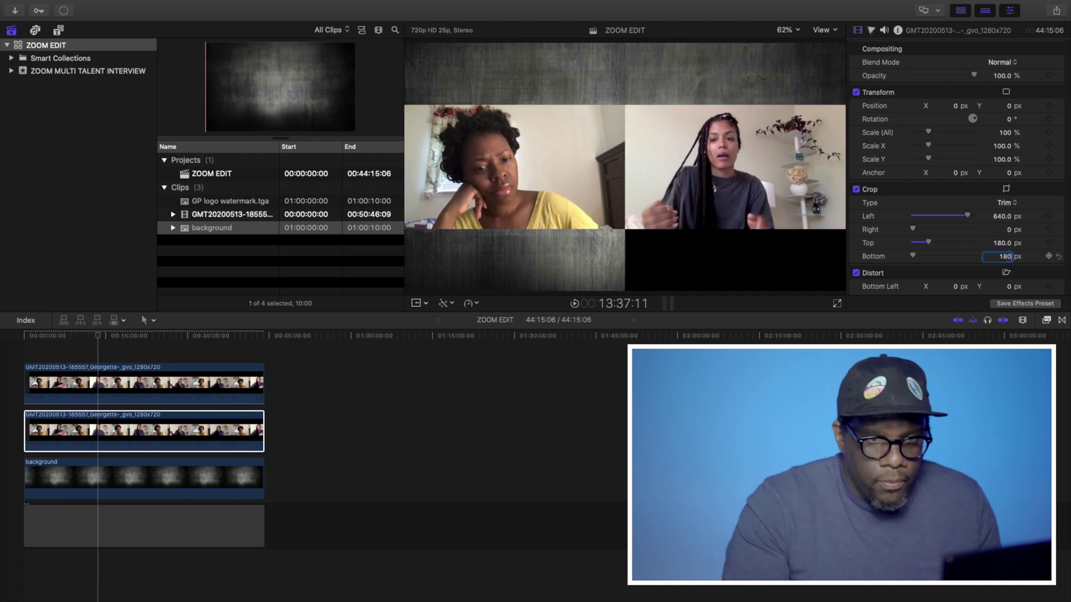
{"action": "left_click", "coordinate": [1009, 257]}
{"action": "type", "text": "180"}
{"action": "key", "text": "Return"}
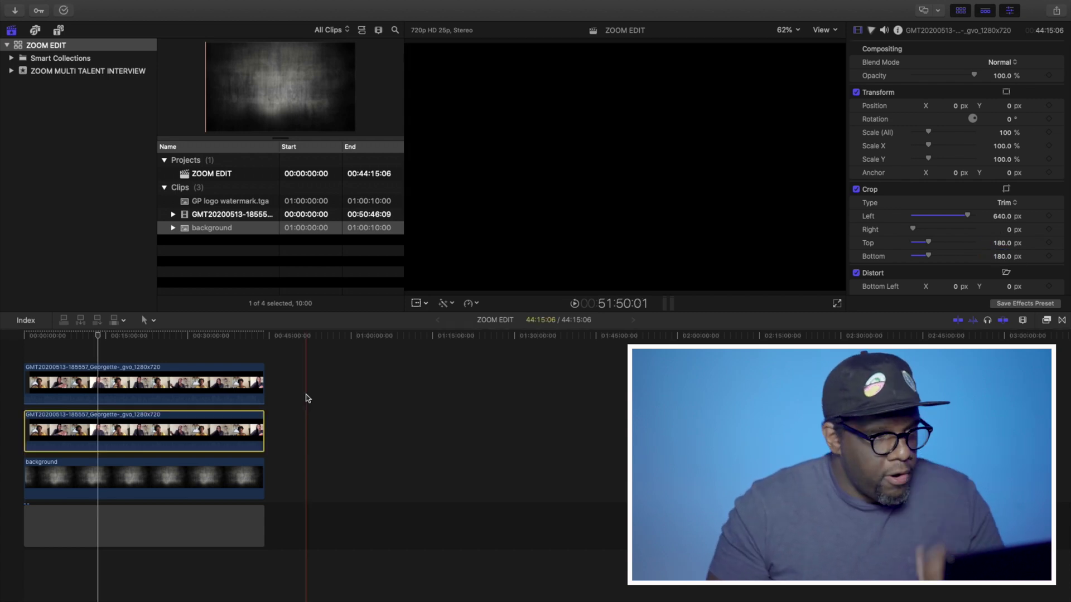
Step: Compare the crop values of the top and second interview clips
{"action": "left_click", "coordinate": [134, 384]}
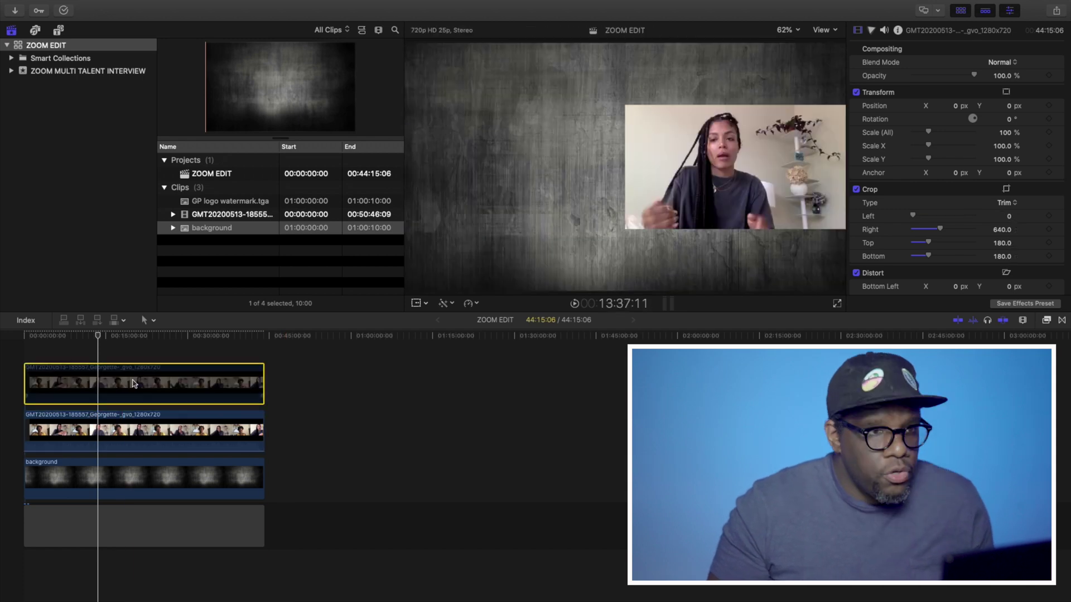
{"action": "left_click", "coordinate": [150, 438]}
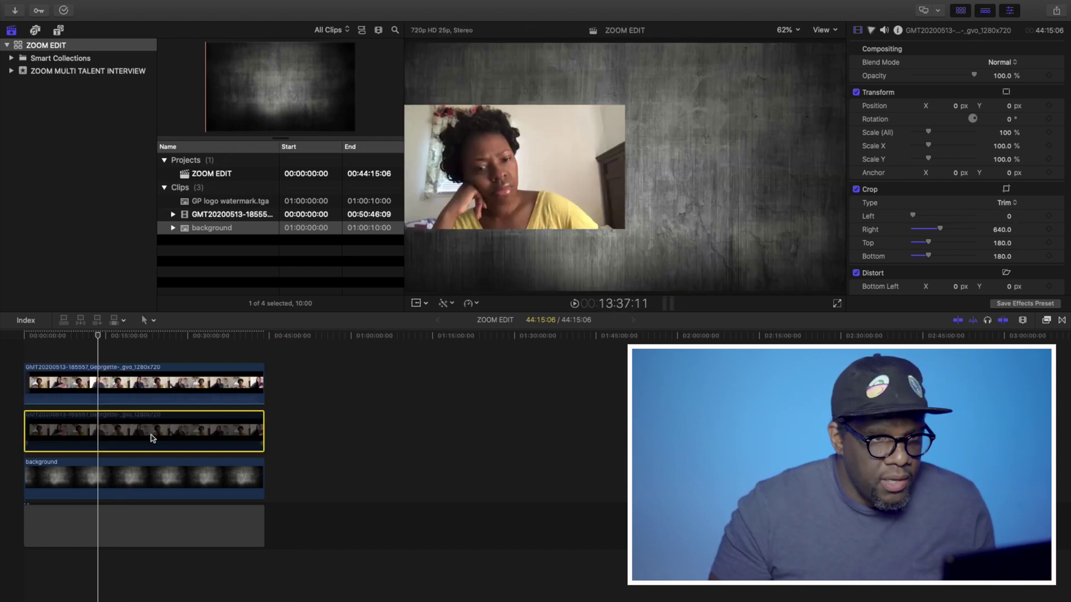
{"action": "left_click", "coordinate": [151, 388]}
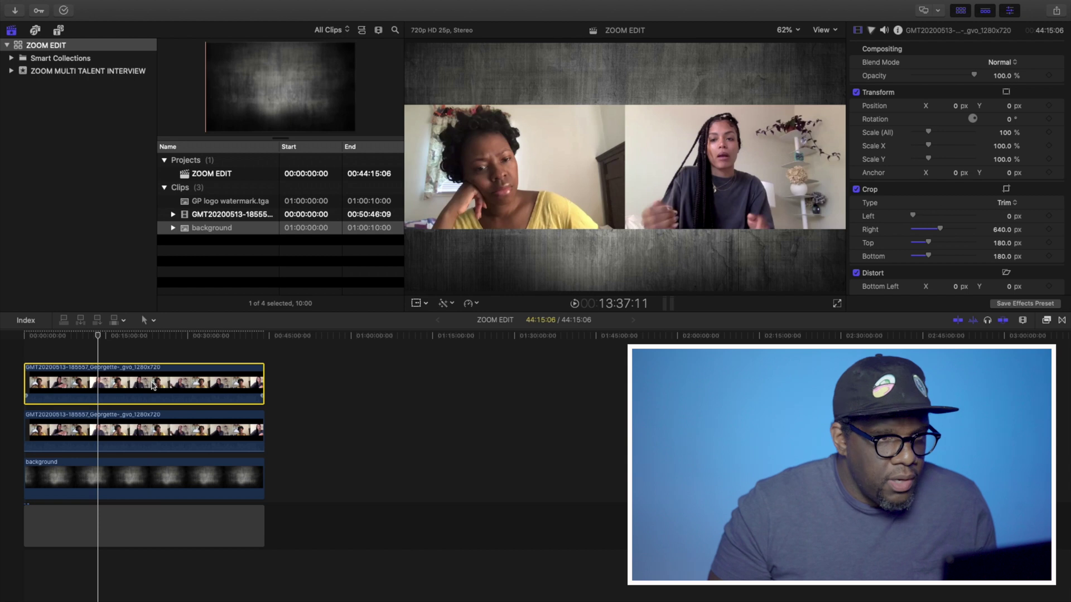
{"action": "mouse_move", "coordinate": [27, 3]}
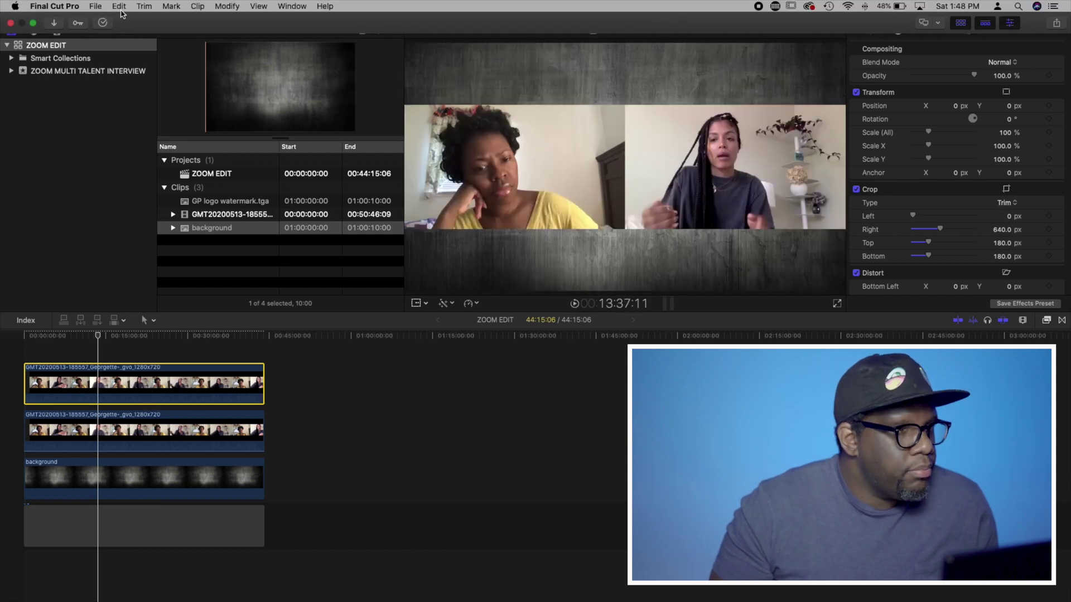
Step: Place a Custom generator above the background and trim it from project start to the interview's end
{"action": "left_click", "coordinate": [57, 31]}
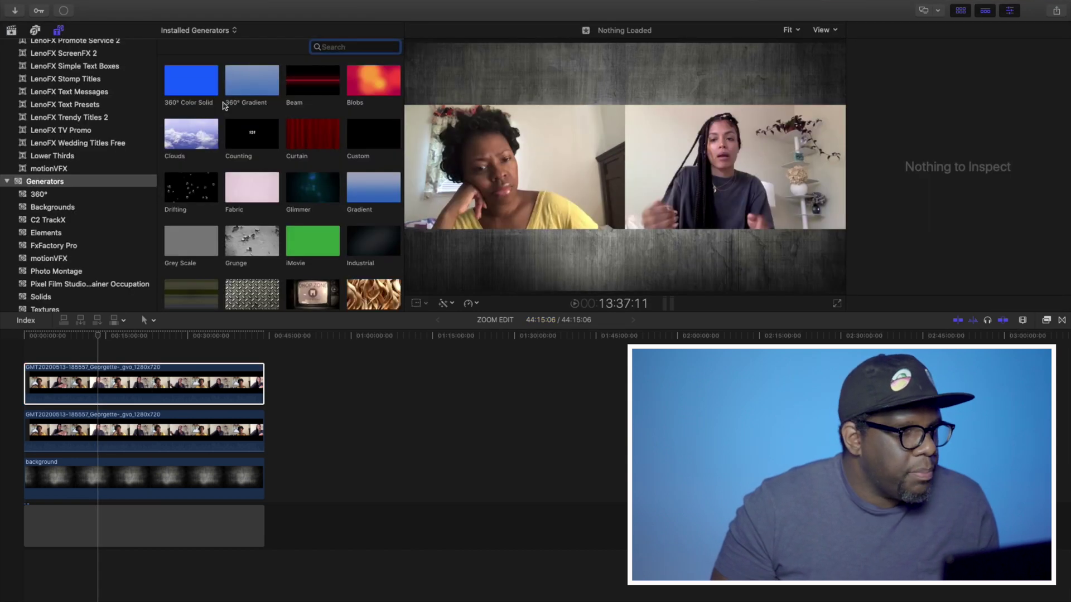
{"action": "left_click_drag", "start_coordinate": [368, 137], "coordinate": [82, 452]}
{"action": "scroll", "coordinate": [82, 449], "scroll_direction": "up", "scroll_amount": 5}
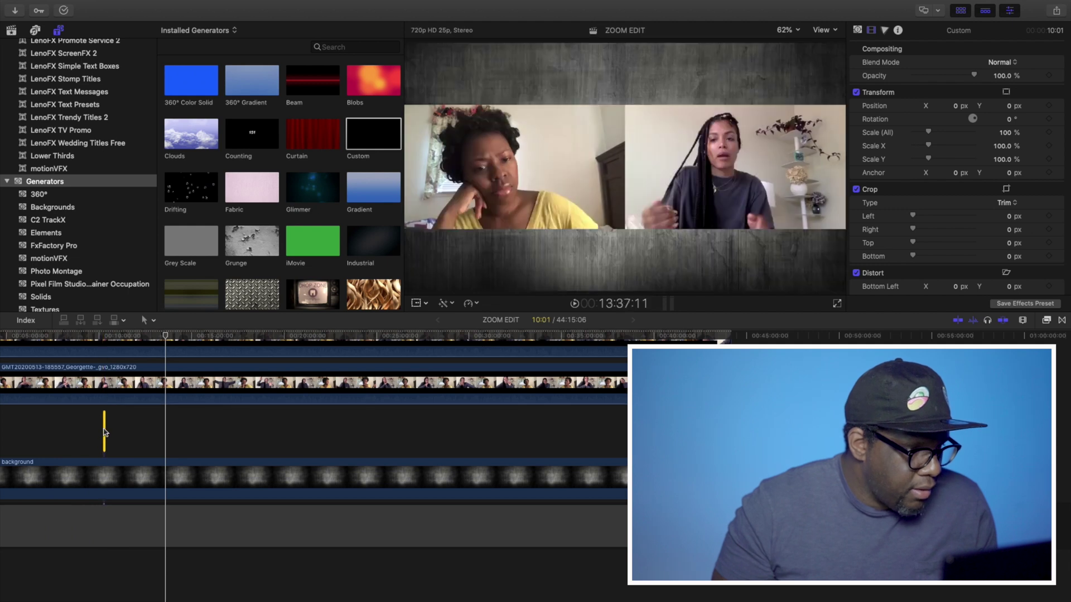
{"action": "scroll", "coordinate": [105, 432], "scroll_direction": "up", "scroll_amount": 4}
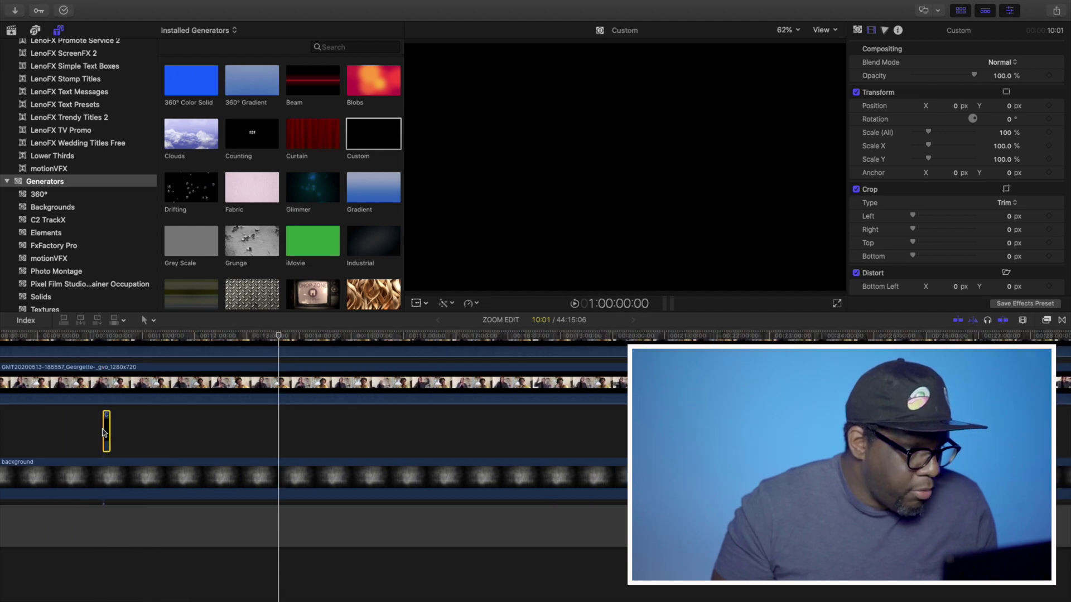
{"action": "left_click_drag", "start_coordinate": [105, 430], "coordinate": [25, 428]}
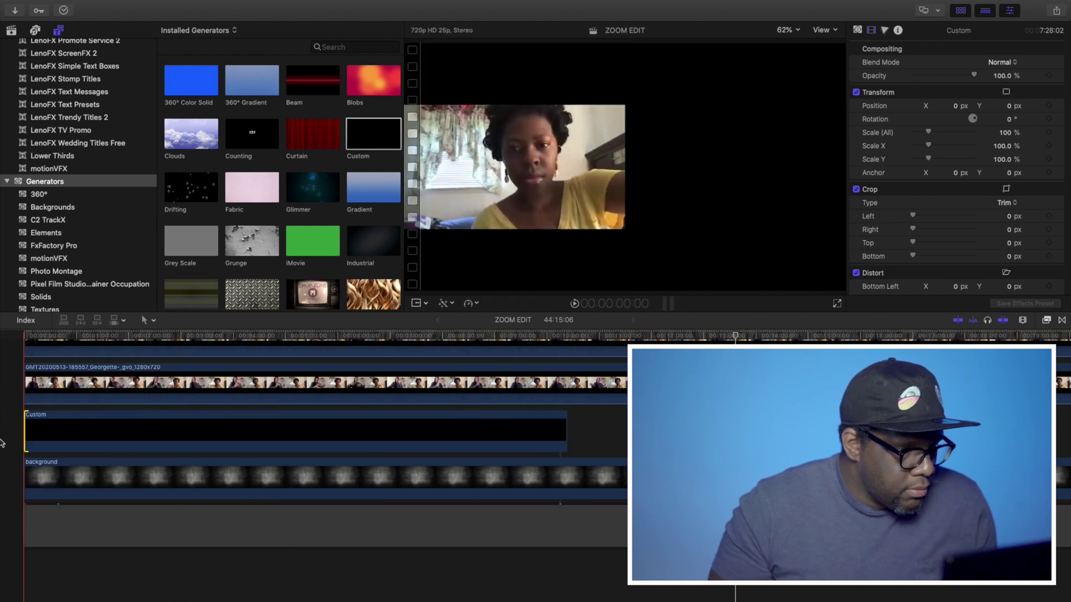
{"action": "scroll", "coordinate": [111, 420], "scroll_direction": "down", "scroll_amount": 5}
{"action": "left_click_drag", "start_coordinate": [134, 430], "coordinate": [495, 421]}
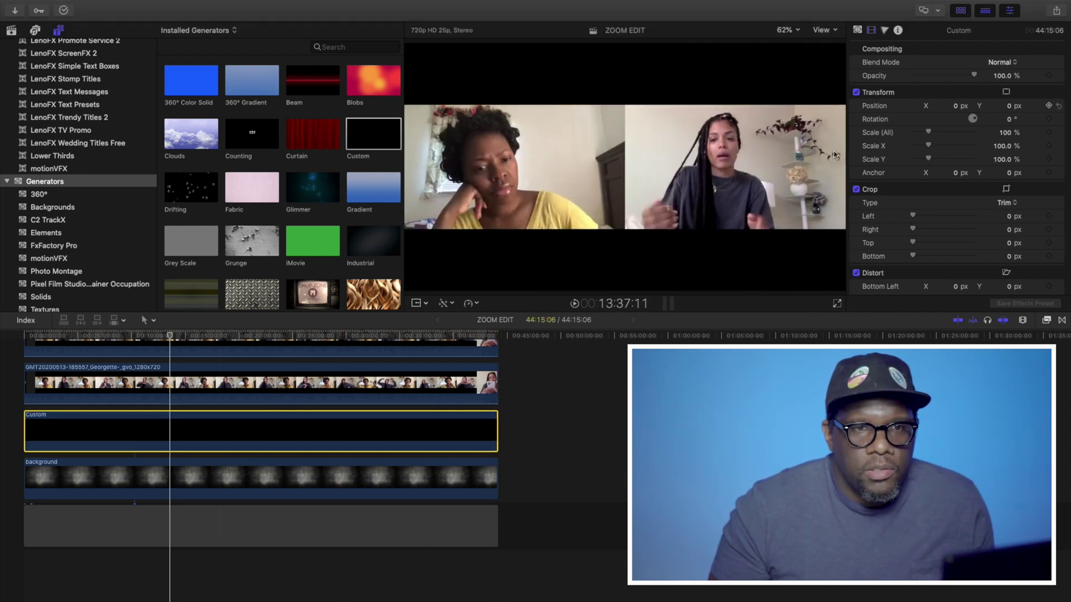
Step: Change the Custom generator's colour from black to white
{"action": "left_click", "coordinate": [858, 29]}
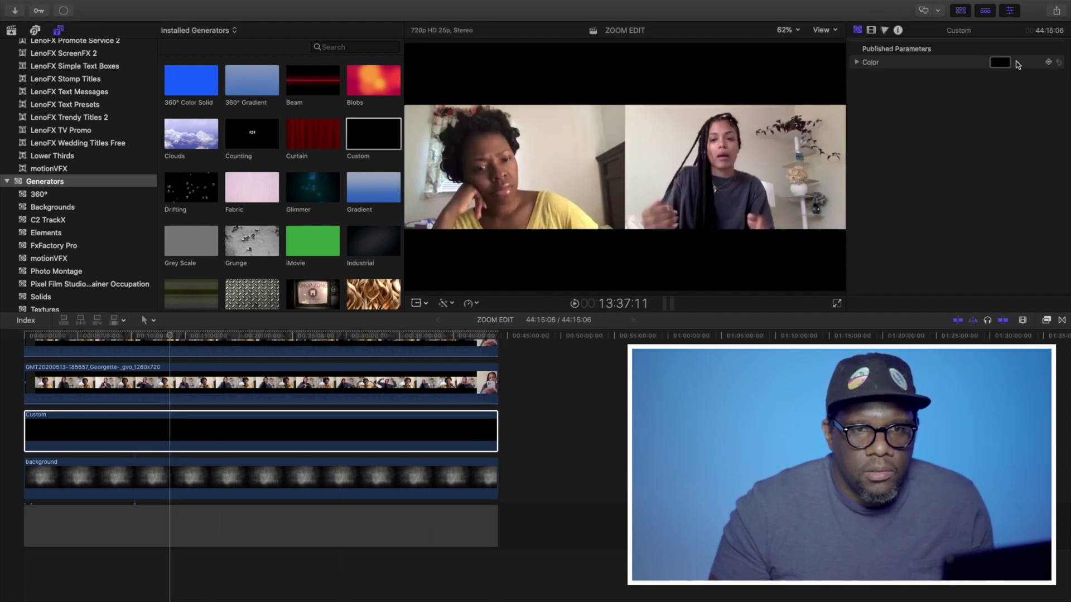
{"action": "left_click", "coordinate": [1016, 63]}
{"action": "left_click", "coordinate": [929, 78]}
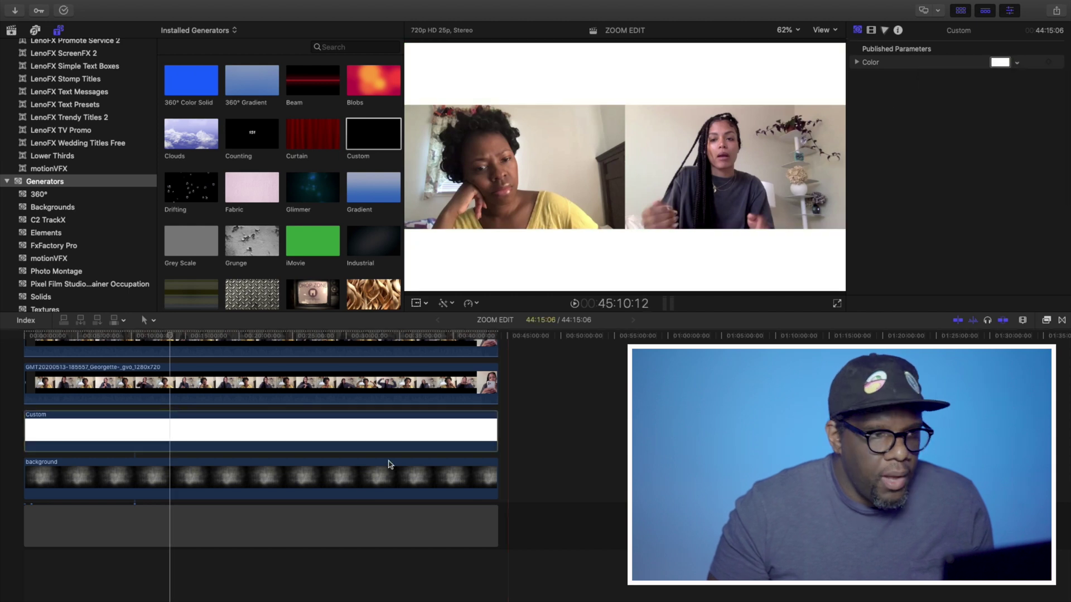
Step: Set the generator's overall Scale to 47%
{"action": "left_click", "coordinate": [270, 429]}
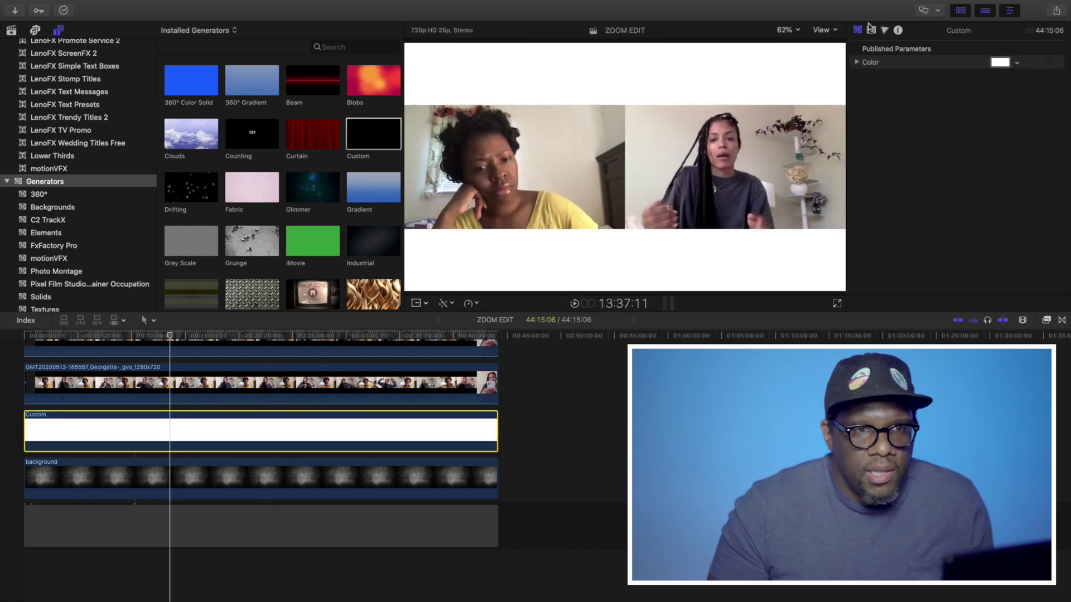
{"action": "left_click", "coordinate": [870, 29]}
{"action": "left_click", "coordinate": [1005, 133]}
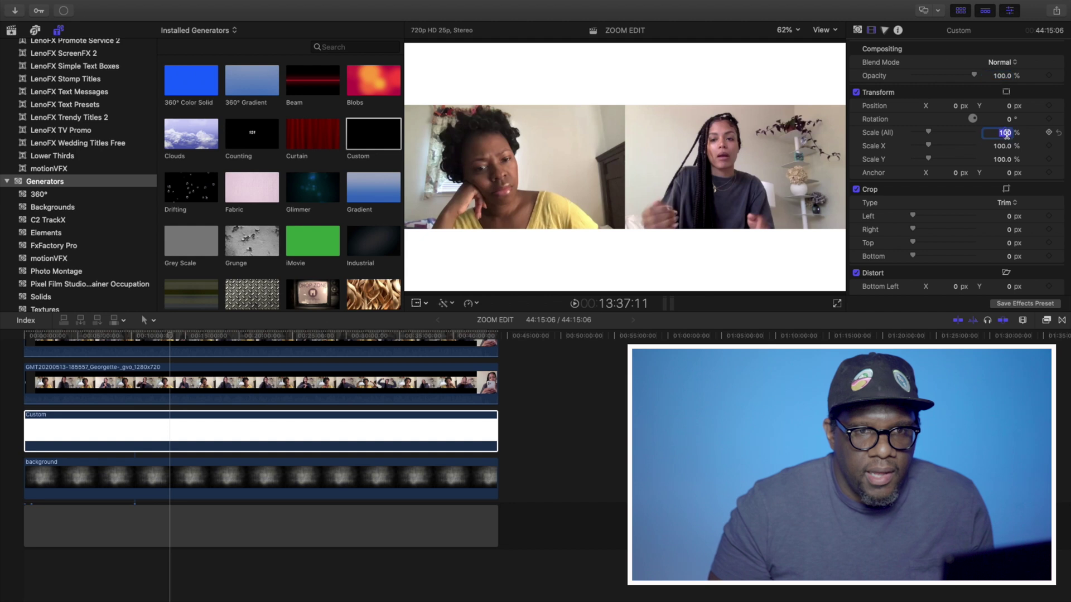
{"action": "type", "text": "4"}
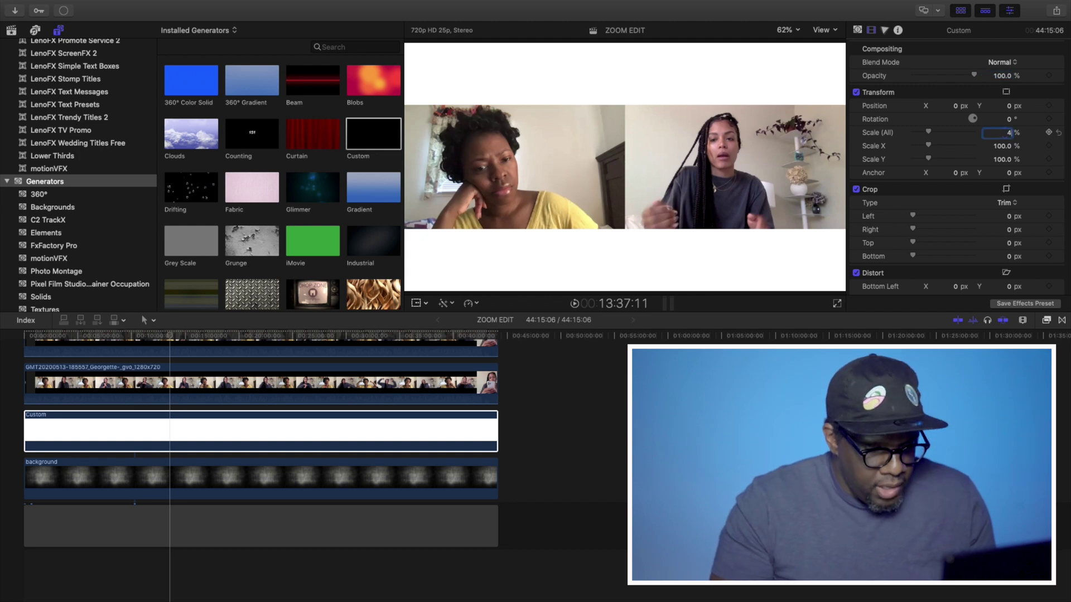
{"action": "type", "text": "00"}
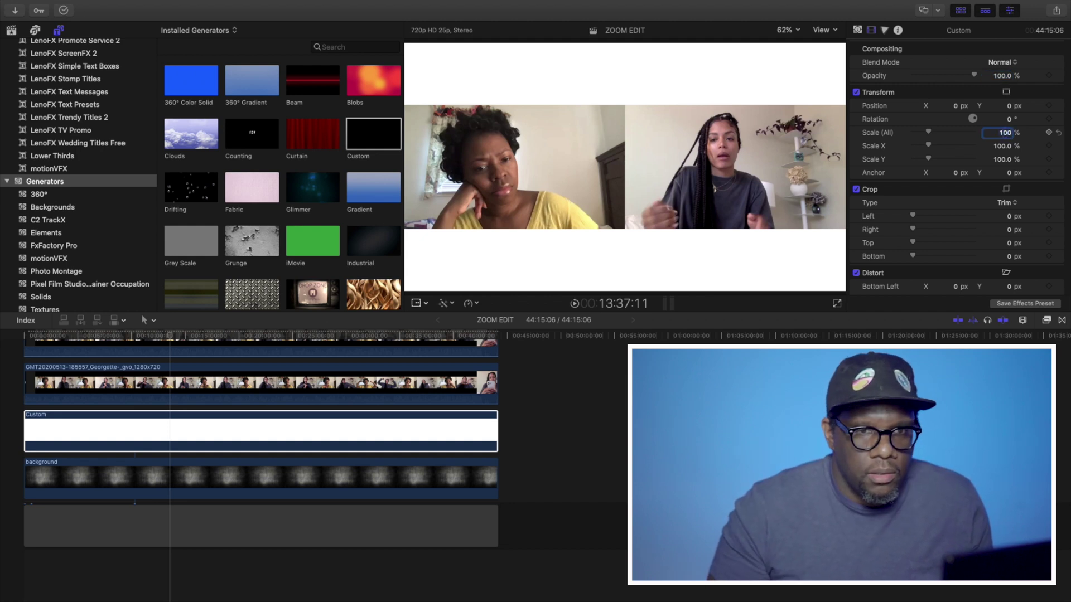
{"action": "type", "text": "47"}
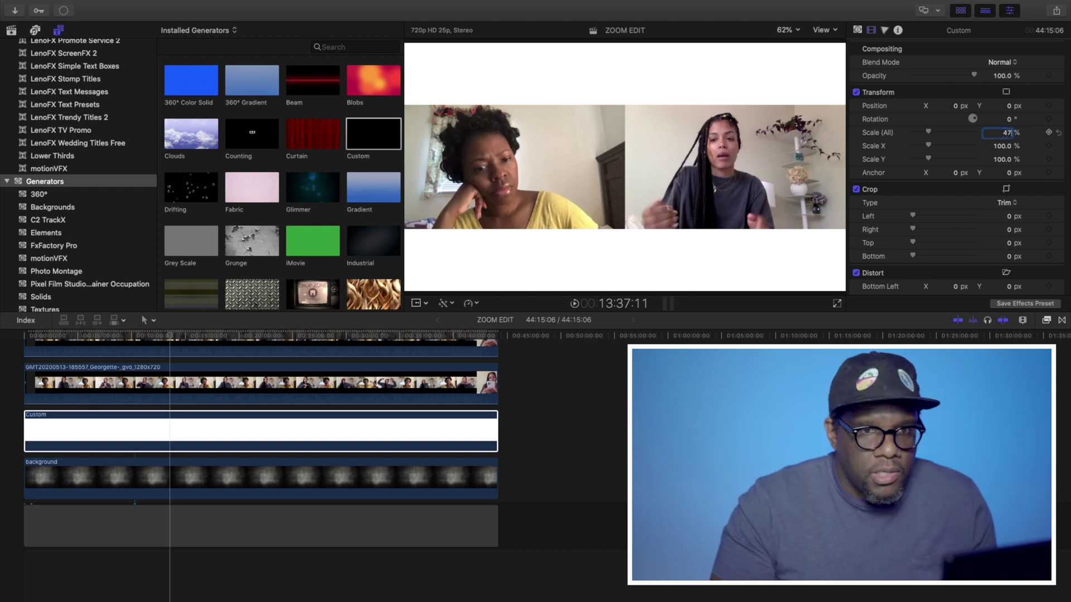
{"action": "key", "text": "Return"}
{"action": "key", "text": "End"}
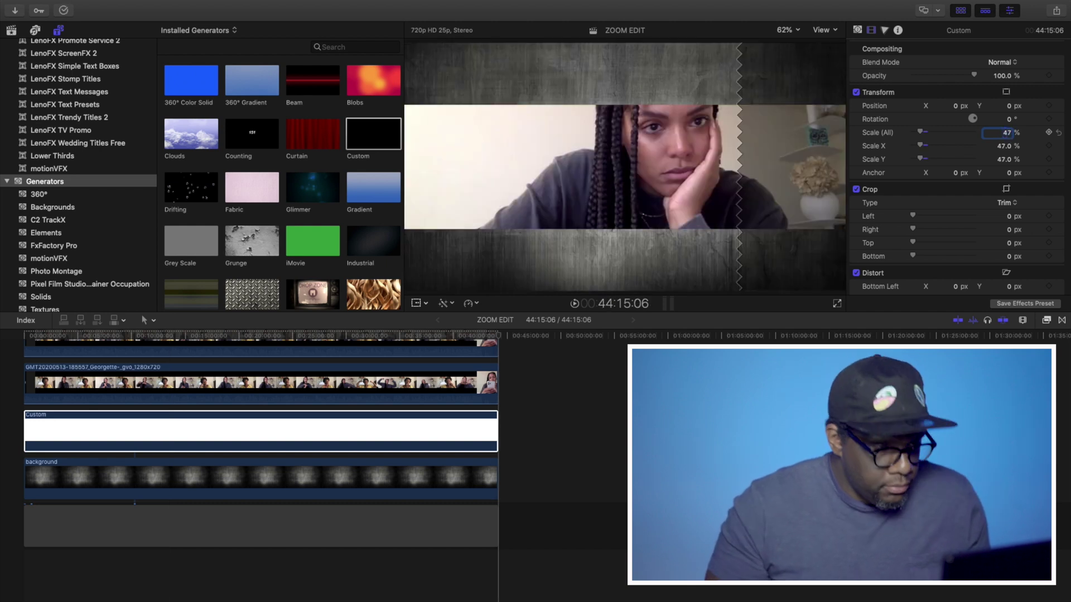
{"action": "left_click", "coordinate": [142, 364]}
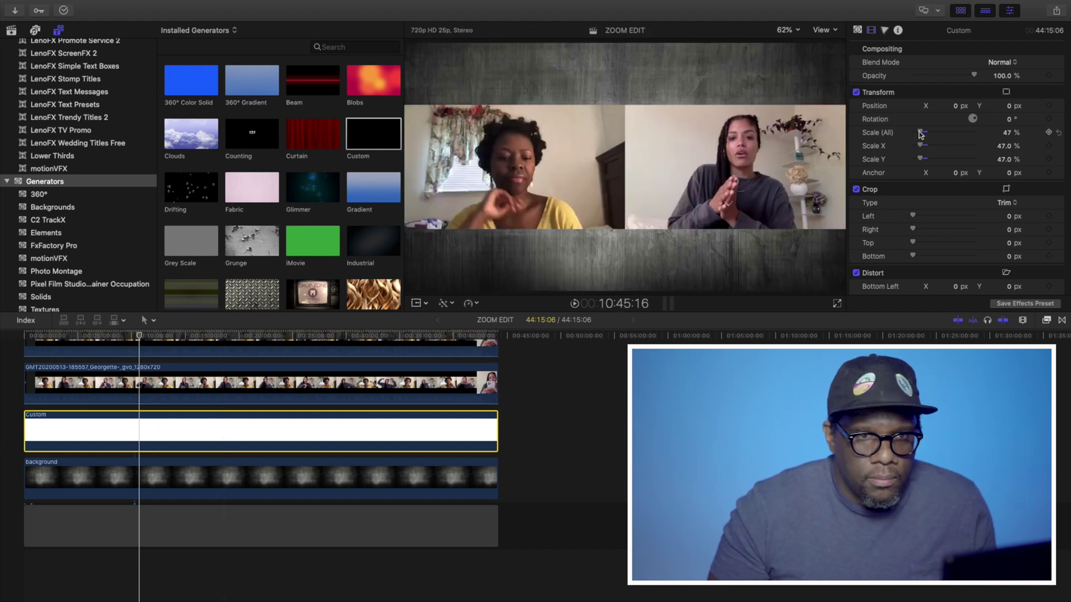
{"action": "left_click_drag", "start_coordinate": [921, 134], "coordinate": [923, 134]}
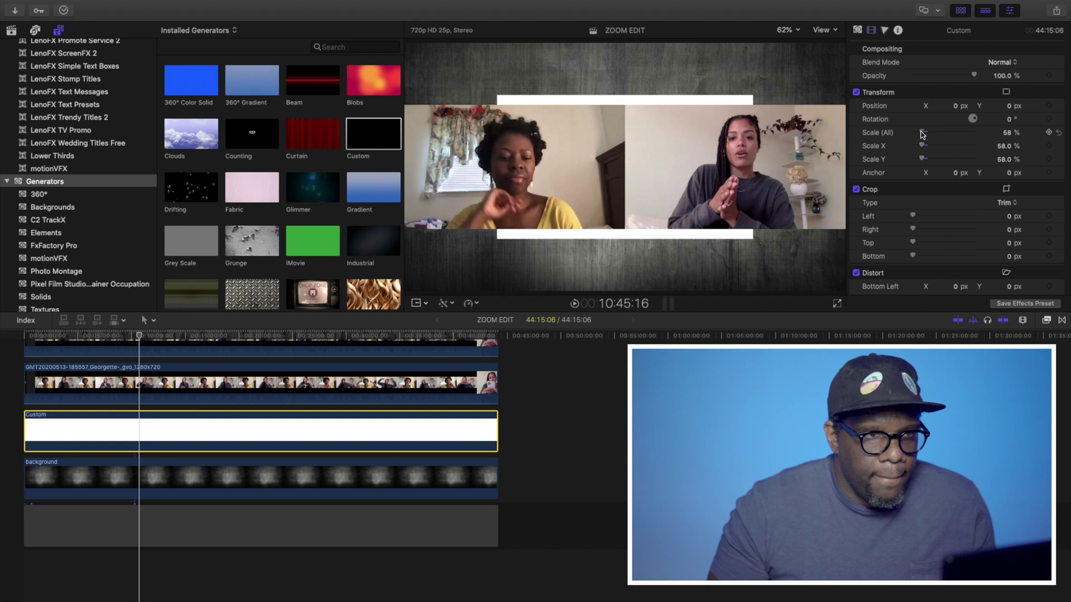
{"action": "left_click", "coordinate": [1006, 133]}
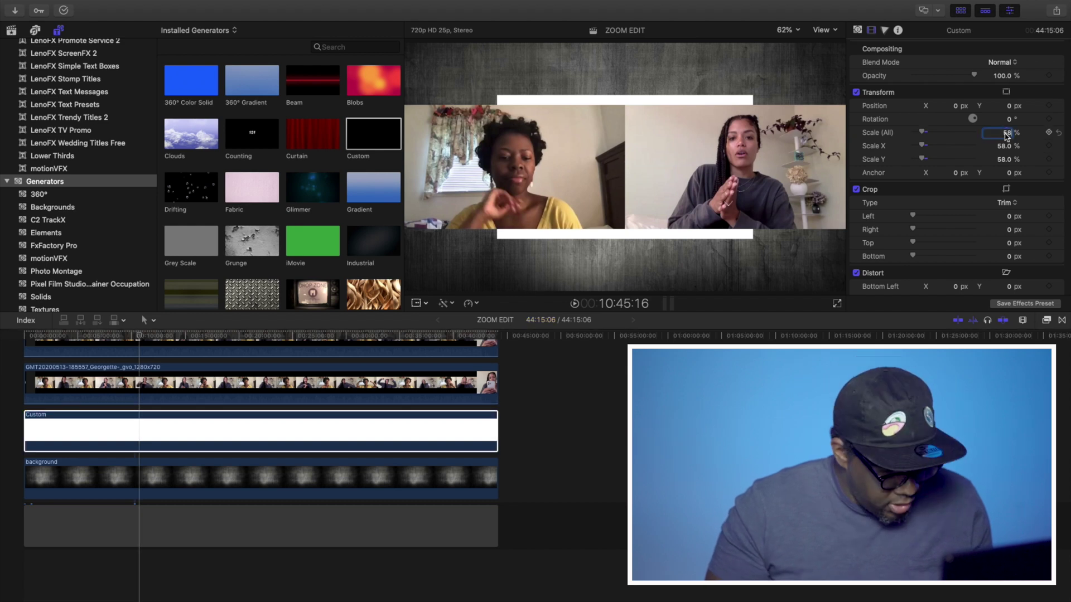
{"action": "key", "text": "Return"}
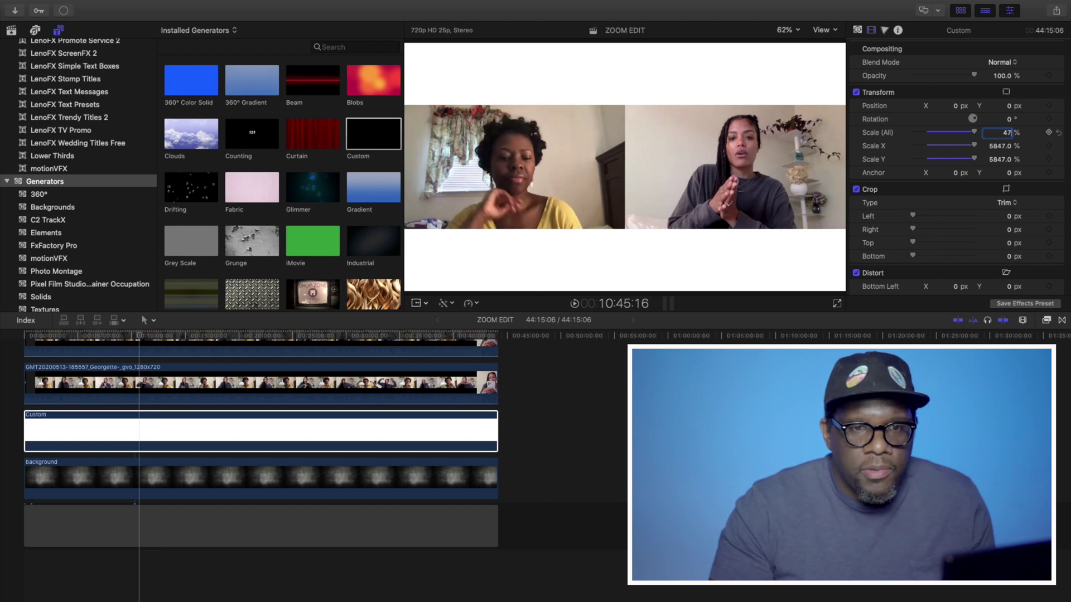
{"action": "key", "text": "Return"}
Step: Scale the upper interview clip to 90% and slide it right into the white frame
{"action": "scroll", "coordinate": [141, 423], "scroll_direction": "up", "scroll_amount": 2}
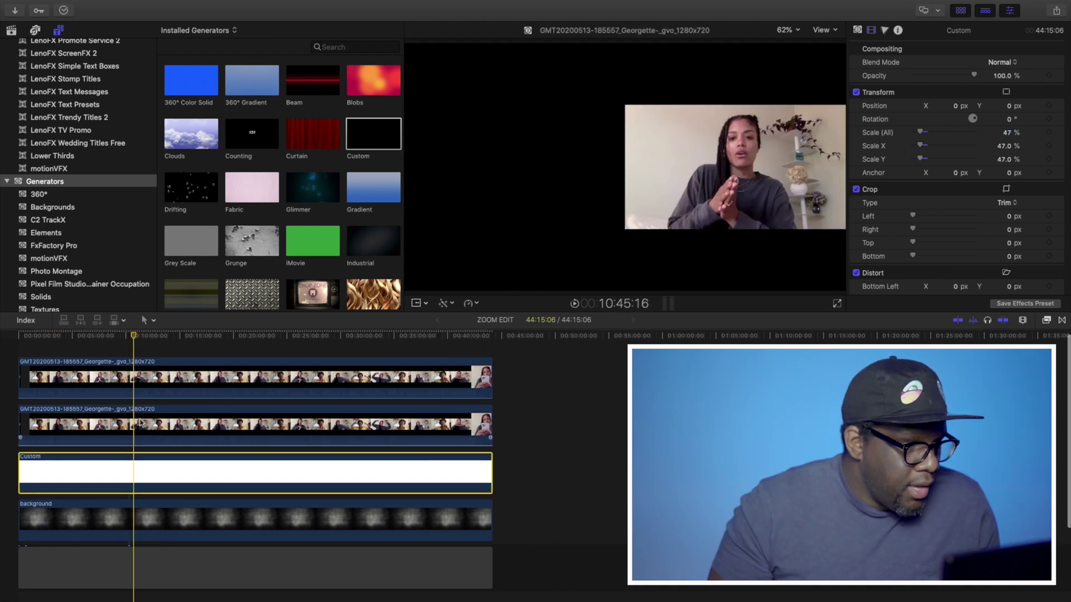
{"action": "left_click", "coordinate": [142, 424]}
{"action": "left_click", "coordinate": [148, 382]}
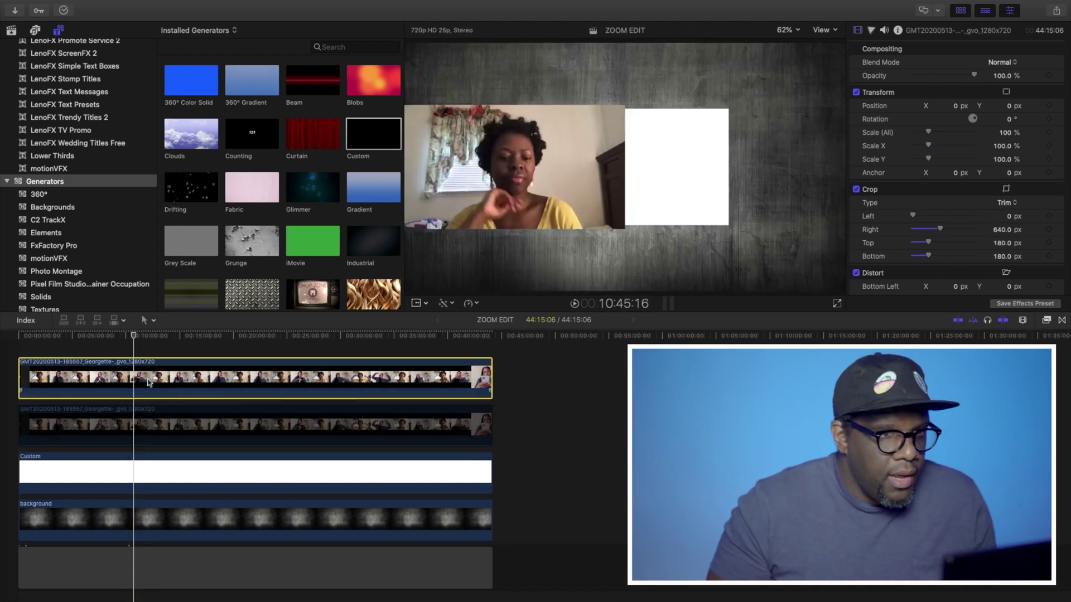
{"action": "left_click", "coordinate": [1008, 134]}
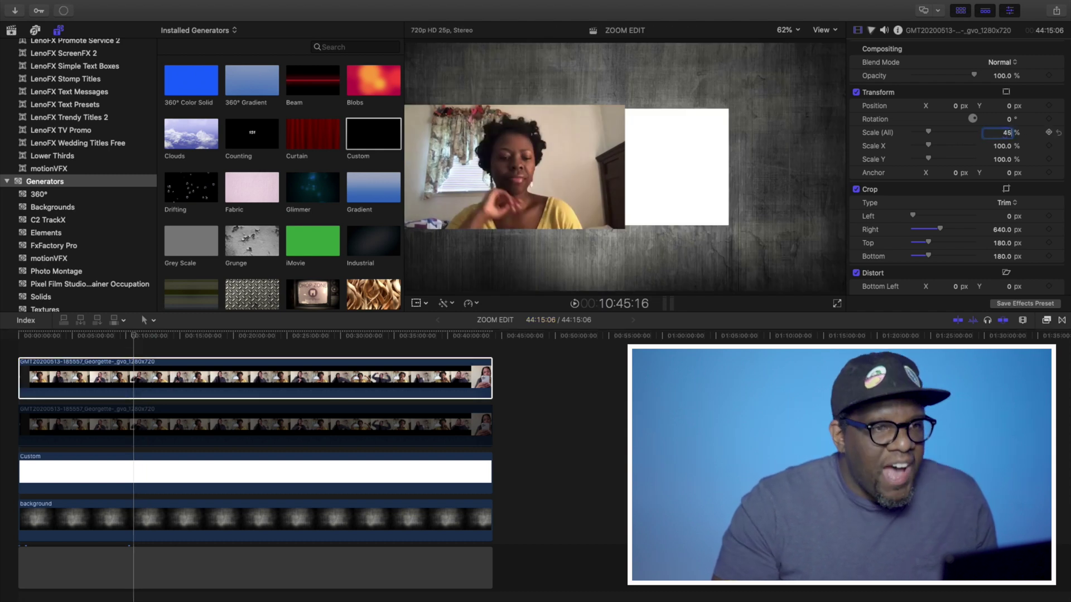
{"action": "key", "text": "Return"}
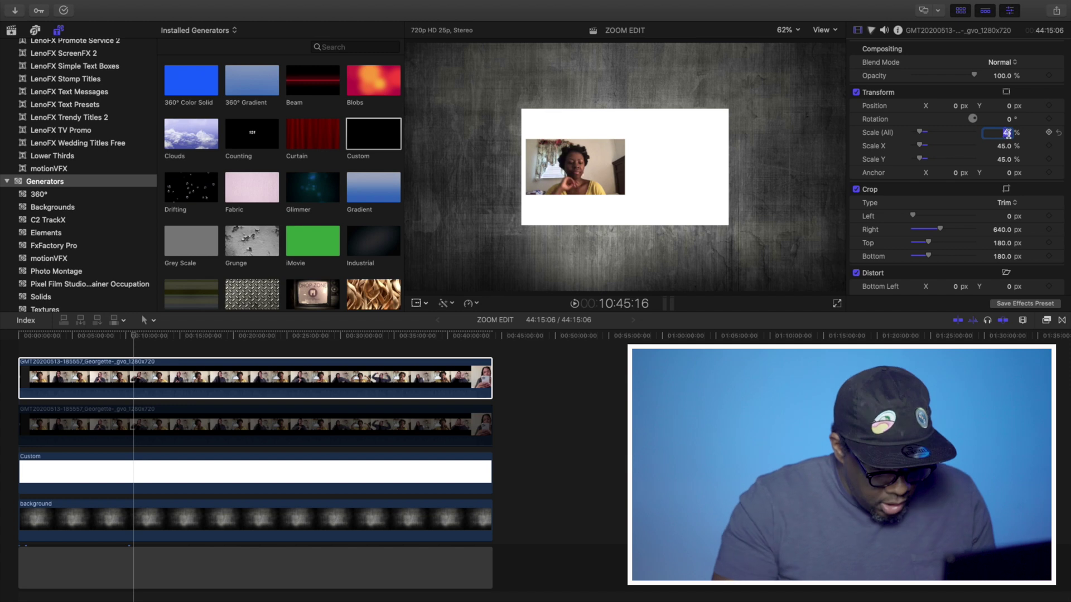
{"action": "type", "text": "90"}
{"action": "key", "text": "Return"}
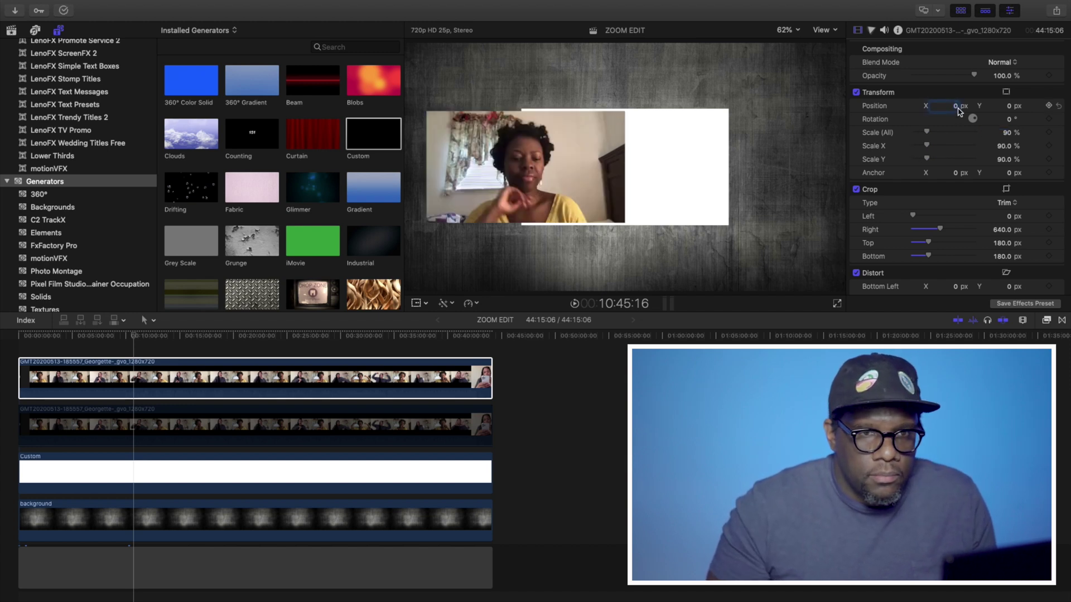
{"action": "left_click_drag", "start_coordinate": [956, 109], "coordinate": [1033, 109]}
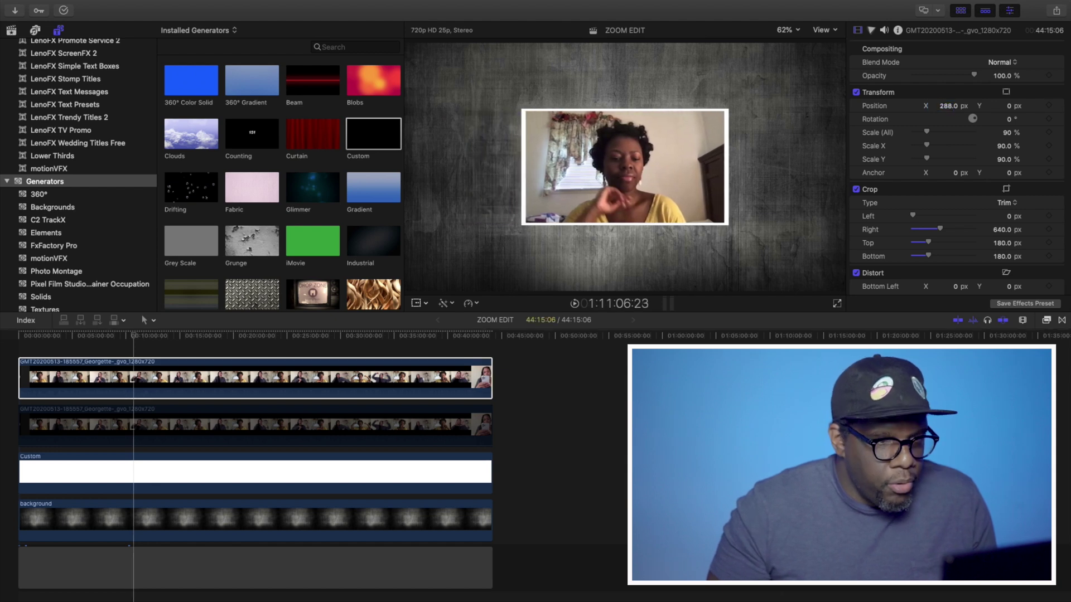
Step: Select the clip with its white frame and move both left via Position X
{"action": "left_click", "coordinate": [468, 491], "text": "super"}
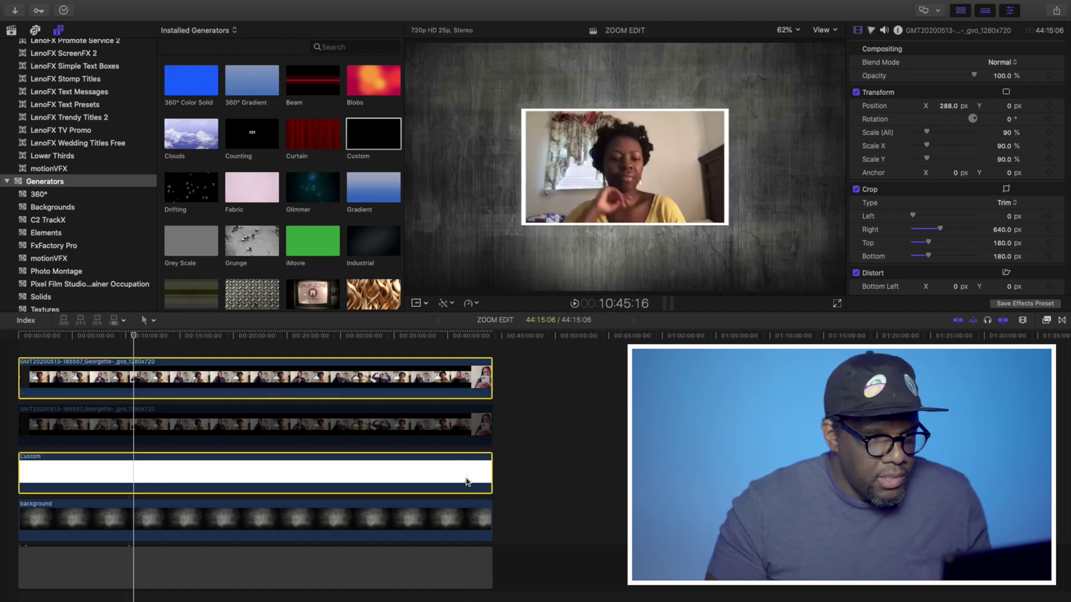
{"action": "left_click", "coordinate": [955, 106]}
{"action": "type", "text": "+21"}
{"action": "left_click_drag", "start_coordinate": [952, 105], "coordinate": [858, 106]}
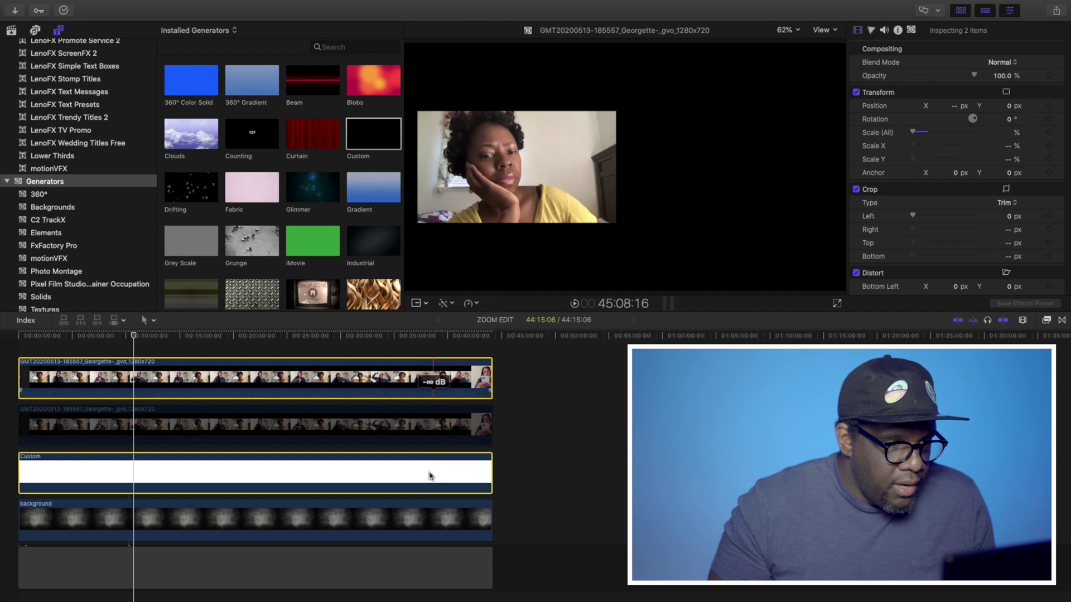
Step: Copy the white frame generator onto a new lane above
{"action": "left_click", "coordinate": [540, 445]}
{"action": "left_click", "coordinate": [444, 456]}
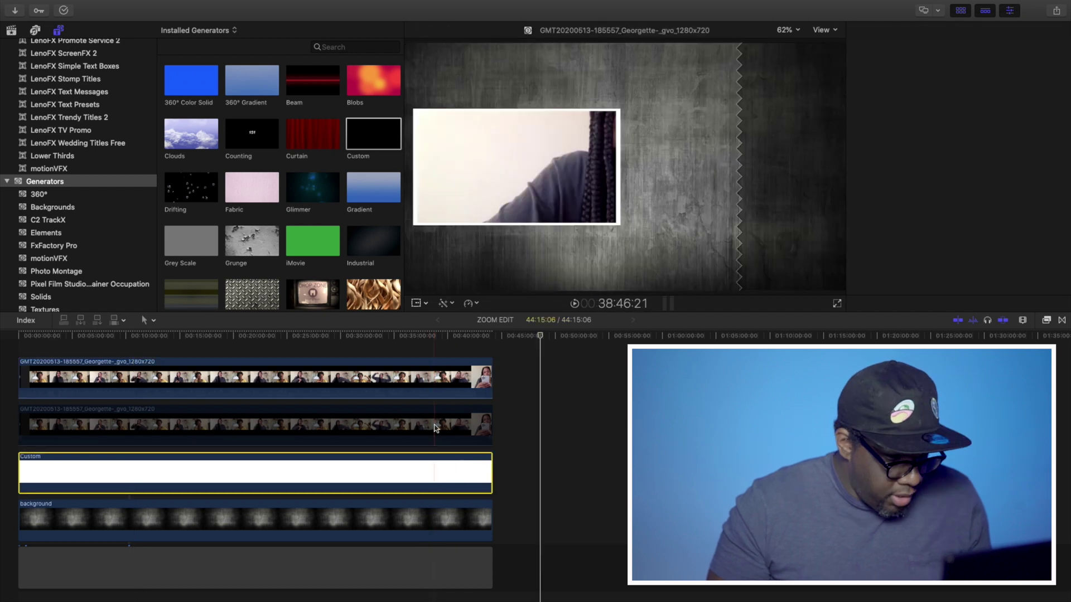
{"action": "left_click", "coordinate": [443, 445]}
{"action": "left_click", "coordinate": [430, 477]}
{"action": "left_click_drag", "start_coordinate": [430, 477], "coordinate": [429, 433]}
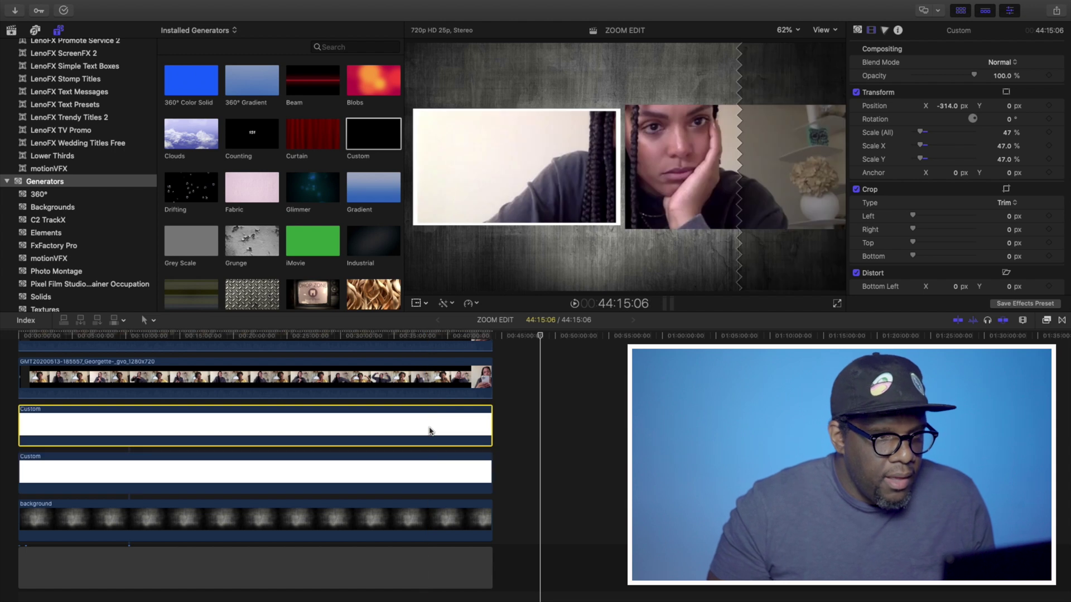
Step: Scale the second guest's interview clip to 90%
{"action": "left_click", "coordinate": [139, 346]}
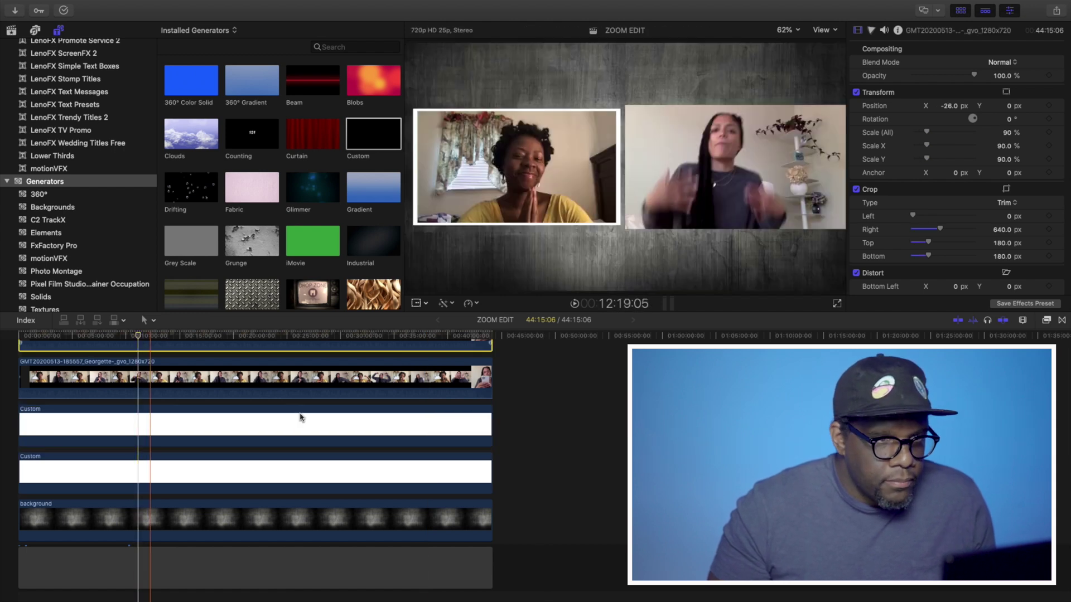
{"action": "left_click", "coordinate": [301, 382]}
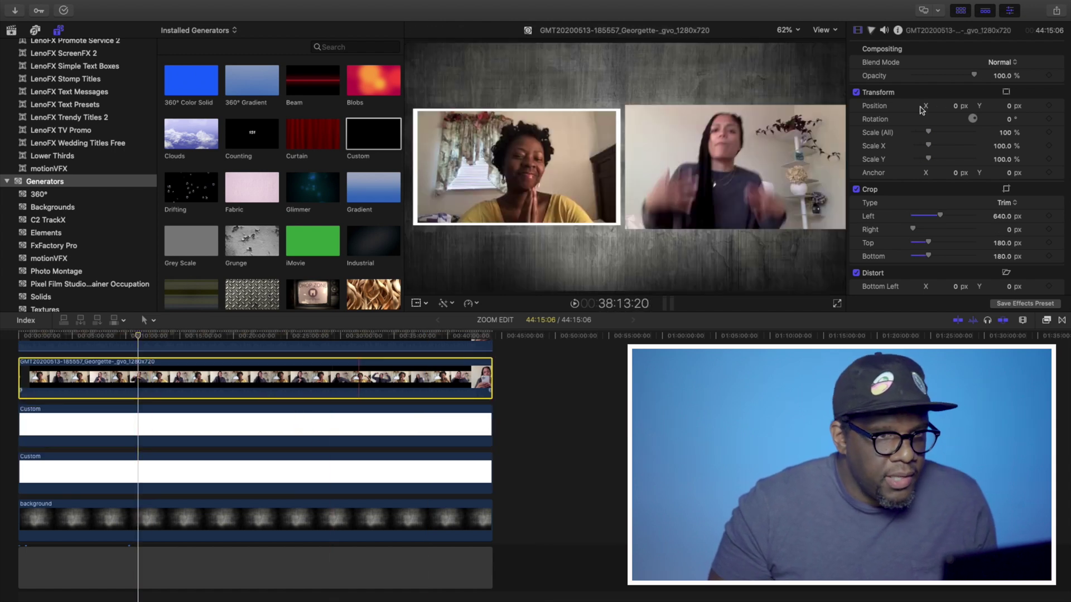
{"action": "left_click", "coordinate": [1006, 133]}
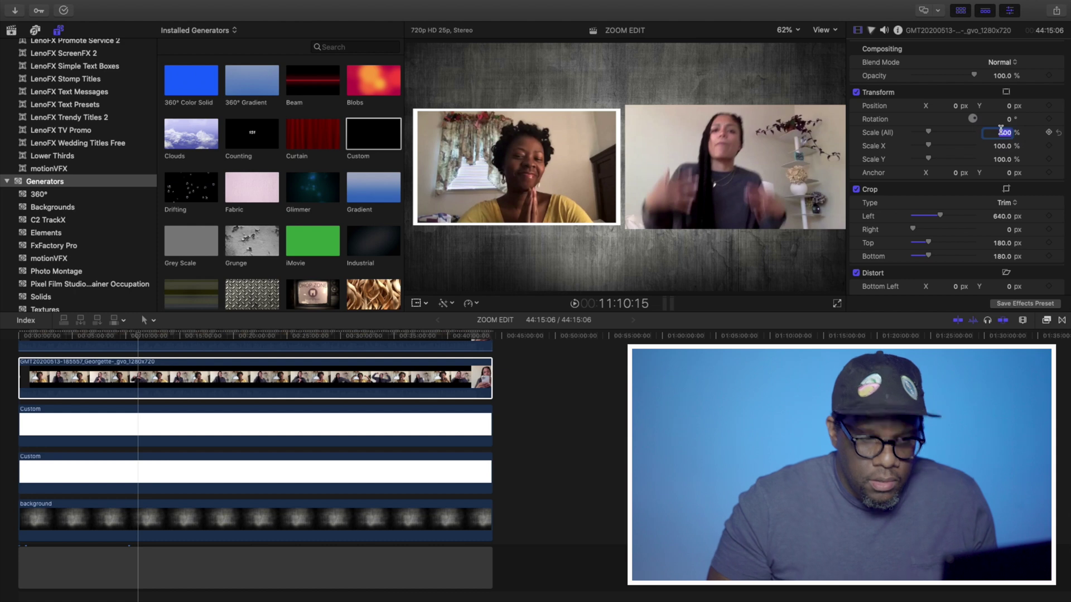
{"action": "type", "text": "90"}
{"action": "key", "text": "Return"}
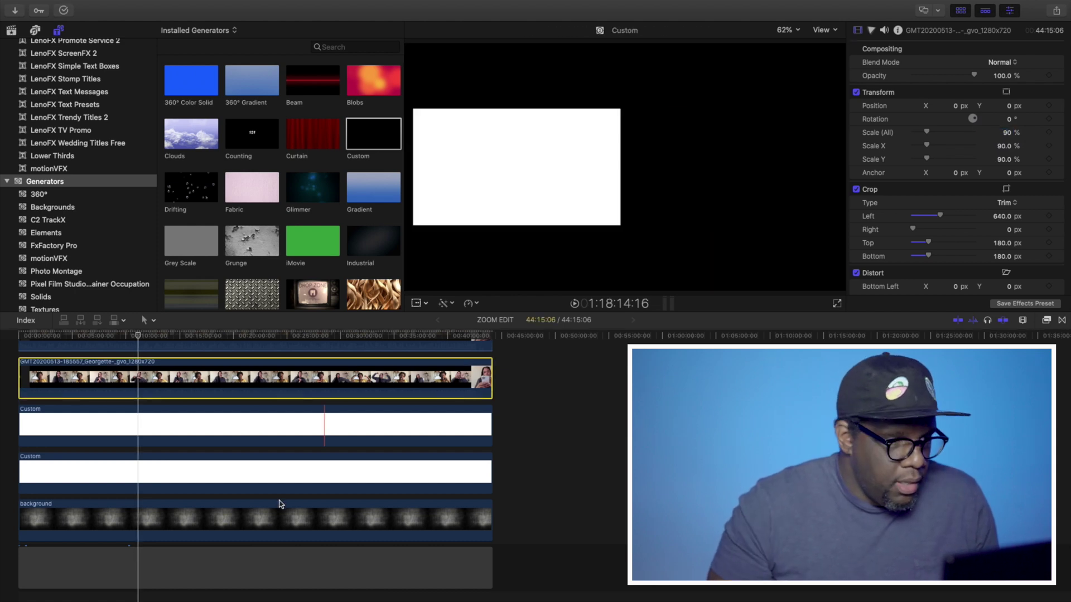
Step: Move the copied white frame and second guest's shot right to X 287 px
{"action": "left_click", "coordinate": [274, 426]}
{"action": "left_click", "coordinate": [274, 485]}
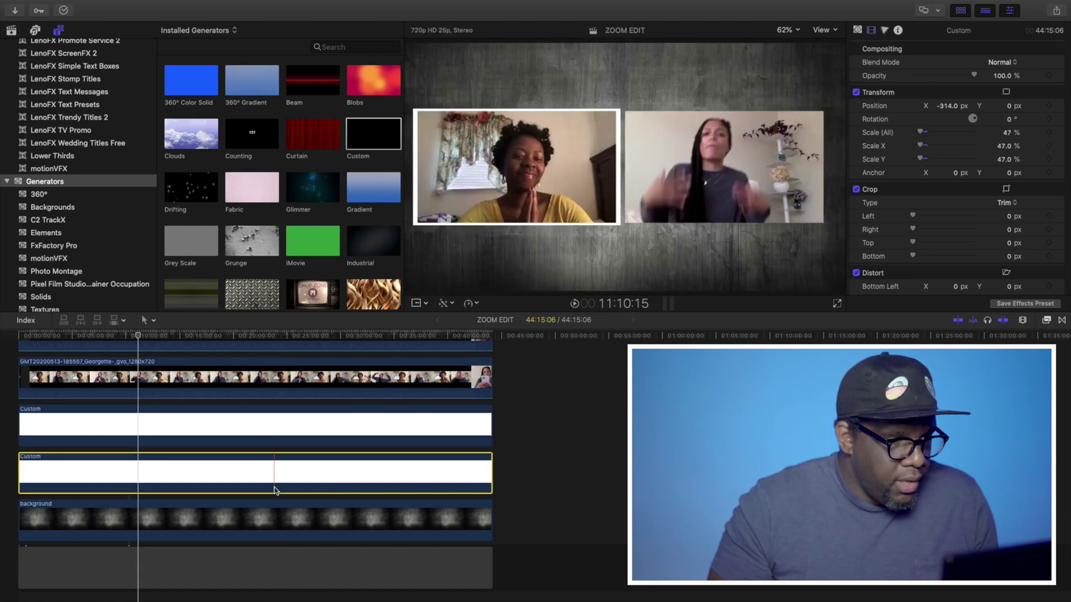
{"action": "left_click_drag", "start_coordinate": [947, 106], "coordinate": [948, 106]}
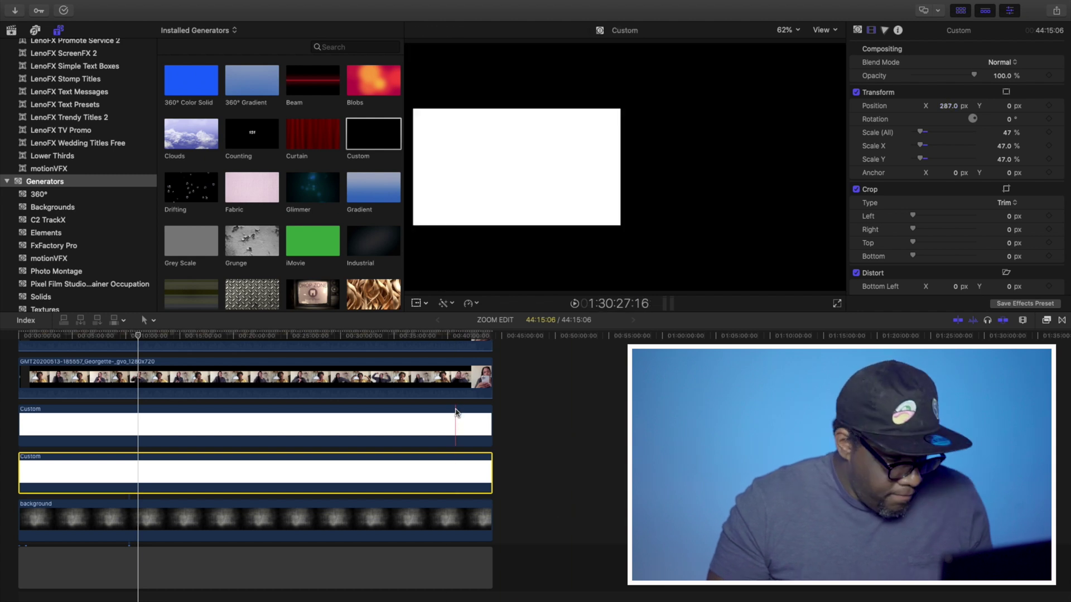
{"action": "left_click", "coordinate": [466, 388], "text": "super"}
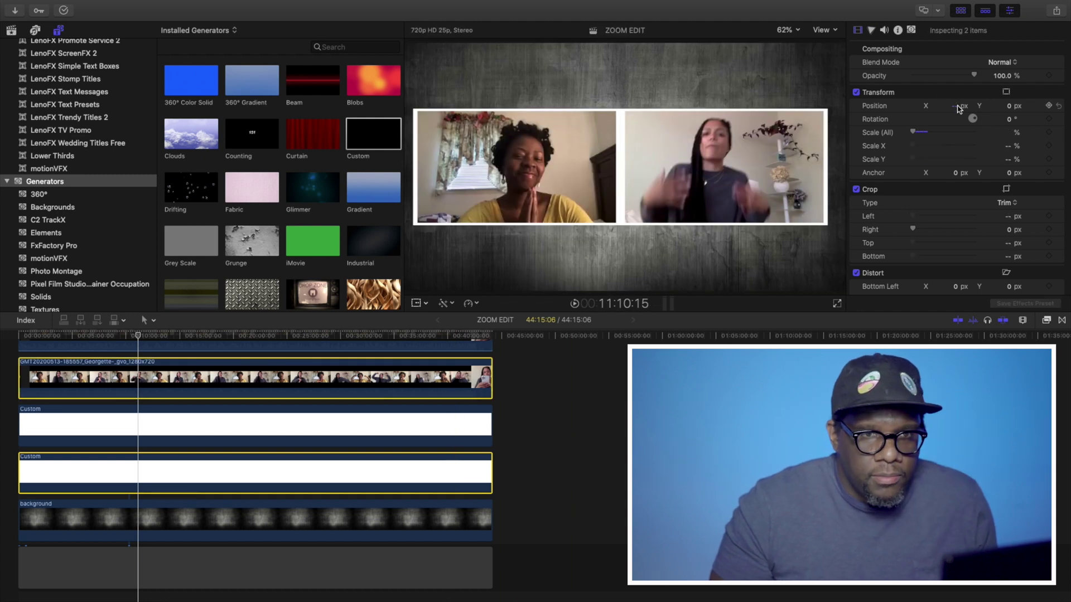
{"action": "left_click_drag", "start_coordinate": [954, 107], "coordinate": [971, 107]}
{"action": "scroll", "coordinate": [443, 422], "scroll_direction": "up", "scroll_amount": 1}
{"action": "scroll", "coordinate": [443, 422], "scroll_direction": "up", "scroll_amount": 3}
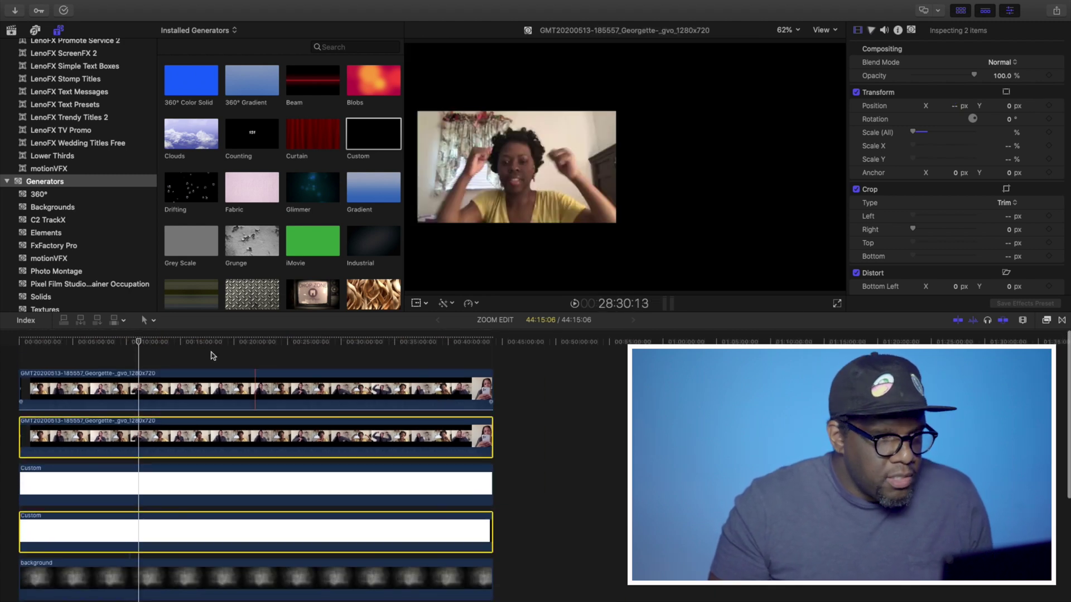
{"action": "left_click", "coordinate": [186, 335]}
Step: Place GP logo watermark.tga on the top lane and stretch it along the edit
{"action": "left_click", "coordinate": [15, 33]}
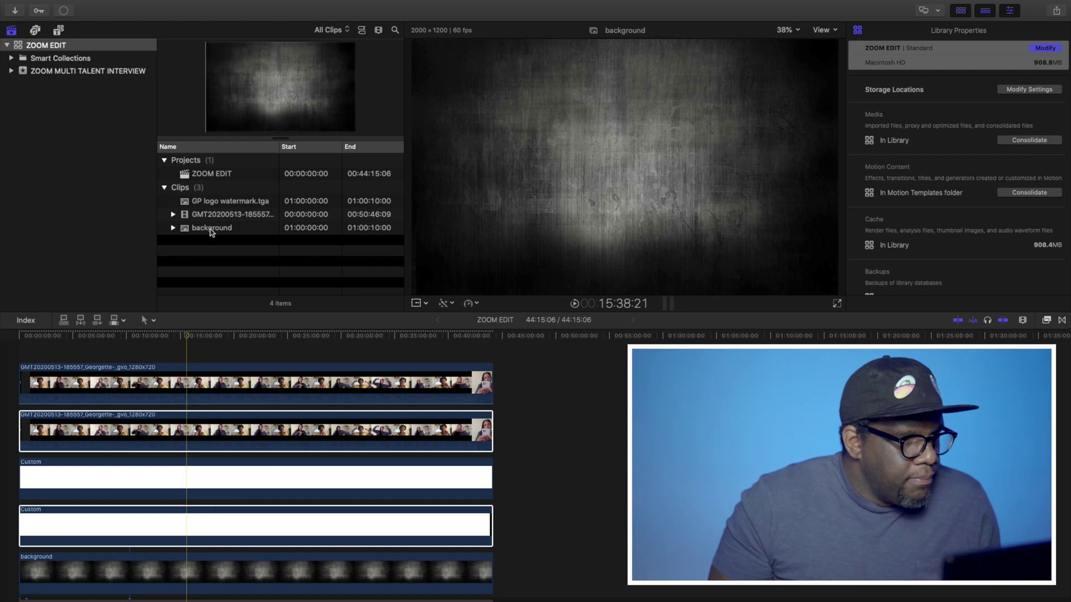
{"action": "left_click", "coordinate": [211, 228]}
{"action": "left_click_drag", "start_coordinate": [207, 202], "coordinate": [25, 356]}
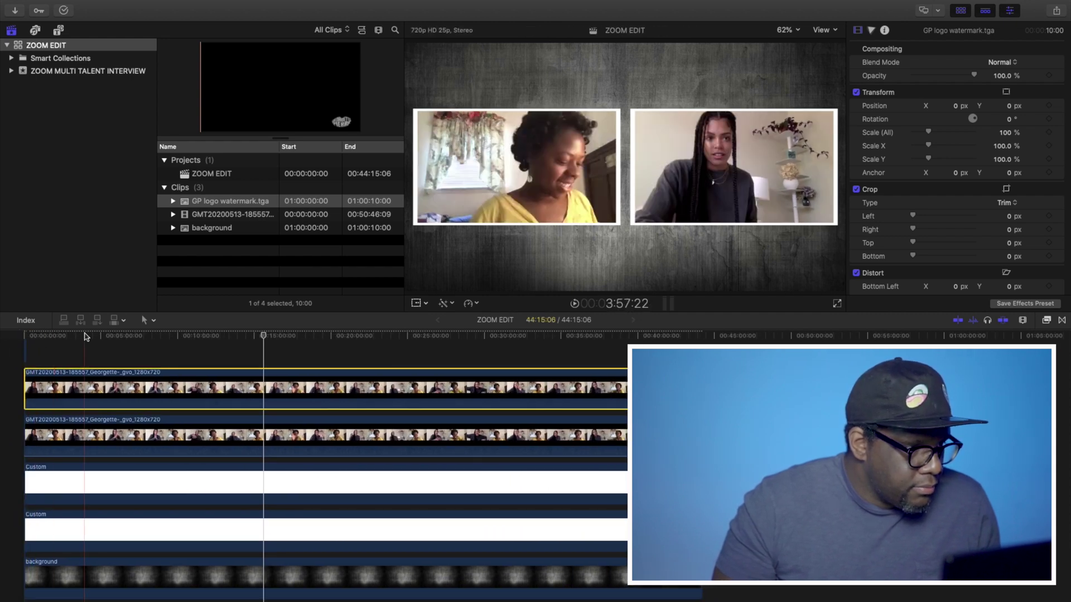
{"action": "left_click", "coordinate": [84, 358]}
{"action": "key", "text": "super+equal"}
{"action": "key", "text": "super+equal"}
{"action": "key", "text": "super+equal"}
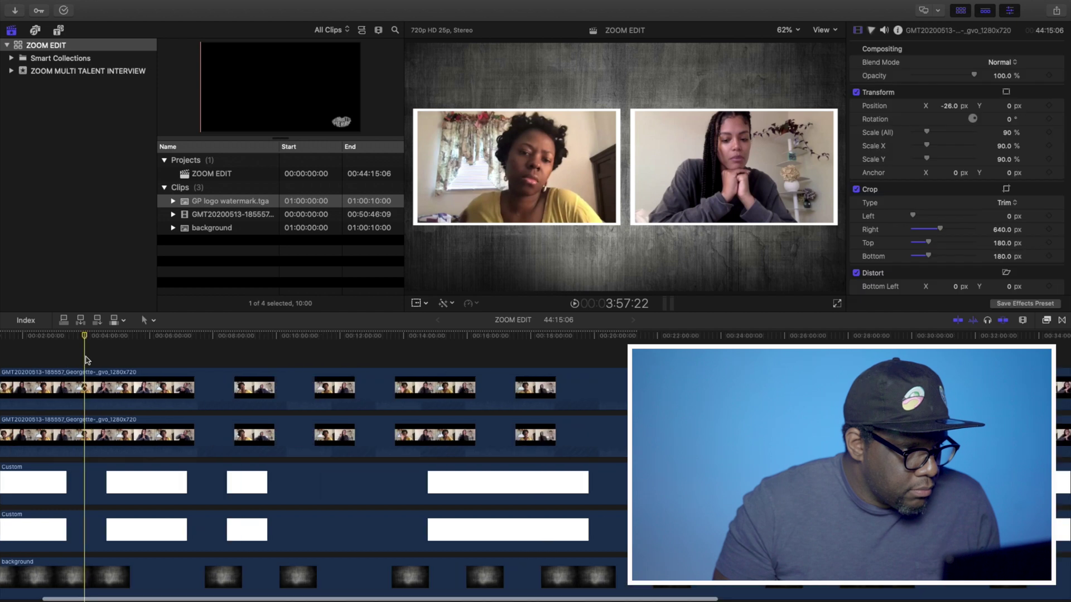
{"action": "left_click_drag", "start_coordinate": [47, 350], "coordinate": [863, 346]}
{"action": "key", "text": "super+minus"}
{"action": "key", "text": "super+minus"}
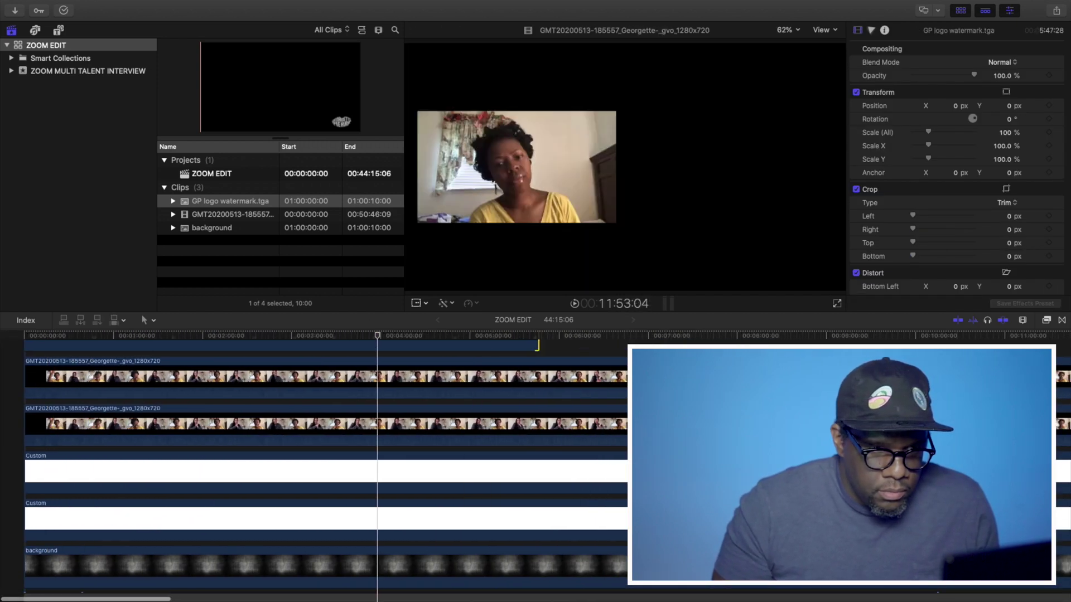
{"action": "left_click_drag", "start_coordinate": [329, 345], "coordinate": [378, 437]}
{"action": "scroll", "coordinate": [335, 419], "scroll_direction": "left", "scroll_amount": 20}
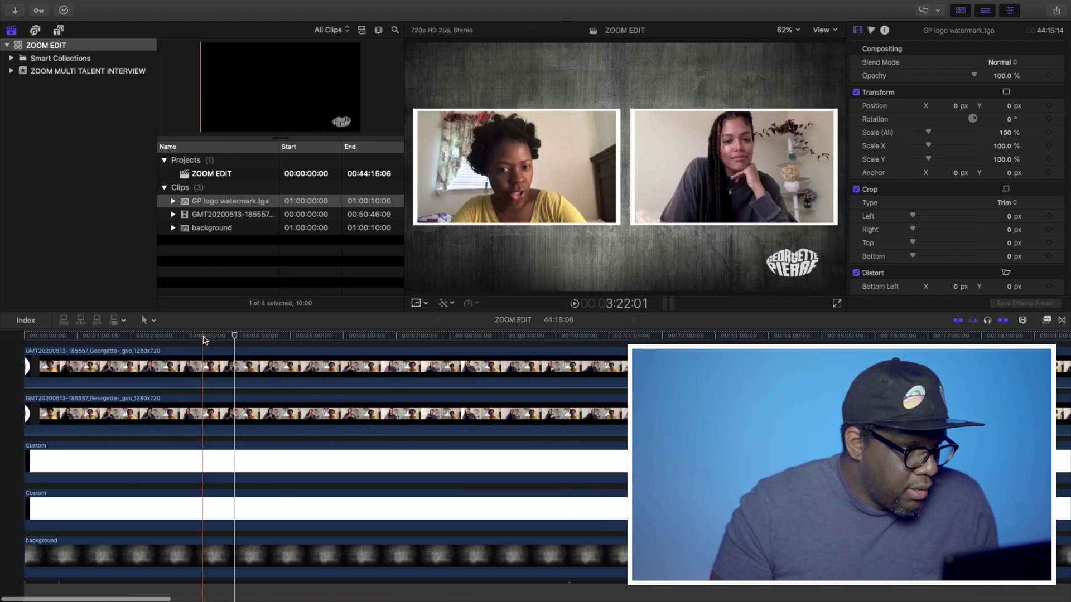
{"action": "left_click", "coordinate": [204, 338]}
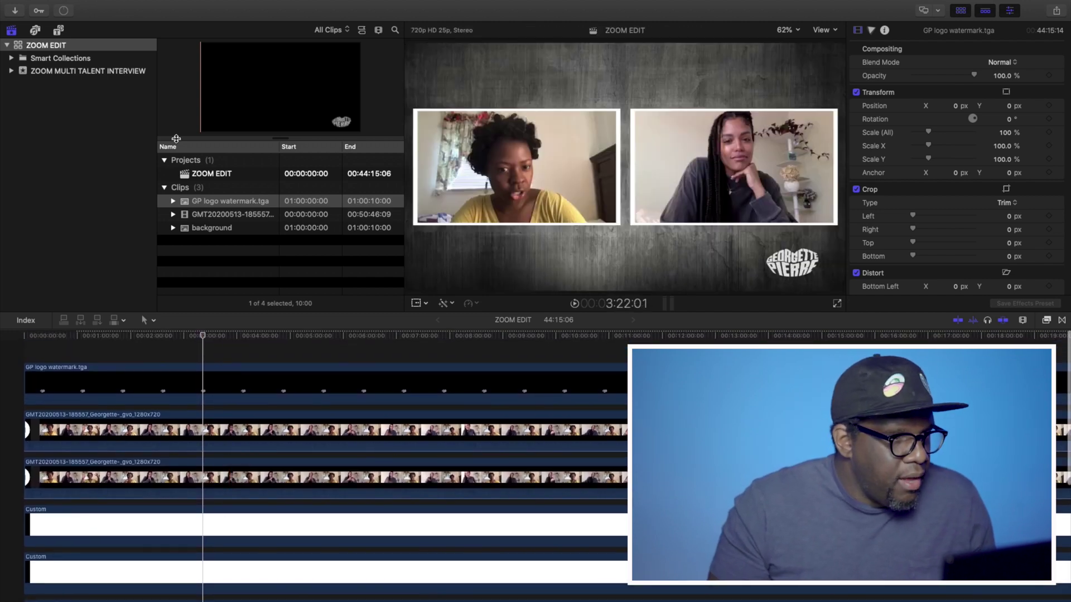
Step: Duplicate the ZOOM EDIT project and rename the original project
{"action": "left_click", "coordinate": [210, 175]}
{"action": "right_click", "coordinate": [210, 176]}
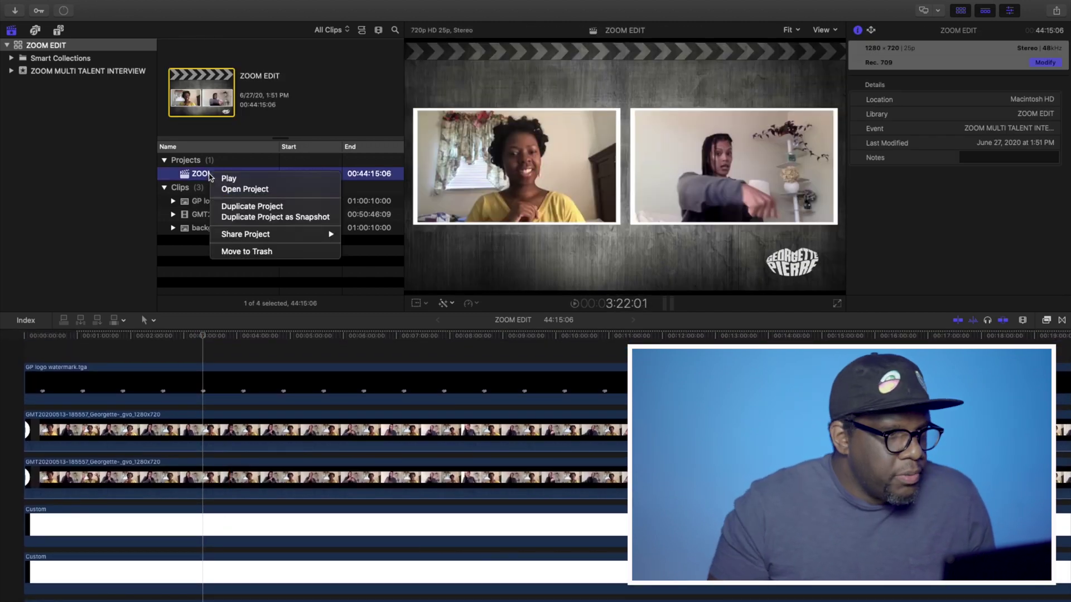
{"action": "left_click", "coordinate": [252, 207]}
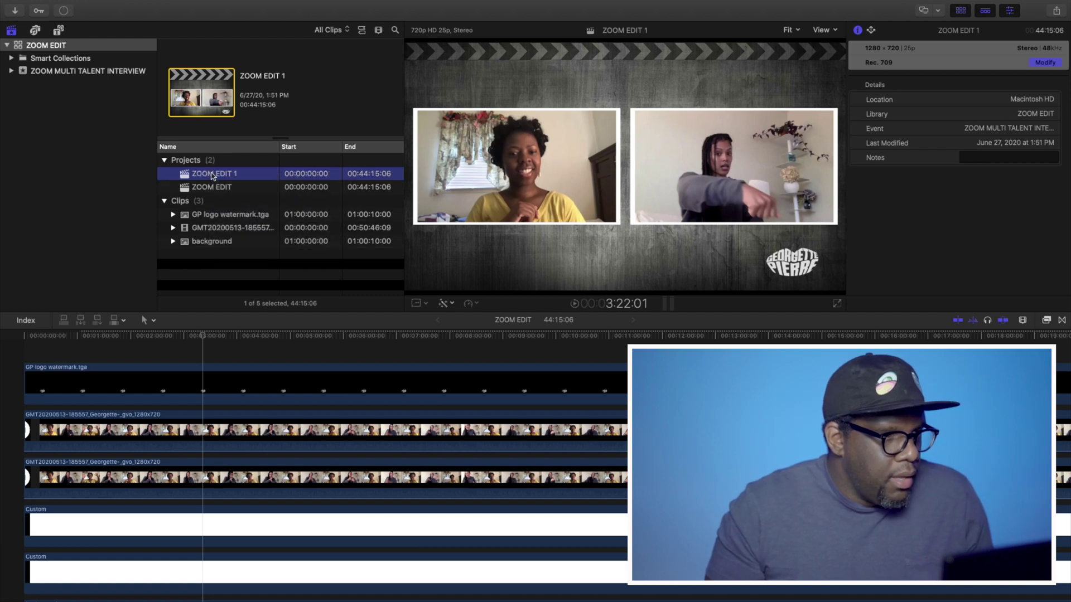
{"action": "left_click", "coordinate": [222, 187]}
{"action": "left_click", "coordinate": [221, 188]}
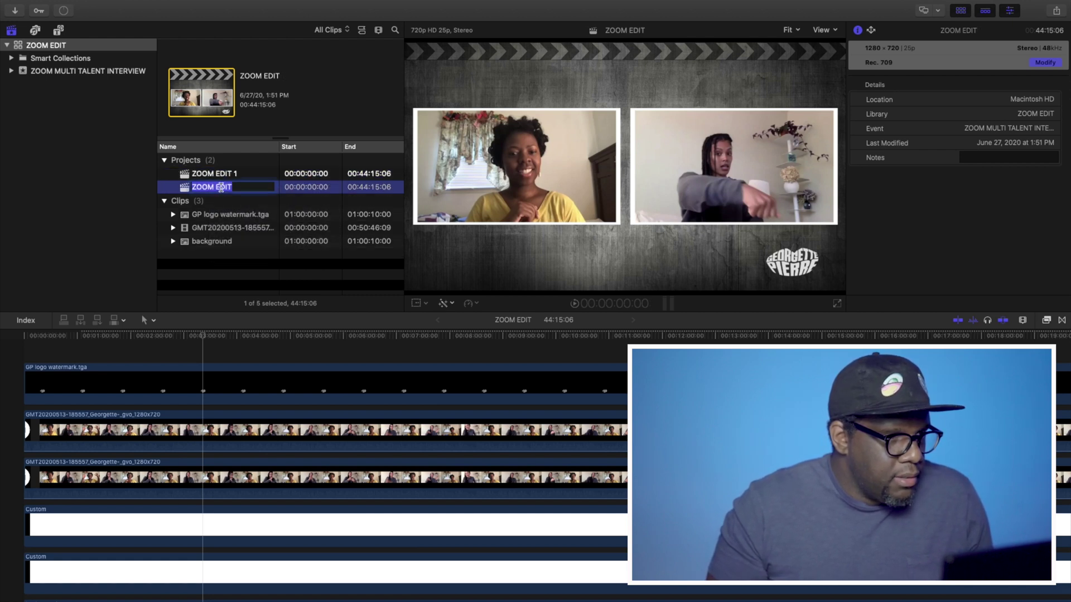
{"action": "key", "text": "Right"}
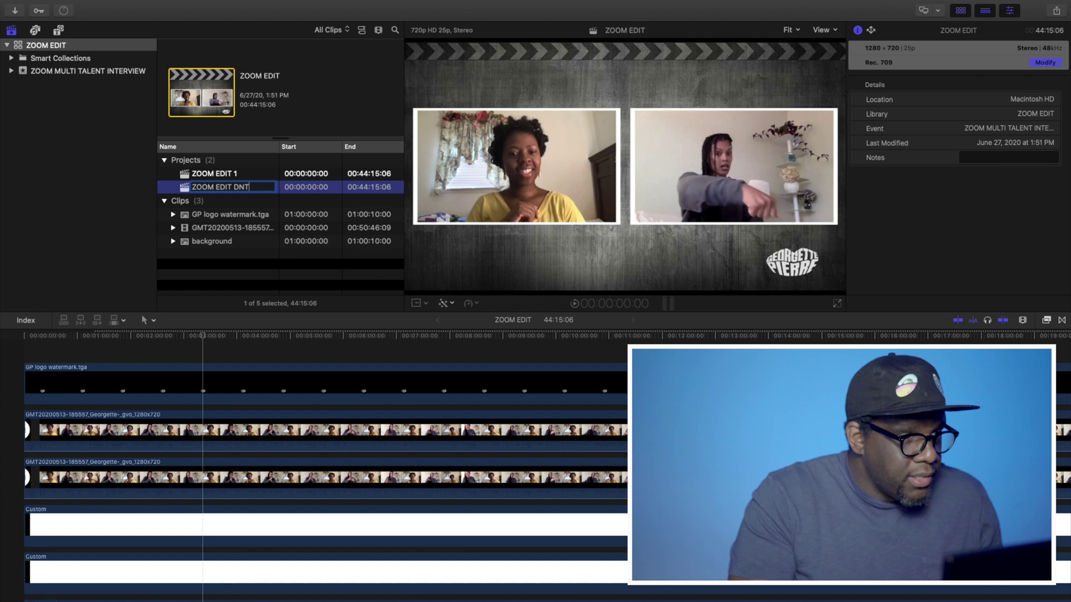
{"action": "type", "text": "DNT 2 SHOT"}
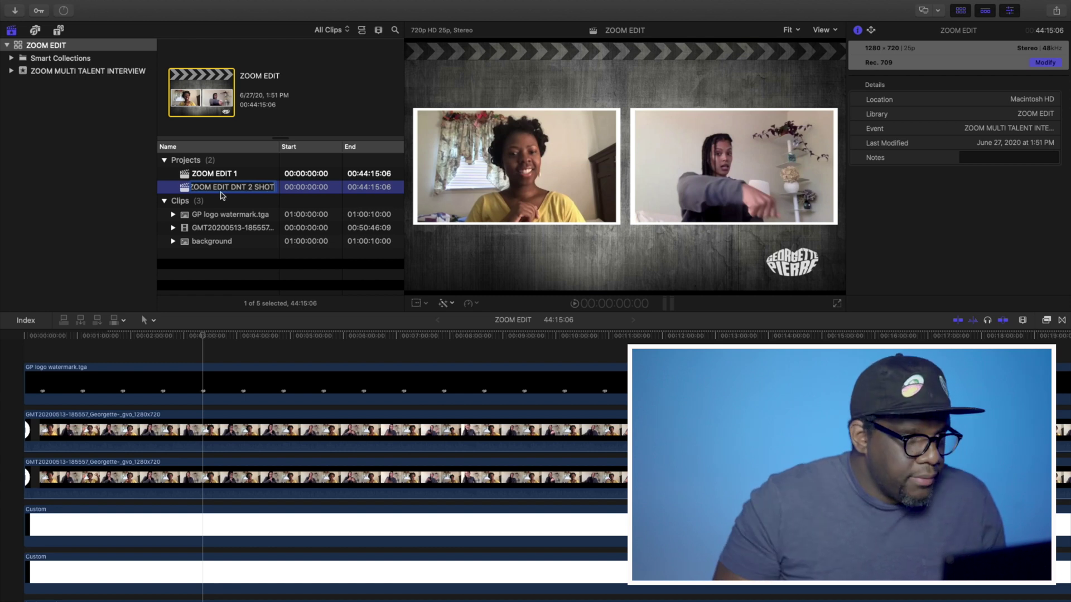
{"action": "left_click", "coordinate": [222, 174]}
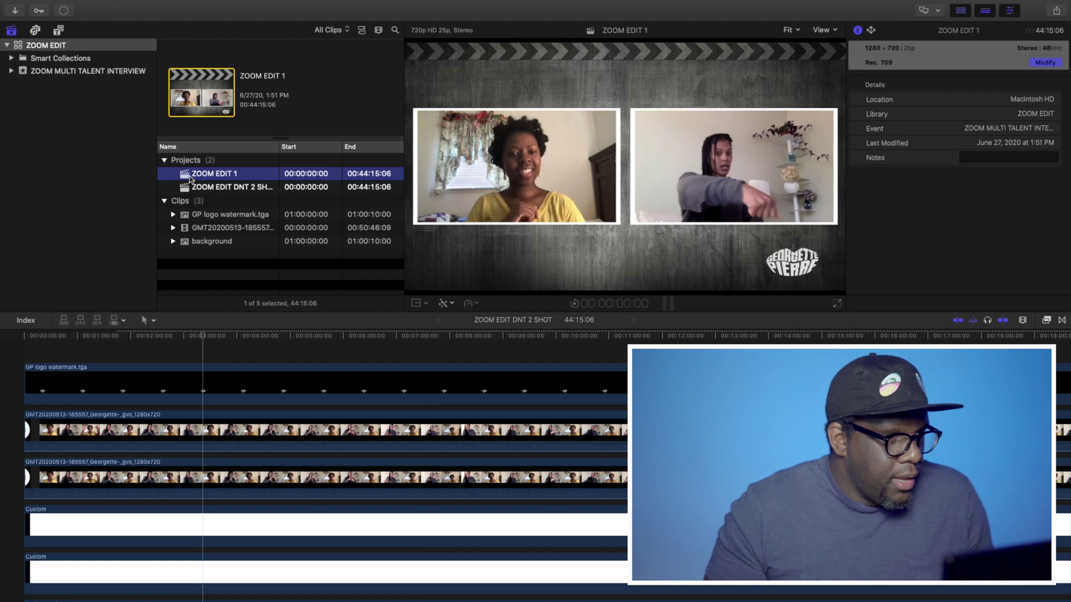
Step: Duplicate ZOOM EDIT 1 and rename the resulting ZOOM EDIT 2 copy to ZOOM EDIT 2 SHOT
{"action": "right_click", "coordinate": [189, 178]}
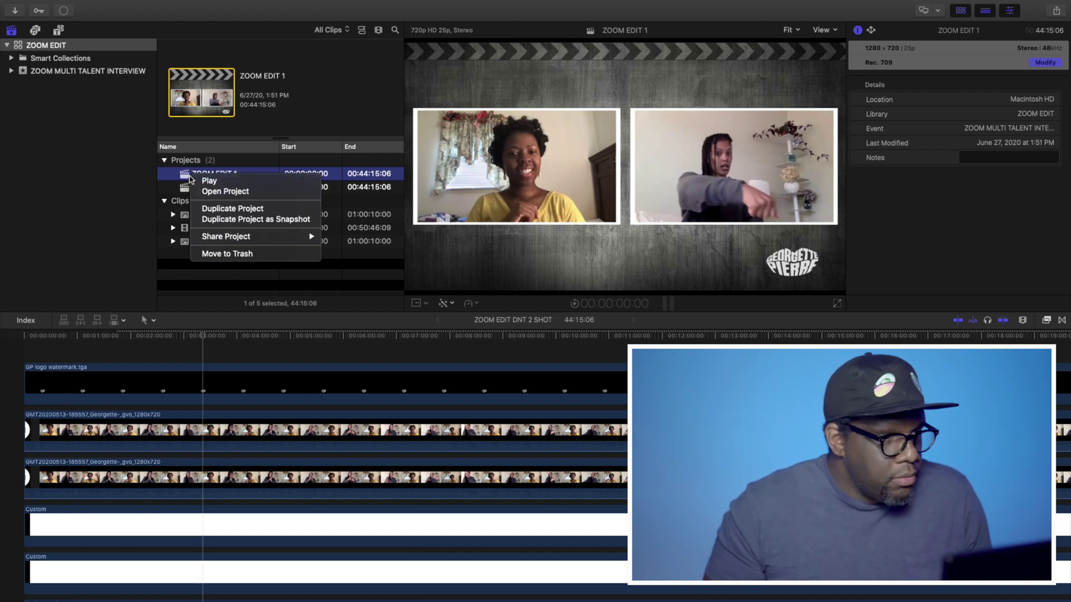
{"action": "left_click", "coordinate": [233, 209]}
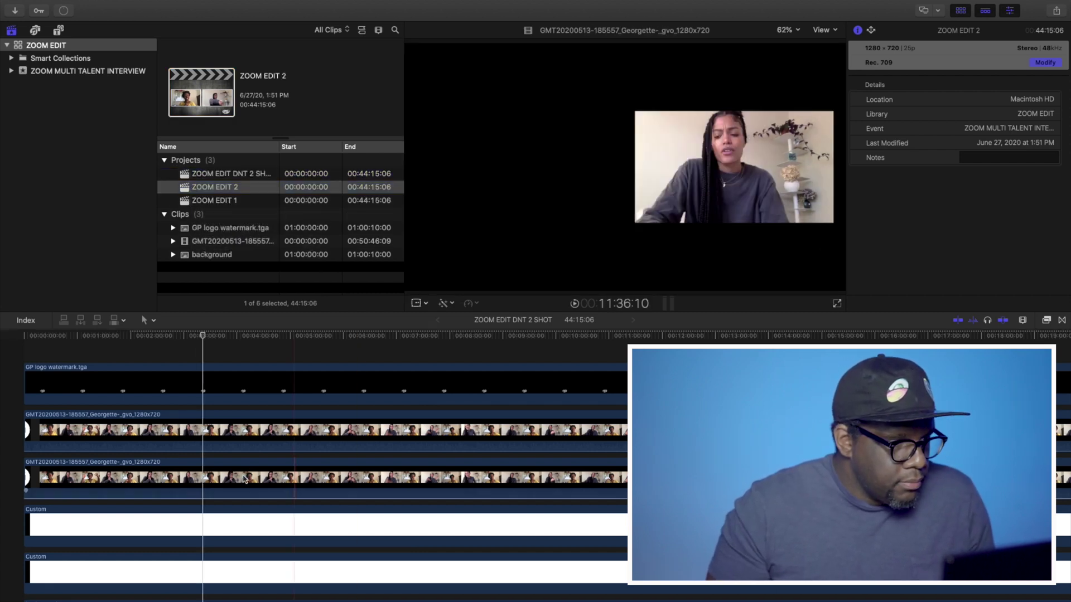
{"action": "left_click", "coordinate": [203, 449]}
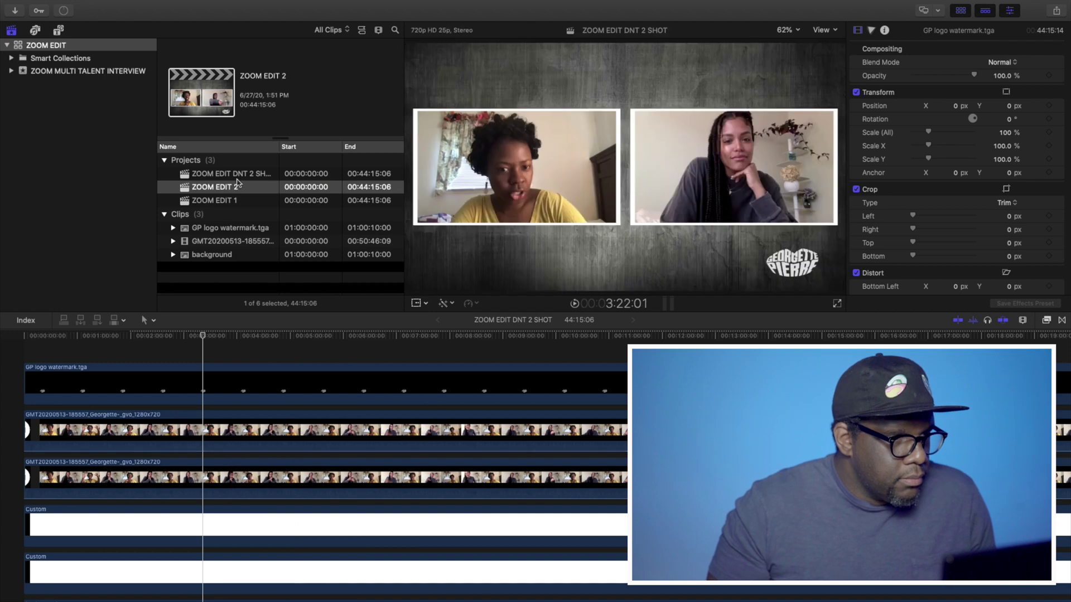
{"action": "left_click", "coordinate": [209, 189]}
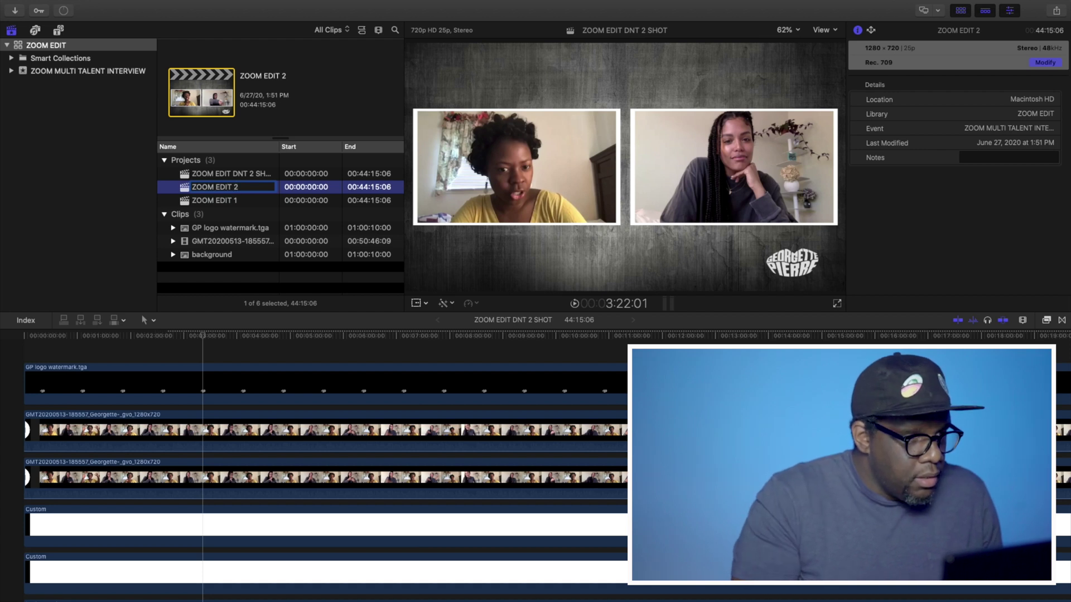
{"action": "type", "text": "SHOT"}
{"action": "key", "text": "Return"}
Step: Open ZOOM EDIT 1, delete the second interview clip, then undo the deletion
{"action": "double_click", "coordinate": [209, 187]}
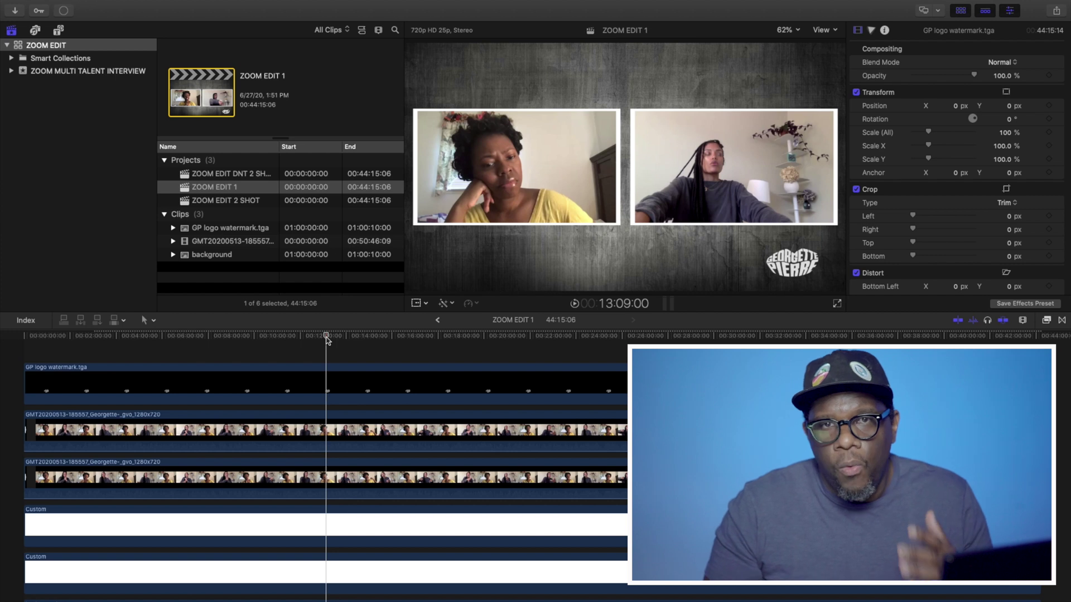
{"action": "left_click", "coordinate": [318, 481]}
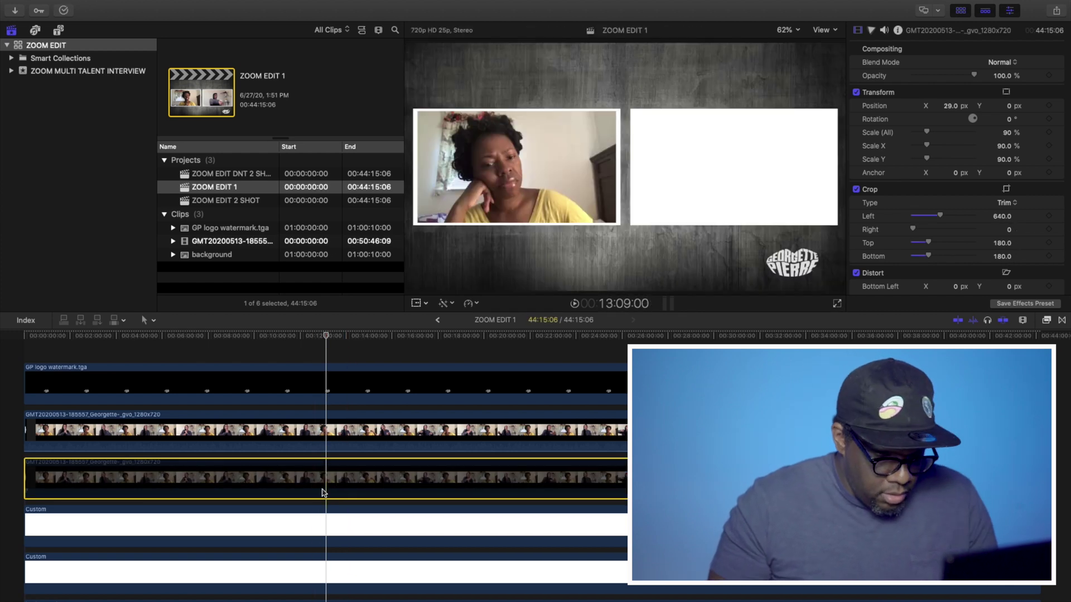
{"action": "key", "text": "Delete"}
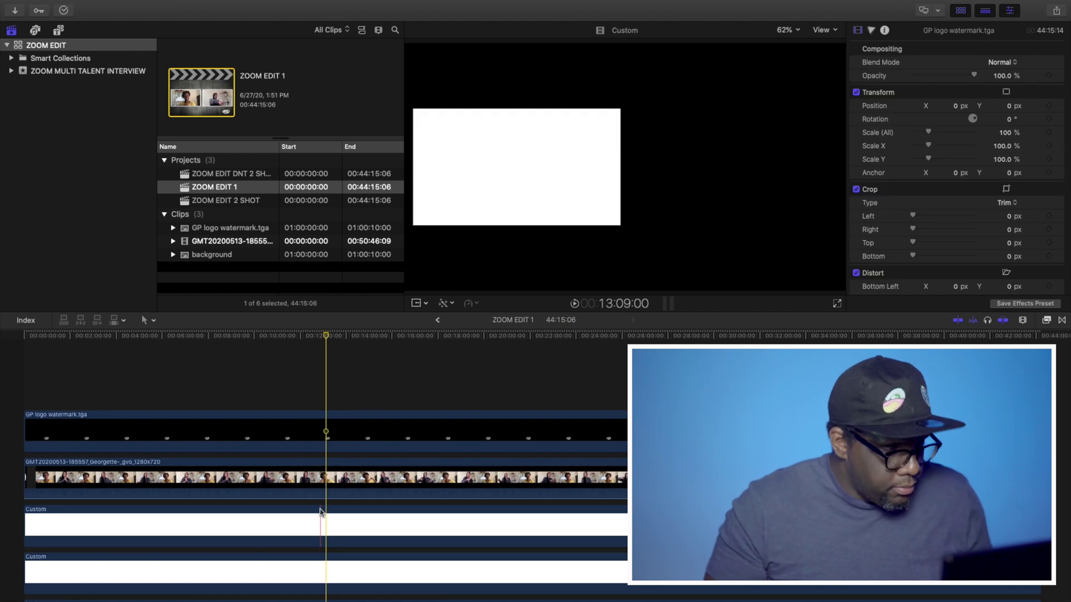
{"action": "key", "text": "super+z"}
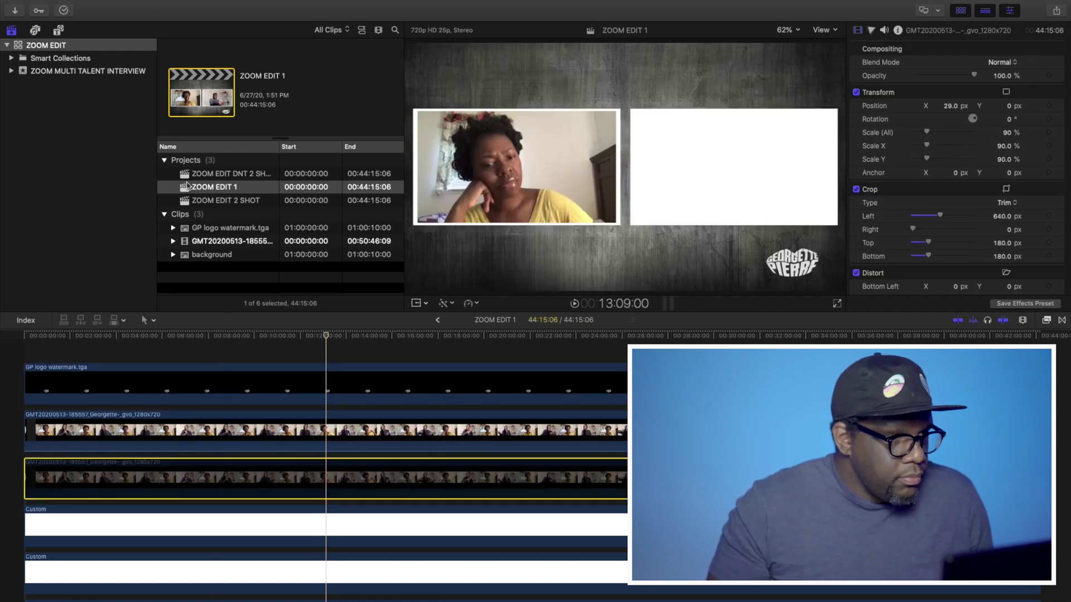
Step: Duplicate ZOOM EDIT 1 twice, creating ZOOM EDIT 2 and ZOOM EDIT 3
{"action": "left_click", "coordinate": [206, 189]}
{"action": "left_click", "coordinate": [212, 202]}
{"action": "left_click", "coordinate": [208, 189]}
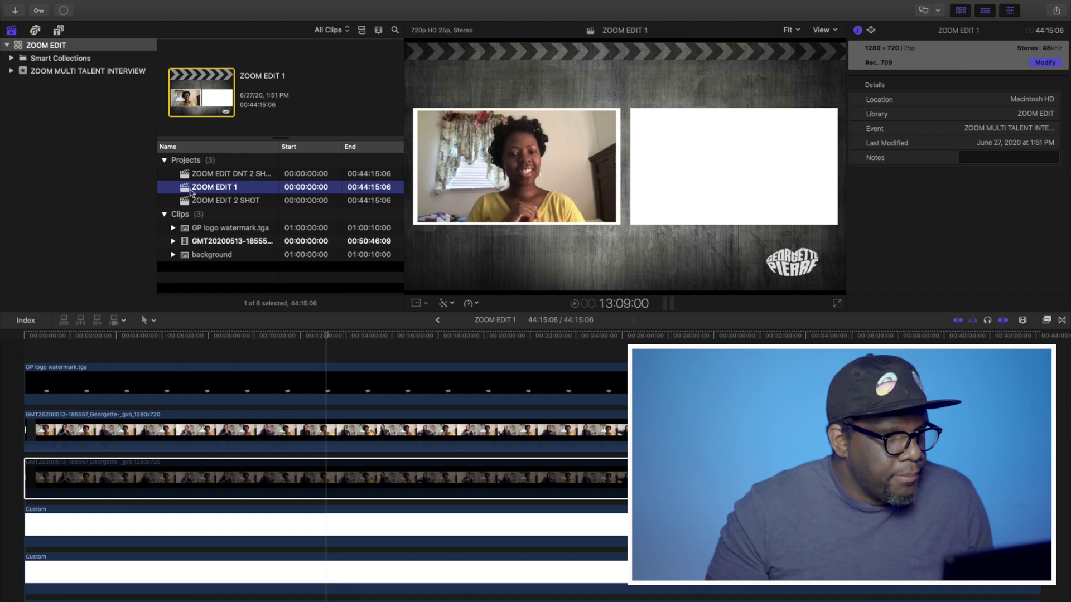
{"action": "right_click", "coordinate": [210, 195]}
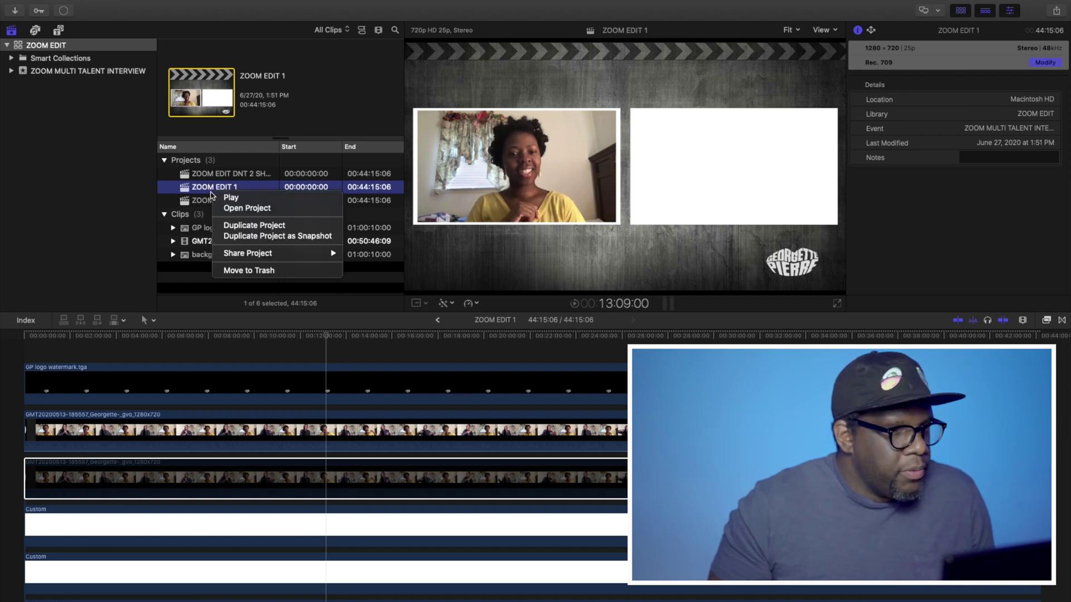
{"action": "left_click", "coordinate": [242, 226]}
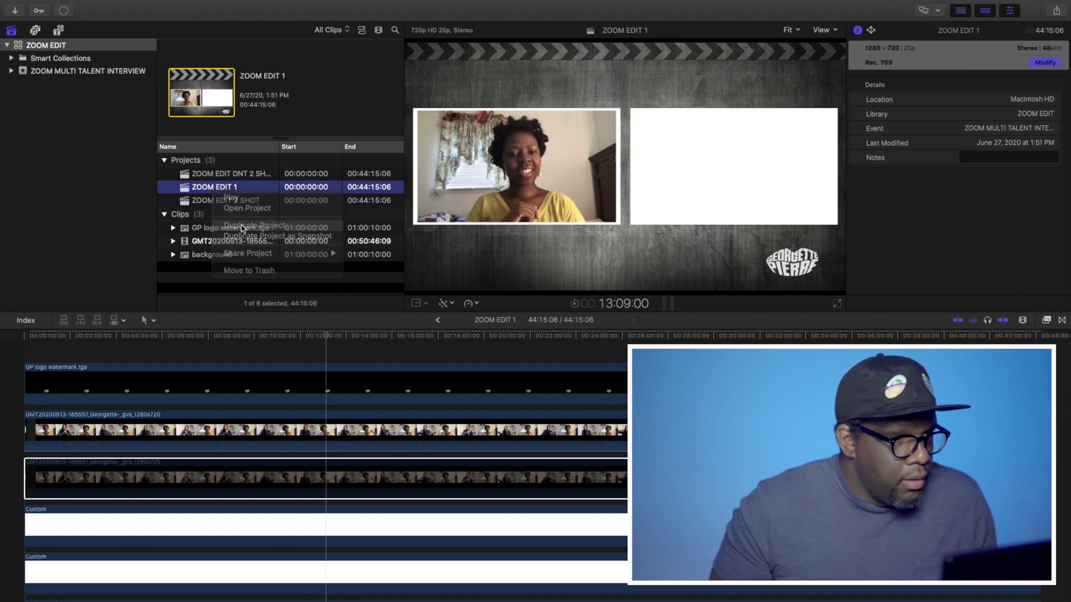
{"action": "right_click", "coordinate": [219, 202]}
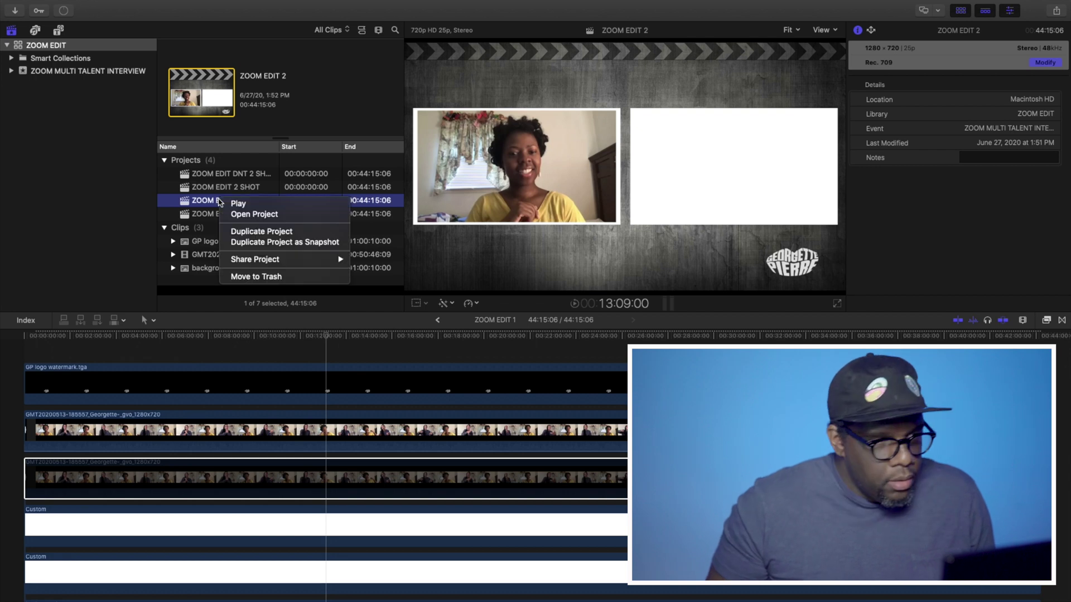
{"action": "left_click", "coordinate": [250, 232]}
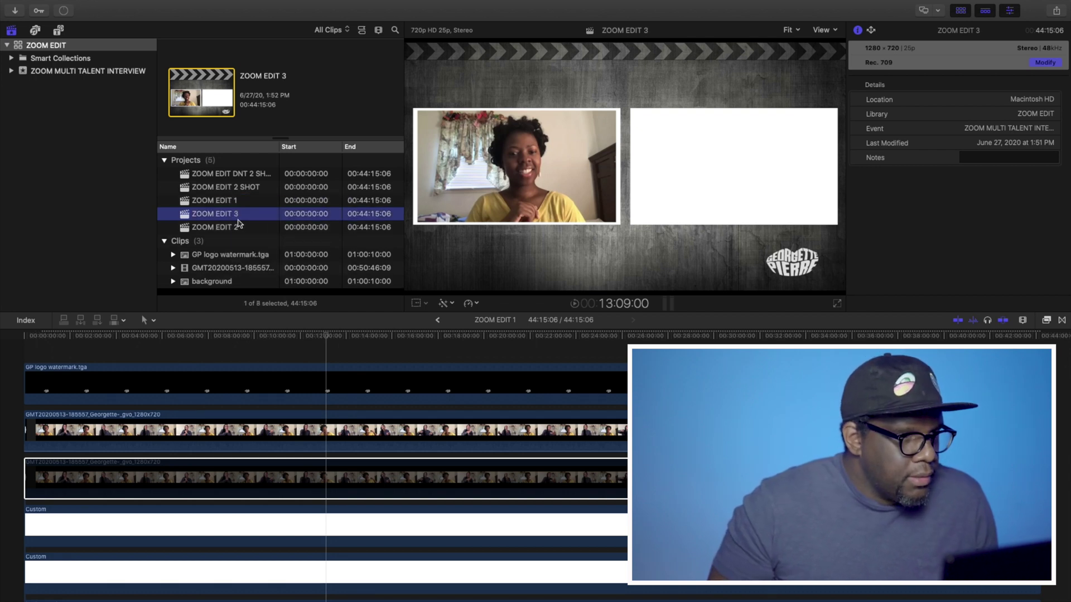
Step: Rename the ZOOM EDIT 1 project to ZOOM EDIT HOST
{"action": "left_click", "coordinate": [225, 202]}
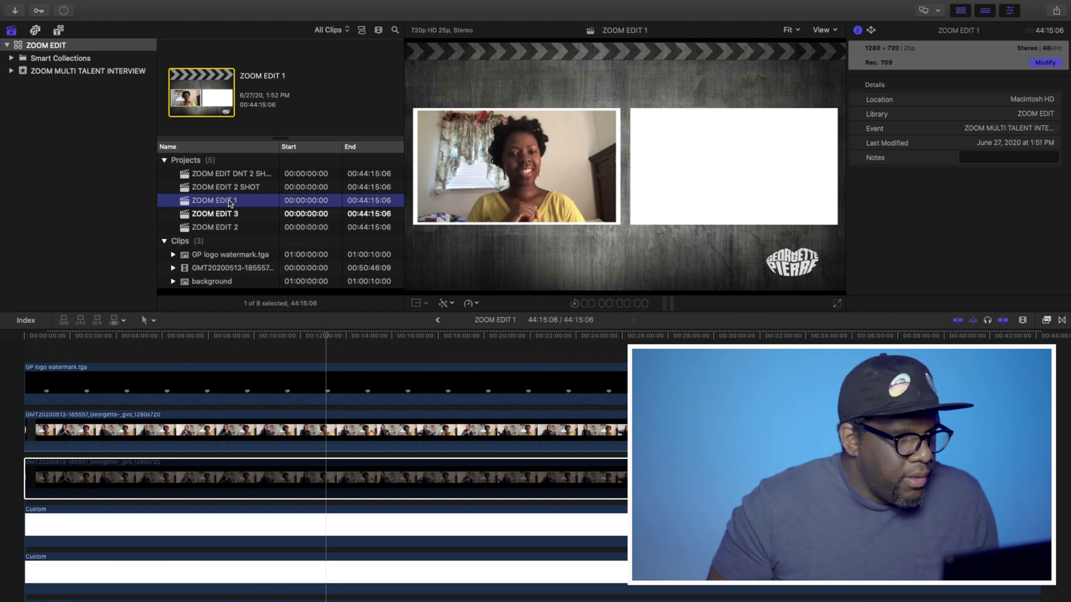
{"action": "left_click", "coordinate": [229, 201]}
{"action": "key", "text": "Right"}
{"action": "key", "text": "BackSpace"}
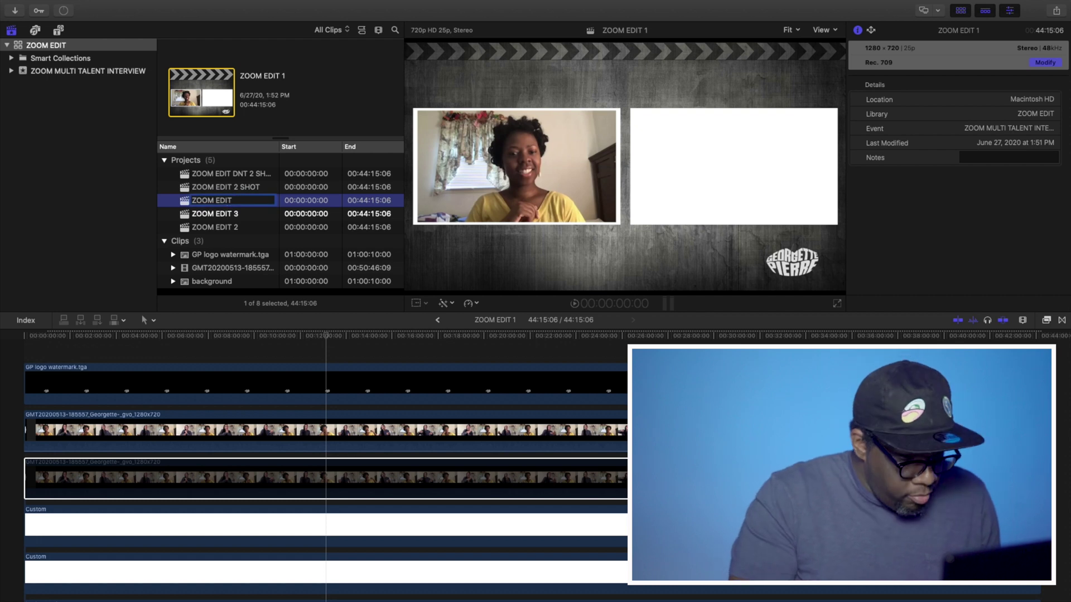
{"action": "type", "text": "1 SHOT HOS"}
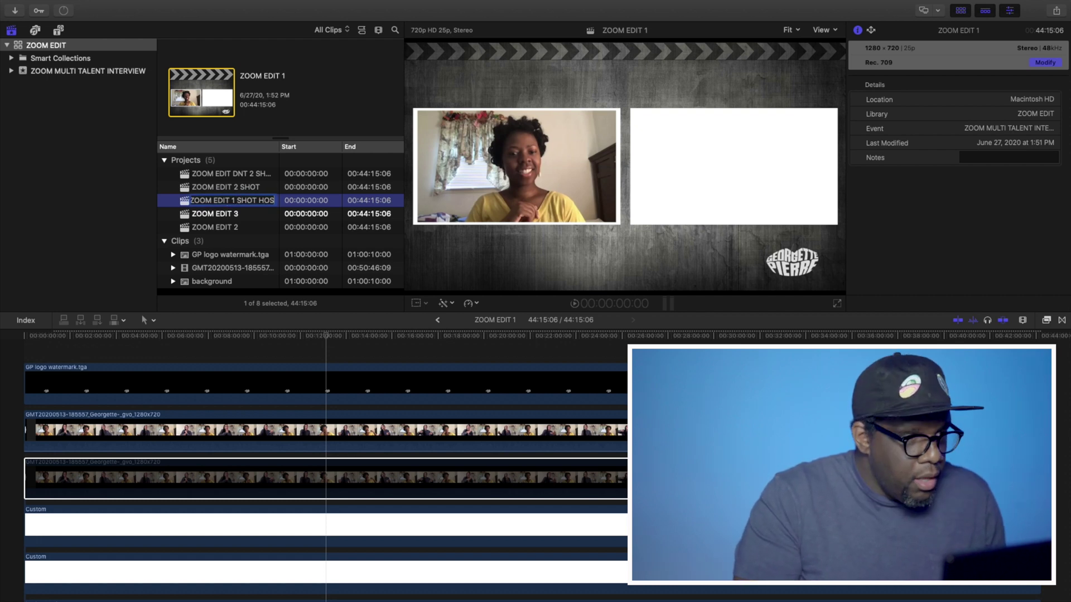
{"action": "key", "text": "BackSpace"}
{"action": "key", "text": "BackSpace"}
{"action": "key", "text": "BackSpace"}
{"action": "key", "text": "BackSpace"}
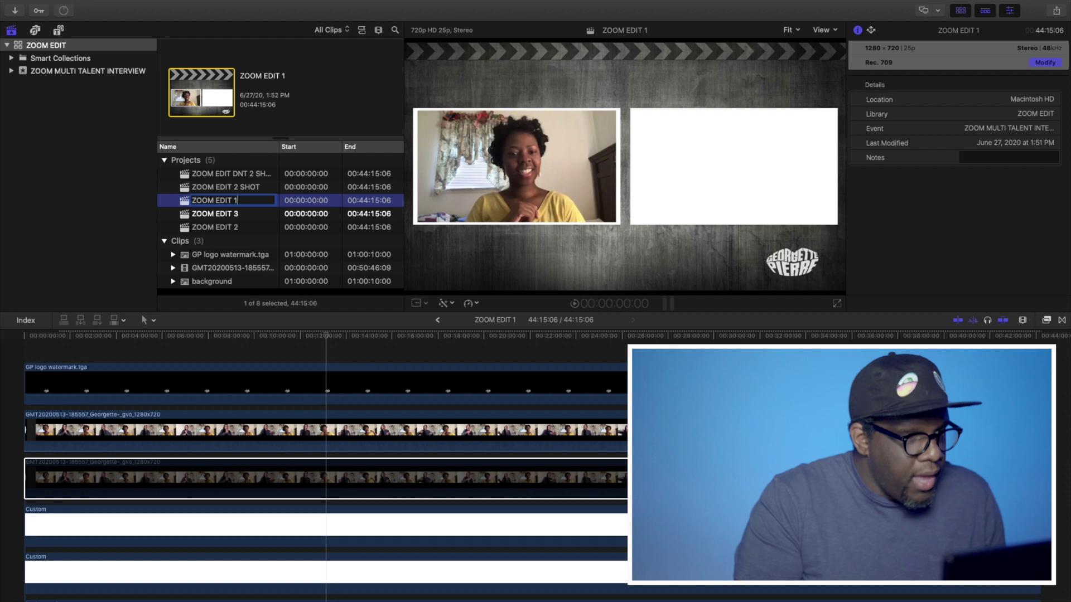
{"action": "type", "text": "HOST"}
{"action": "key", "text": "Return"}
Step: Rename the ZOOM EDIT 3 project to ZOOM EDIT TALENT
{"action": "left_click", "coordinate": [219, 218]}
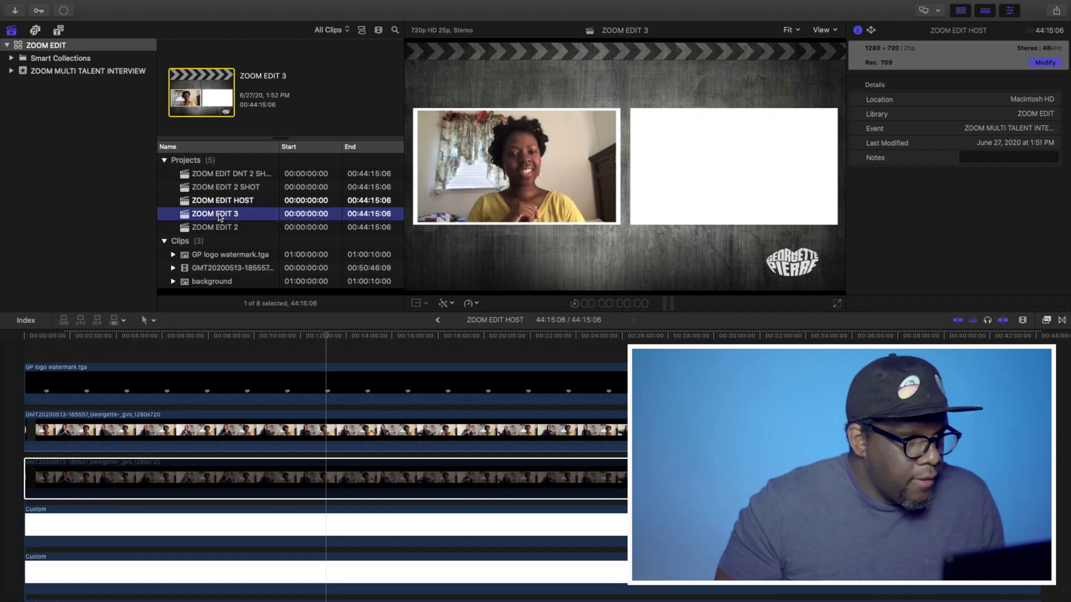
{"action": "left_click", "coordinate": [219, 215]}
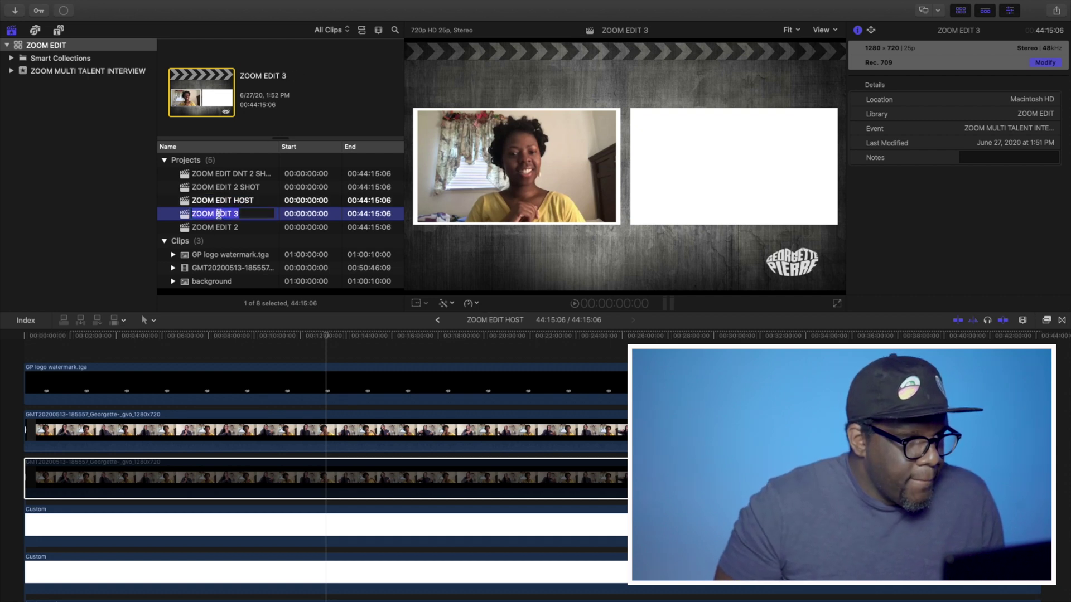
{"action": "key", "text": "Right"}
{"action": "key", "text": "BackSpace"}
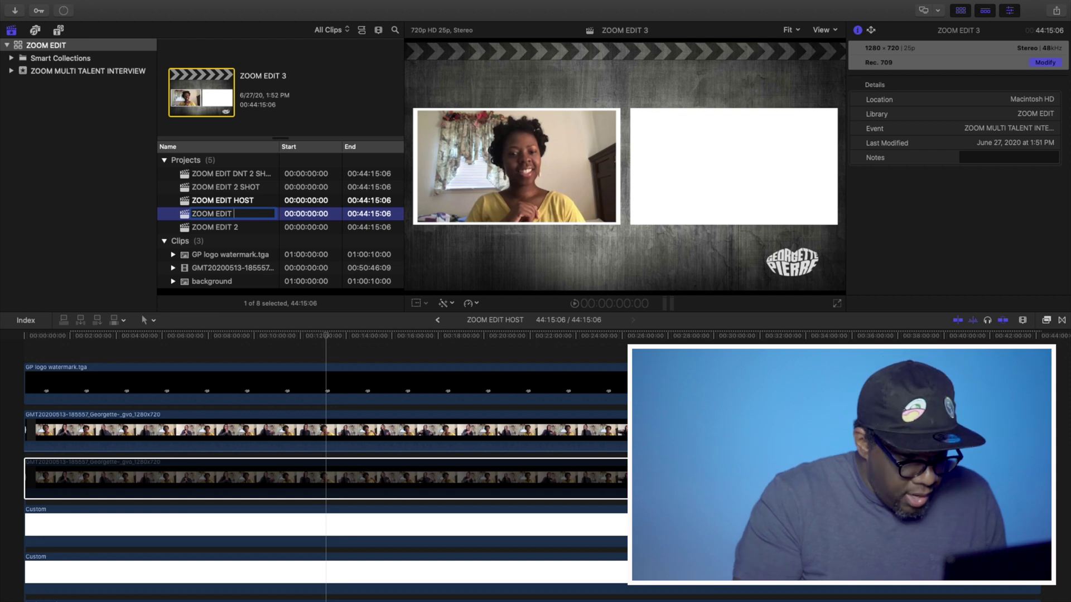
{"action": "type", "text": "TALENT"}
{"action": "key", "text": "Return"}
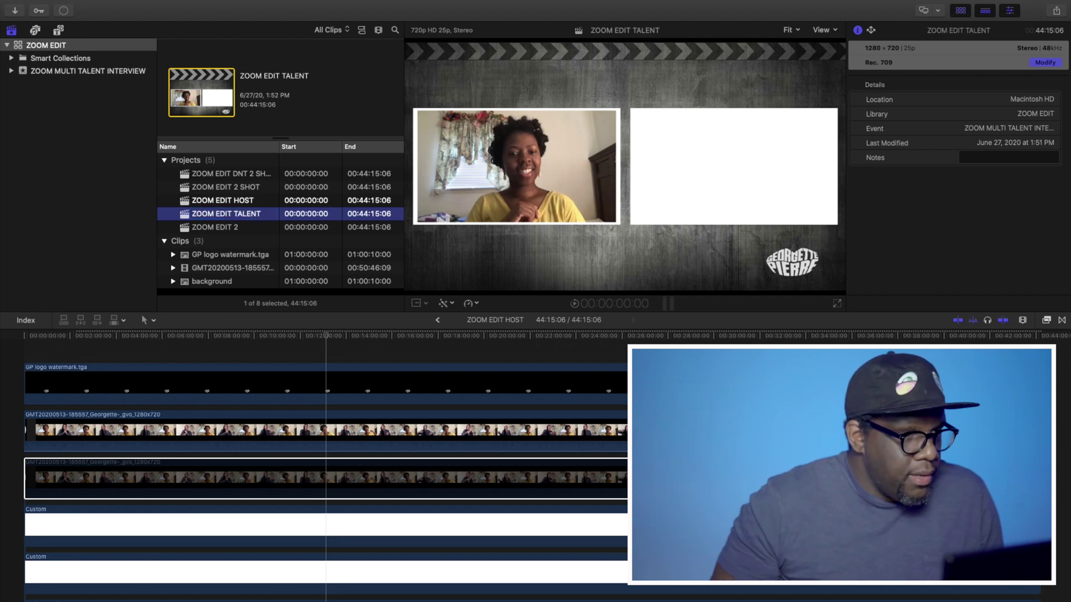
Step: In ZOOM EDIT HOST, delete the talent video clip and the extra white Custom frame
{"action": "left_click", "coordinate": [251, 478]}
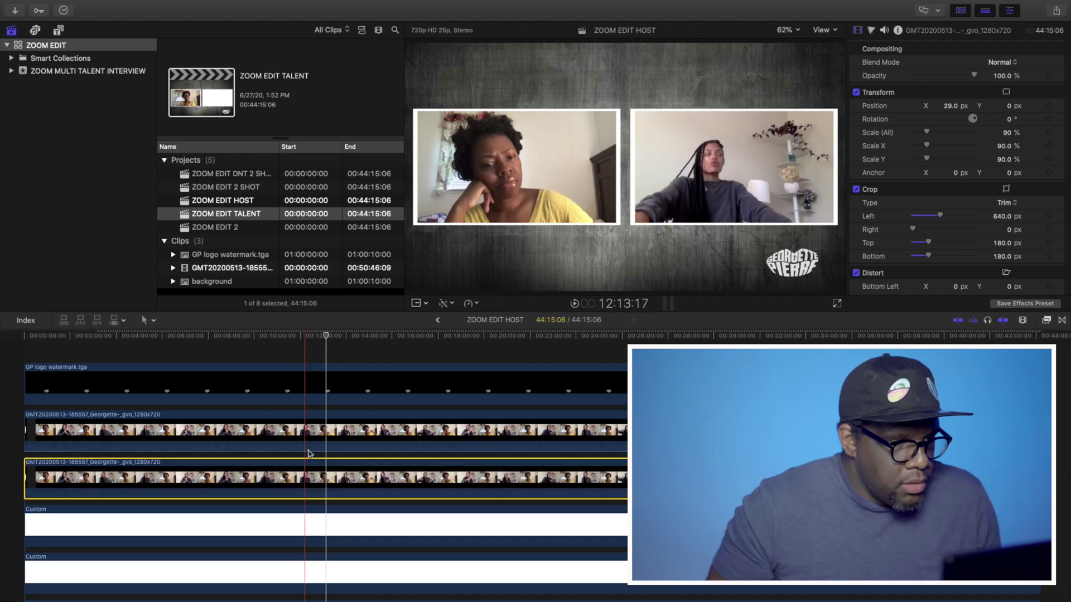
{"action": "left_click", "coordinate": [184, 204]}
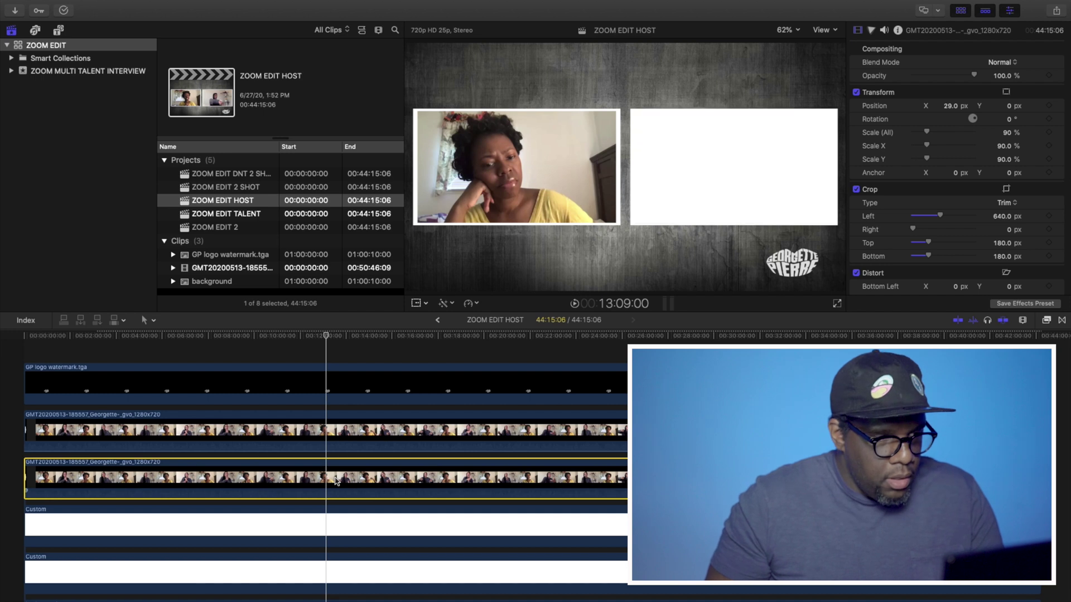
{"action": "key", "text": "Delete"}
{"action": "left_click", "coordinate": [350, 571]}
{"action": "key", "text": "Delete"}
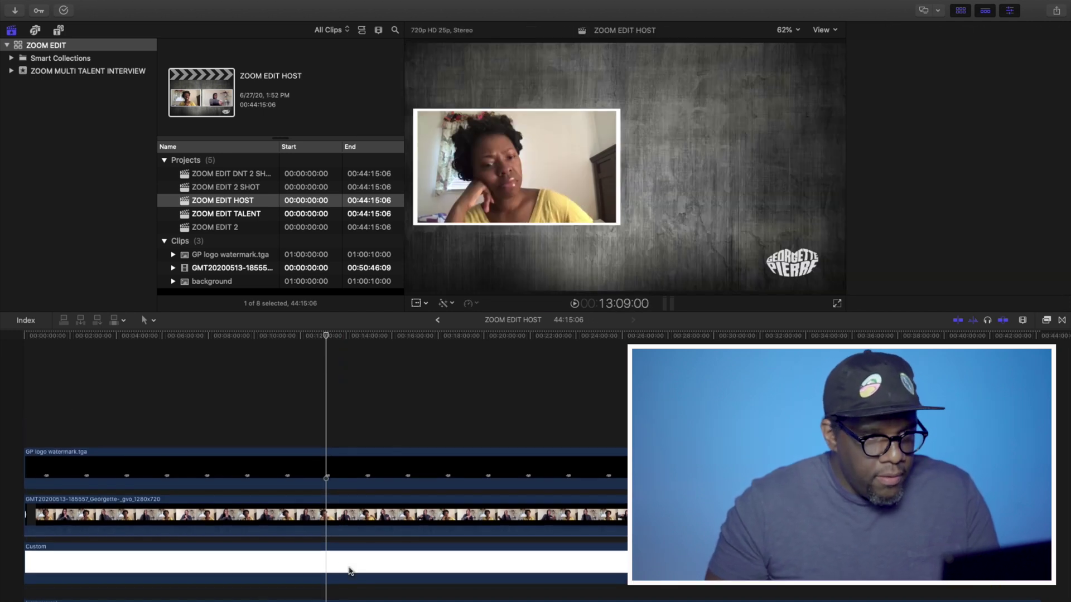
Step: Centre the remaining white Custom frame at X 0 px and scale it to 84%
{"action": "left_click", "coordinate": [390, 573]}
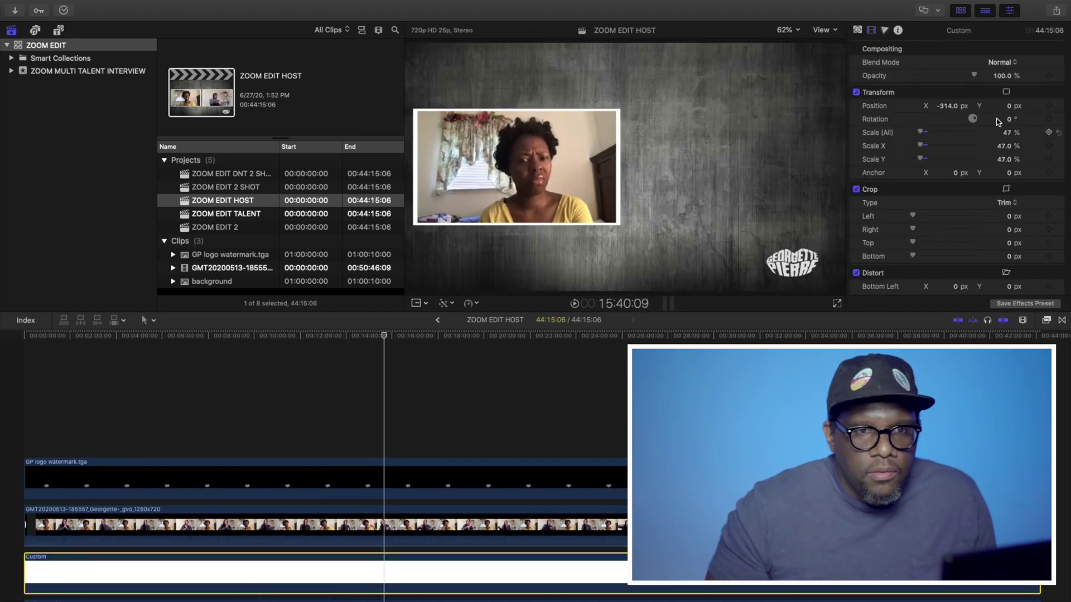
{"action": "left_click", "coordinate": [947, 107]}
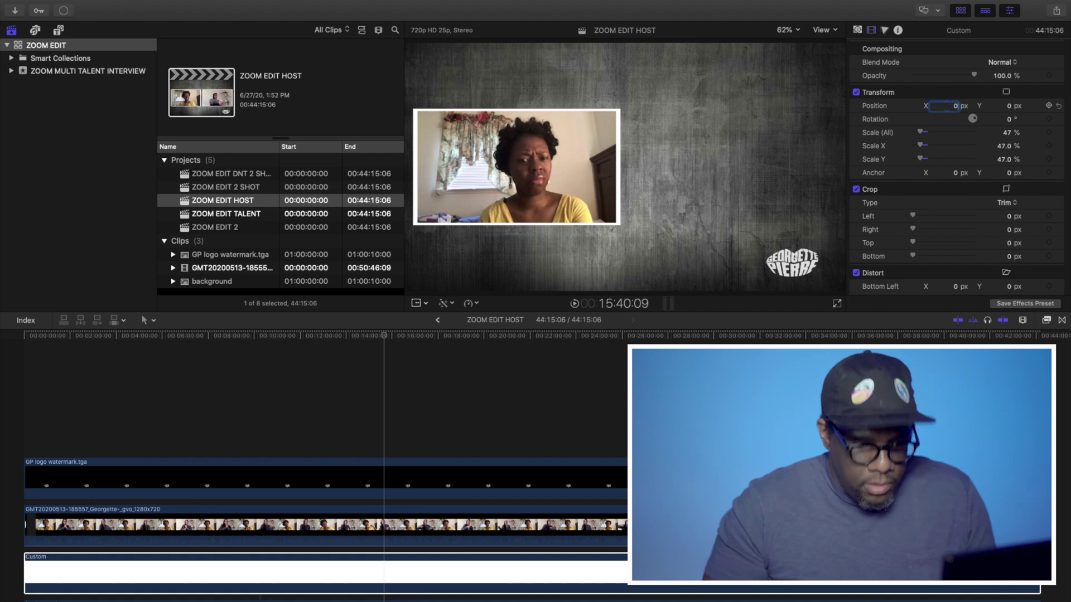
{"action": "type", "text": "0"}
{"action": "key", "text": "Return"}
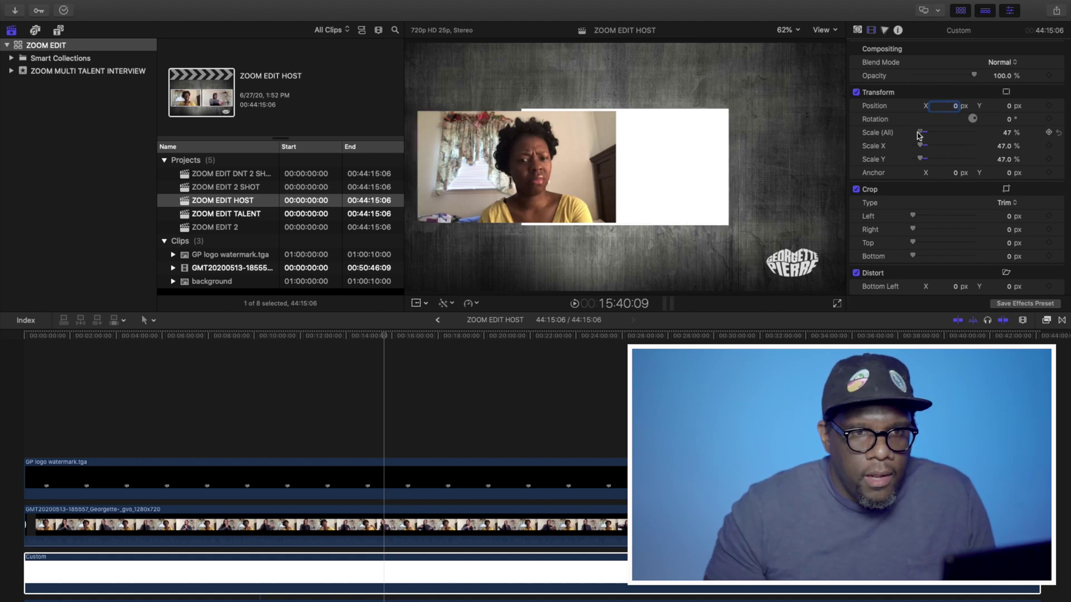
{"action": "left_click_drag", "start_coordinate": [919, 135], "coordinate": [924, 134]}
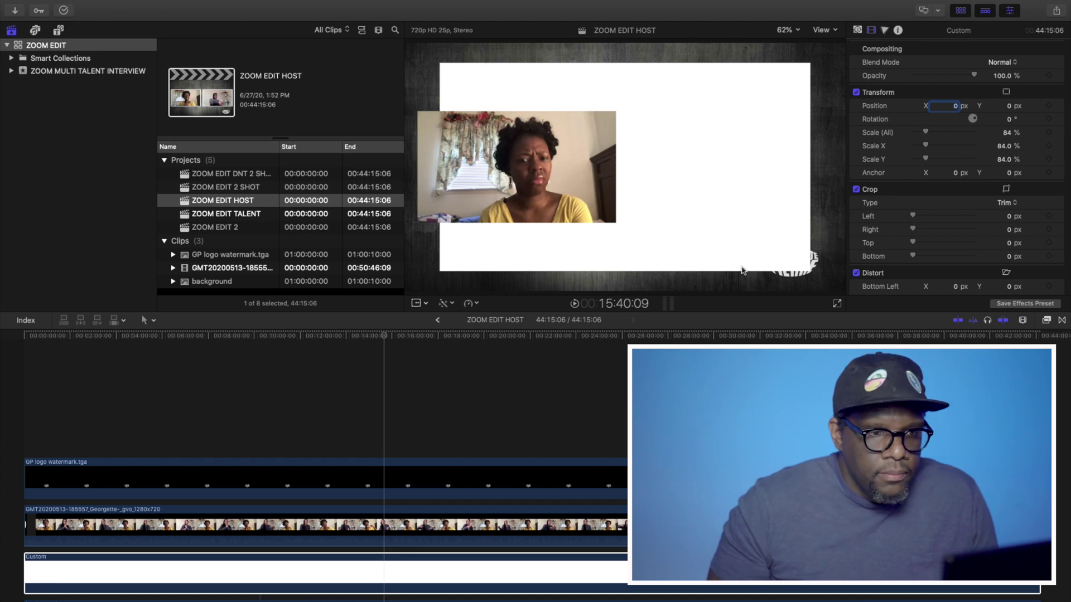
Step: Scale the host video to 165% and move it to X 529 px
{"action": "left_click", "coordinate": [519, 569]}
{"action": "left_click", "coordinate": [539, 524]}
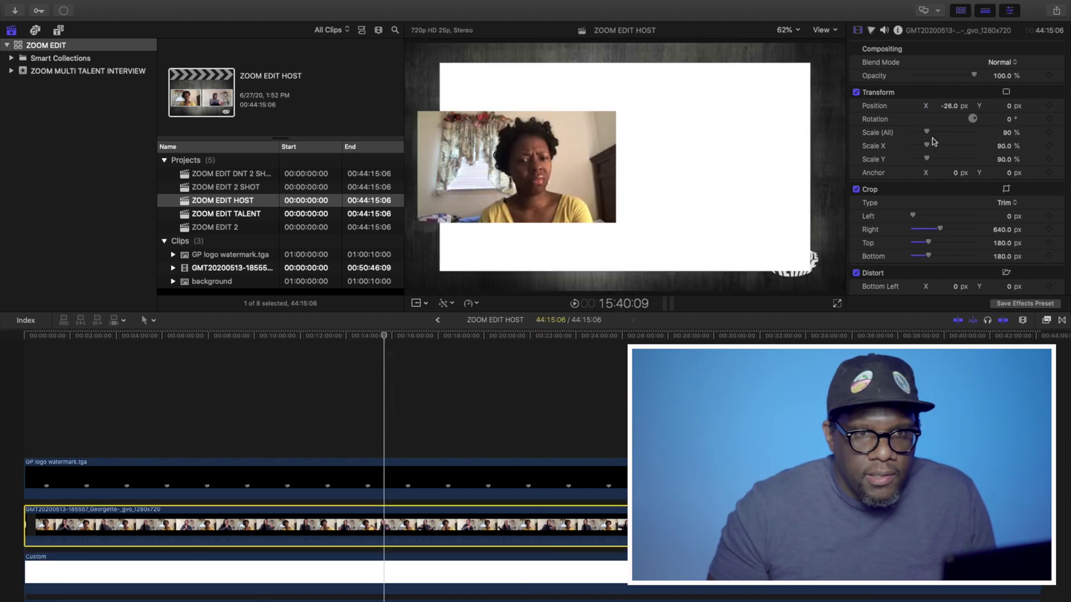
{"action": "left_click_drag", "start_coordinate": [931, 132], "coordinate": [948, 106]}
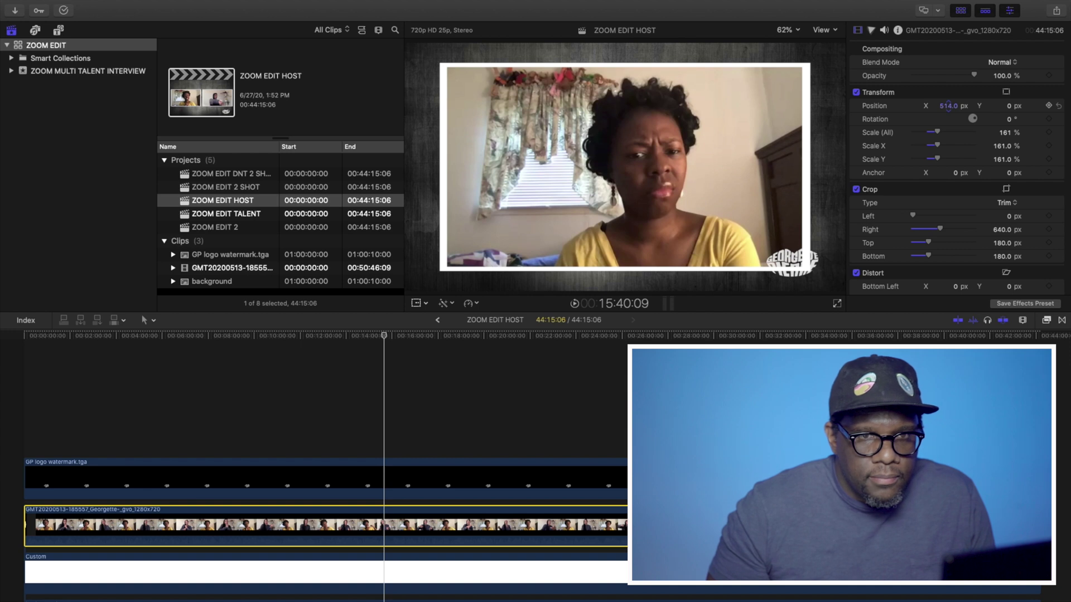
{"action": "left_click", "coordinate": [1004, 134]}
{"action": "type", "text": "165"}
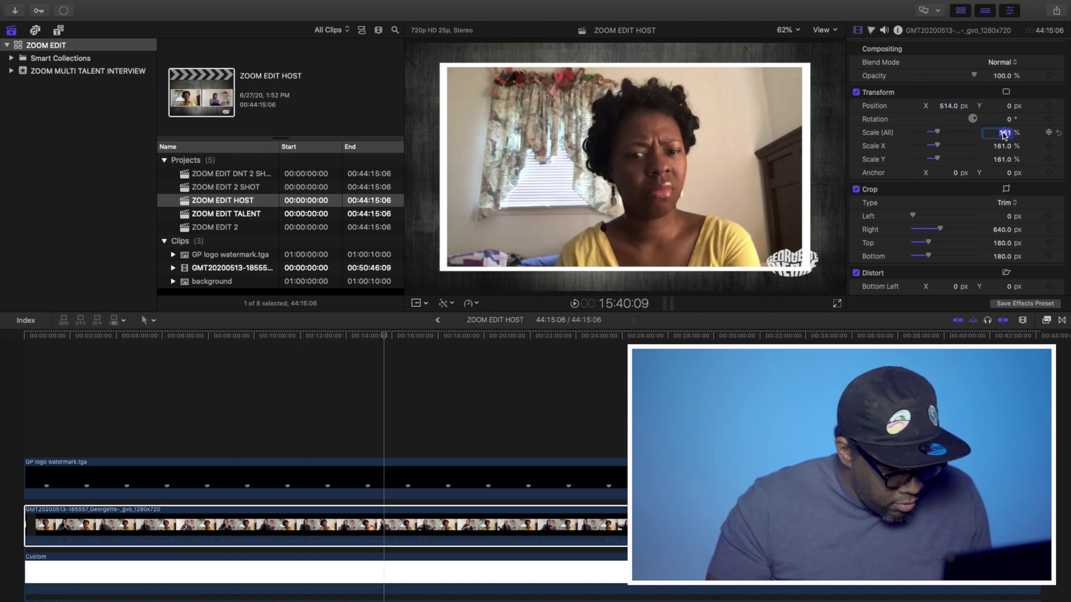
{"action": "key", "text": "Return"}
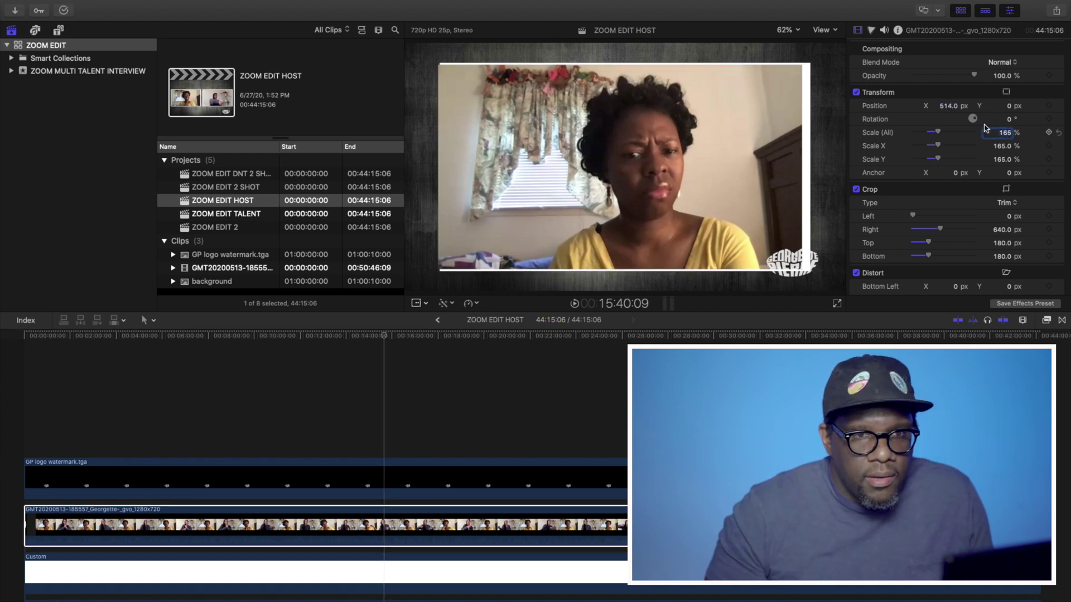
{"action": "left_click_drag", "start_coordinate": [949, 107], "coordinate": [954, 107]}
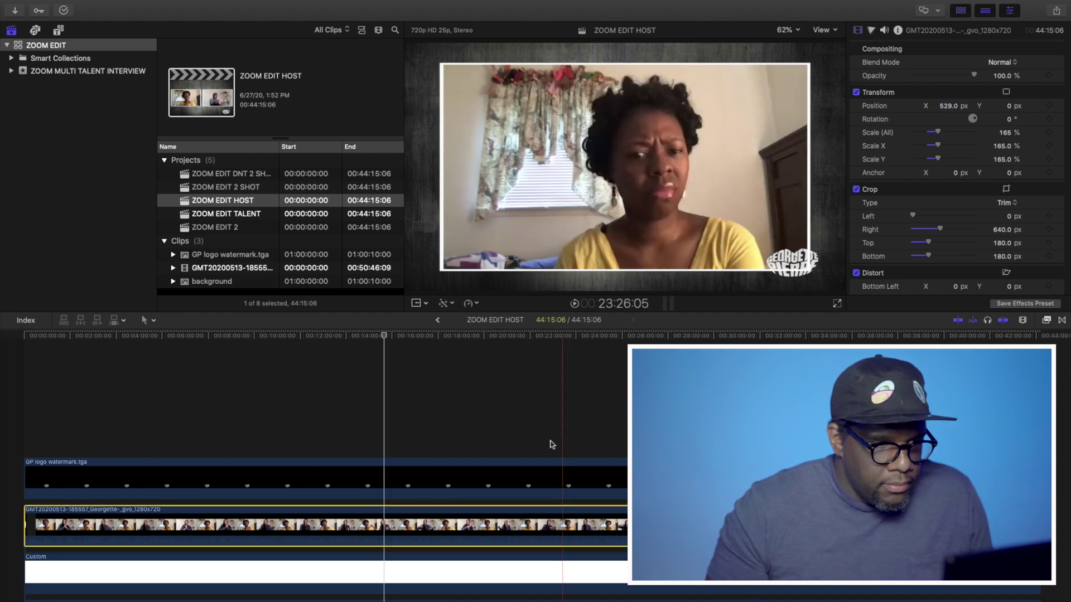
Step: Delete the GP logo watermark clip from the timeline
{"action": "left_click", "coordinate": [319, 477]}
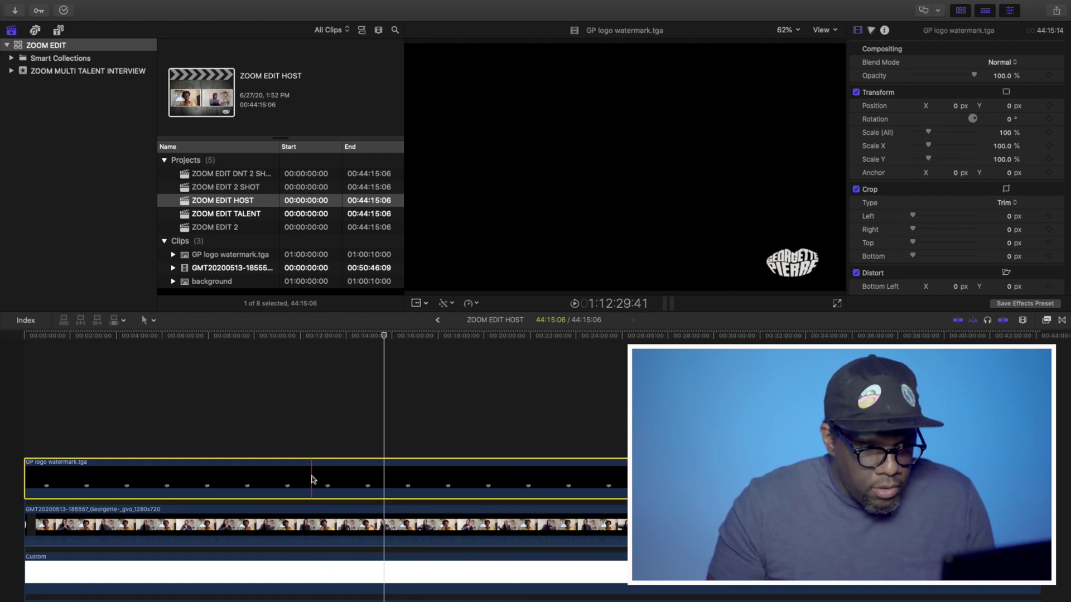
{"action": "key", "text": "Delete"}
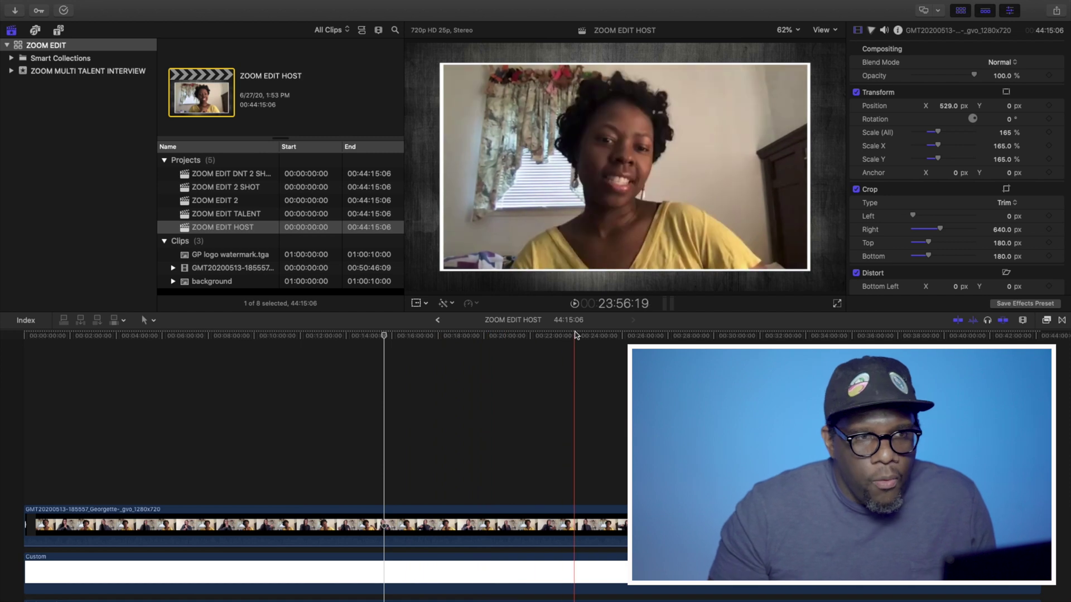
{"action": "scroll", "coordinate": [423, 390], "scroll_direction": "down", "scroll_amount": 5}
{"action": "left_click", "coordinate": [427, 461]}
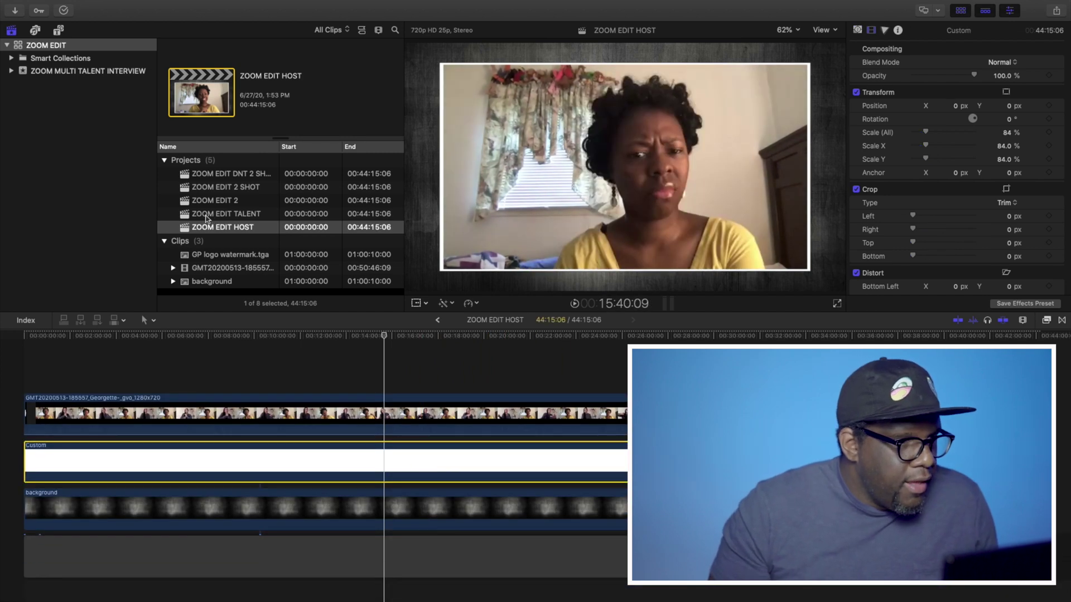
Step: Open ZOOM EDIT TALENT and undo six edits back to the original talent layout
{"action": "double_click", "coordinate": [185, 216]}
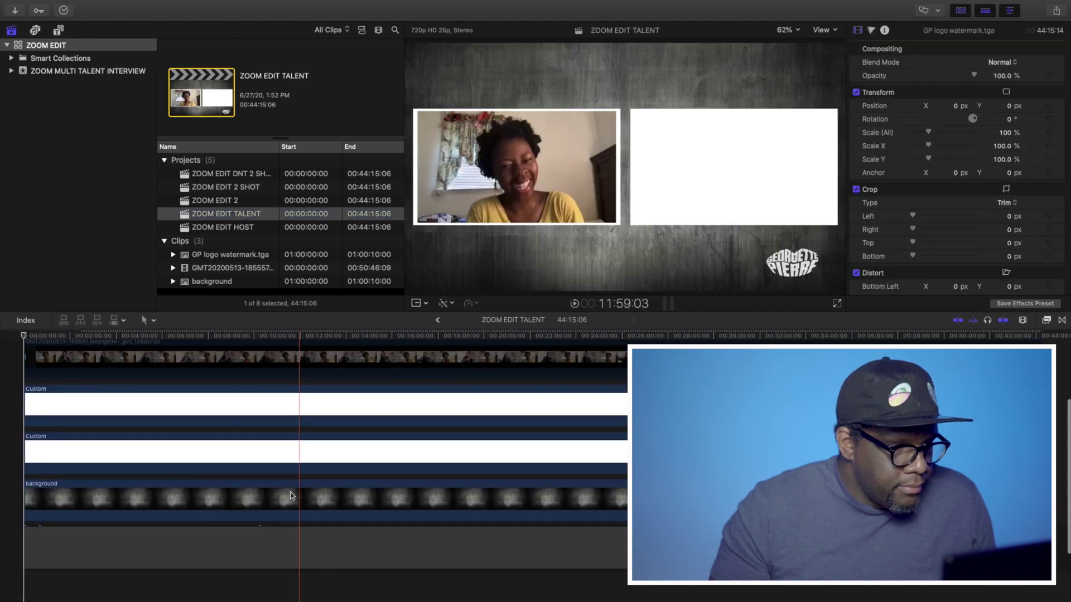
{"action": "key", "text": "super+z"}
{"action": "key", "text": "super+z"}
{"action": "key", "text": "super+z"}
{"action": "key", "text": "super+z"}
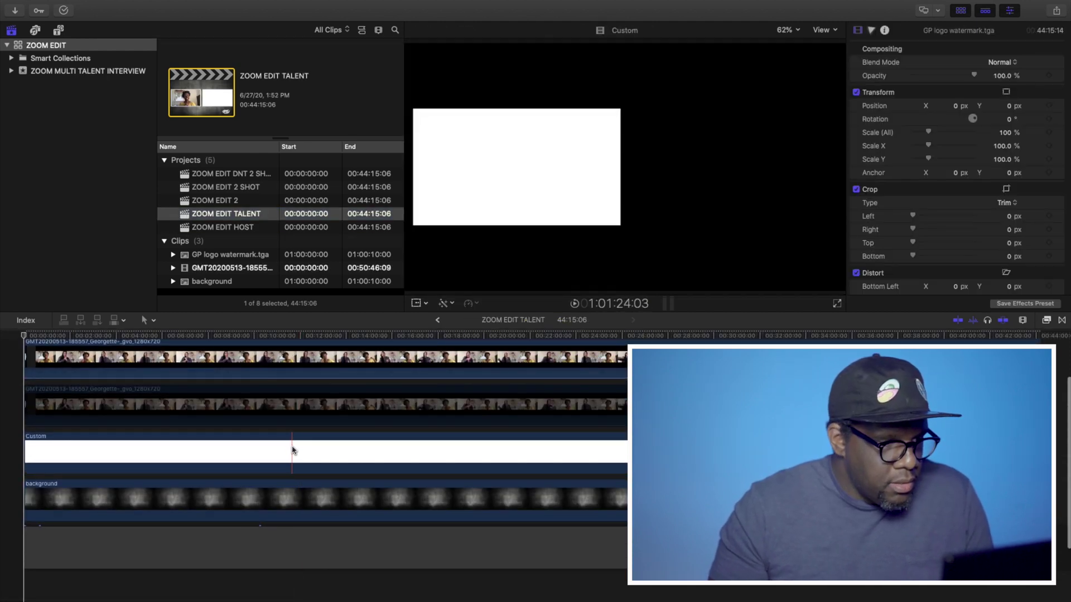
{"action": "key", "text": "super+z"}
{"action": "key", "text": "super+z"}
{"action": "key", "text": "super+z"}
{"action": "key", "text": "super+z"}
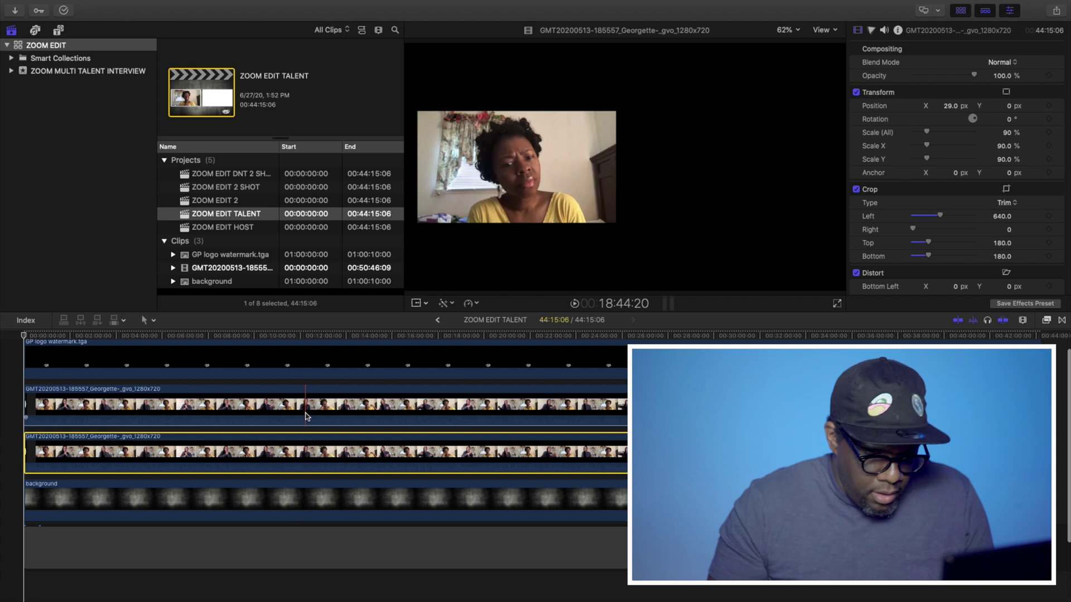
{"action": "key", "text": "super+z"}
{"action": "key", "text": "super+z"}
{"action": "key", "text": "super+z"}
{"action": "key", "text": "super+z"}
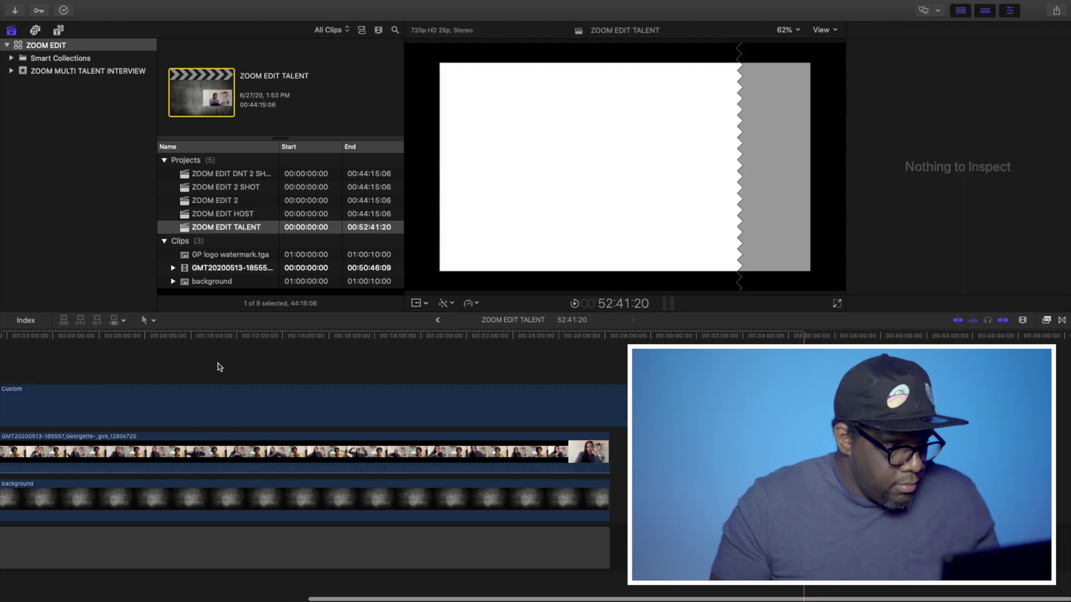
{"action": "key", "text": "super+z"}
{"action": "key", "text": "super+z"}
{"action": "key", "text": "super+z"}
{"action": "key", "text": "super+z"}
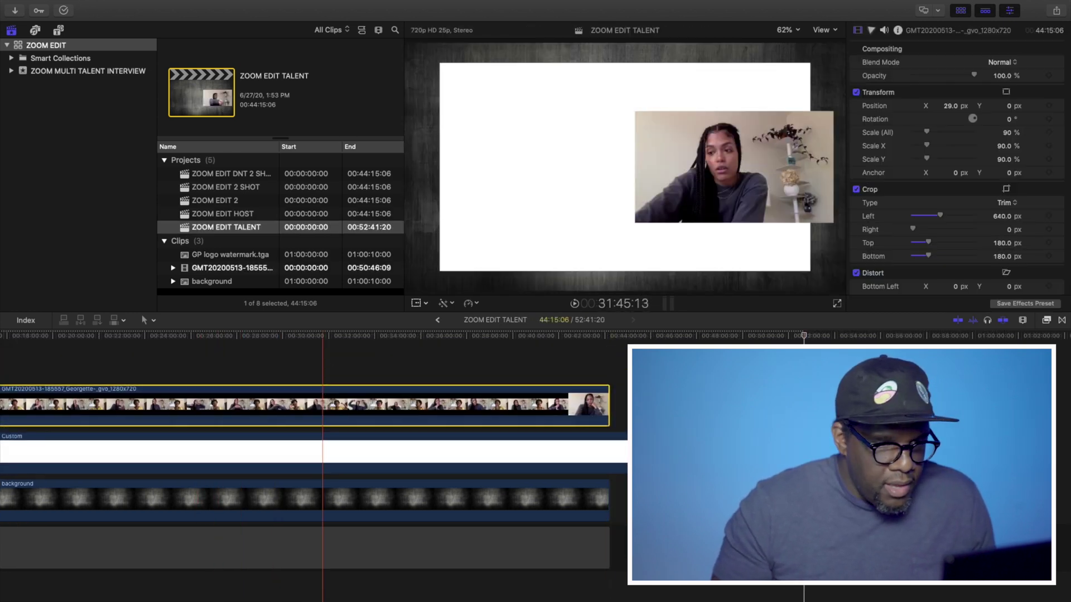
{"action": "key", "text": "super+z"}
{"action": "key", "text": "super+z"}
{"action": "key", "text": "super+z"}
{"action": "key", "text": "super+z"}
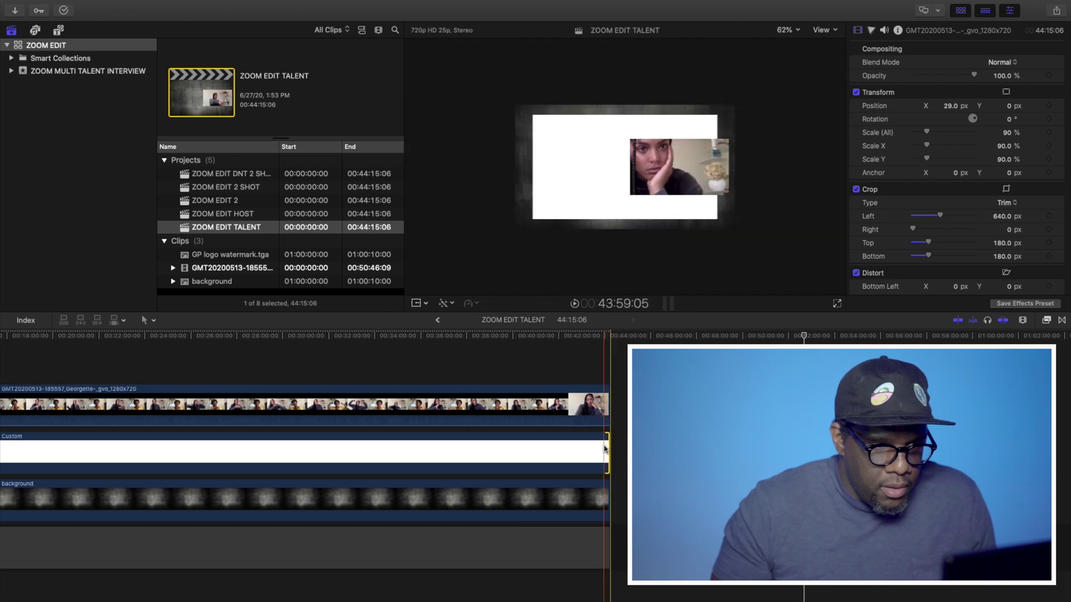
{"action": "key", "text": "super+z"}
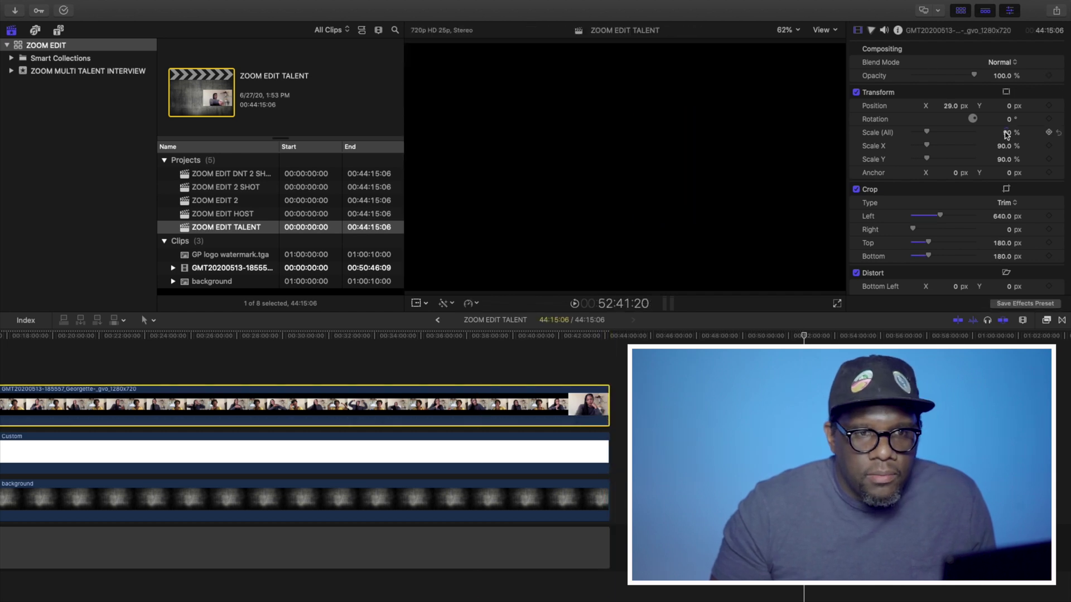
Step: Scale the talent video to 165% and slide it left to about -526 px
{"action": "left_click", "coordinate": [404, 342]}
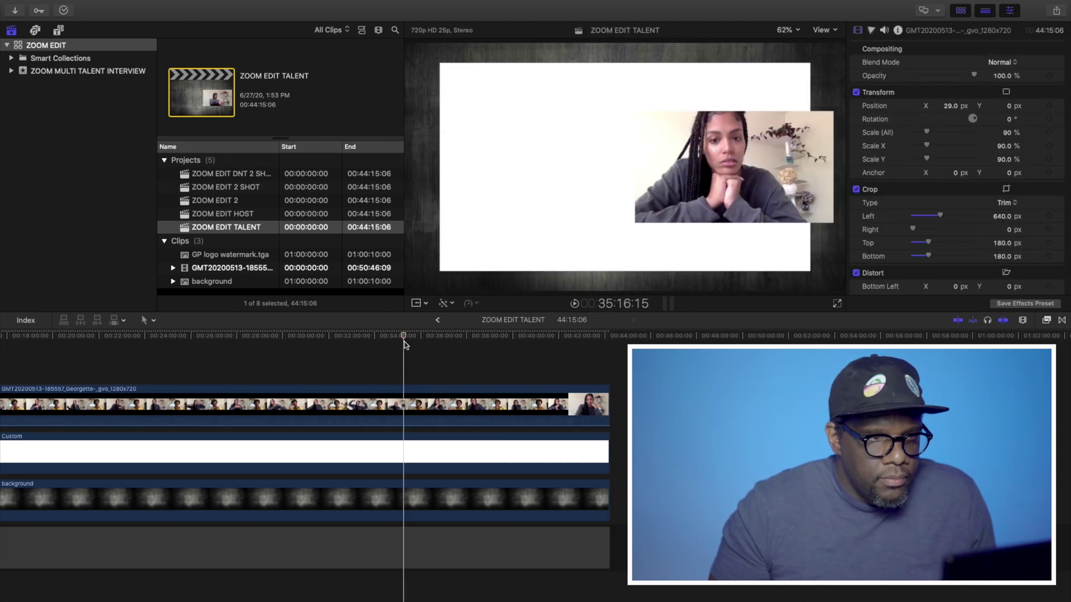
{"action": "left_click", "coordinate": [1006, 132]}
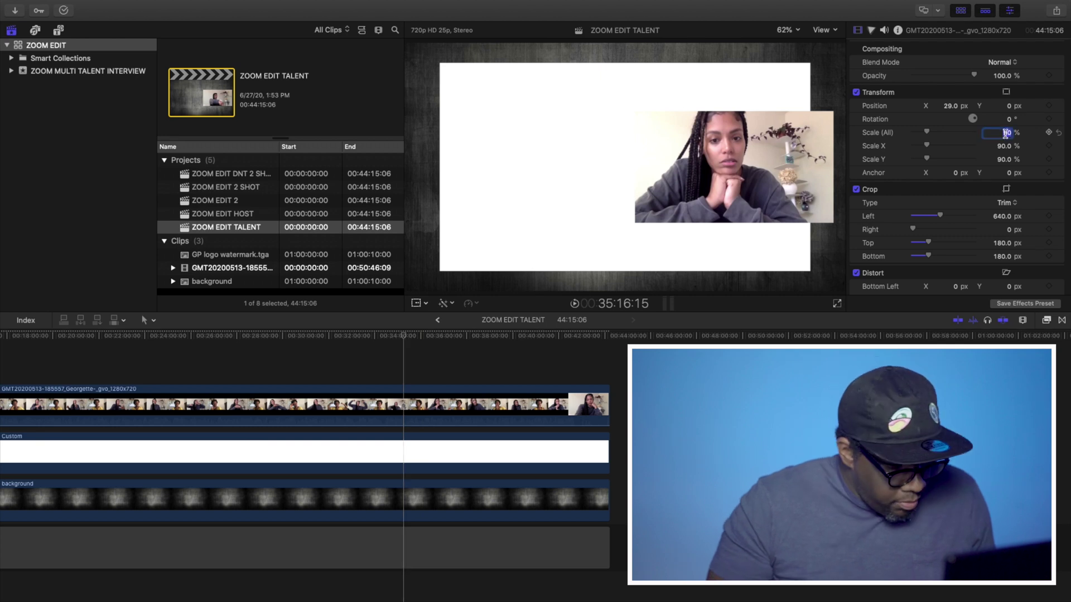
{"action": "key", "text": "Return"}
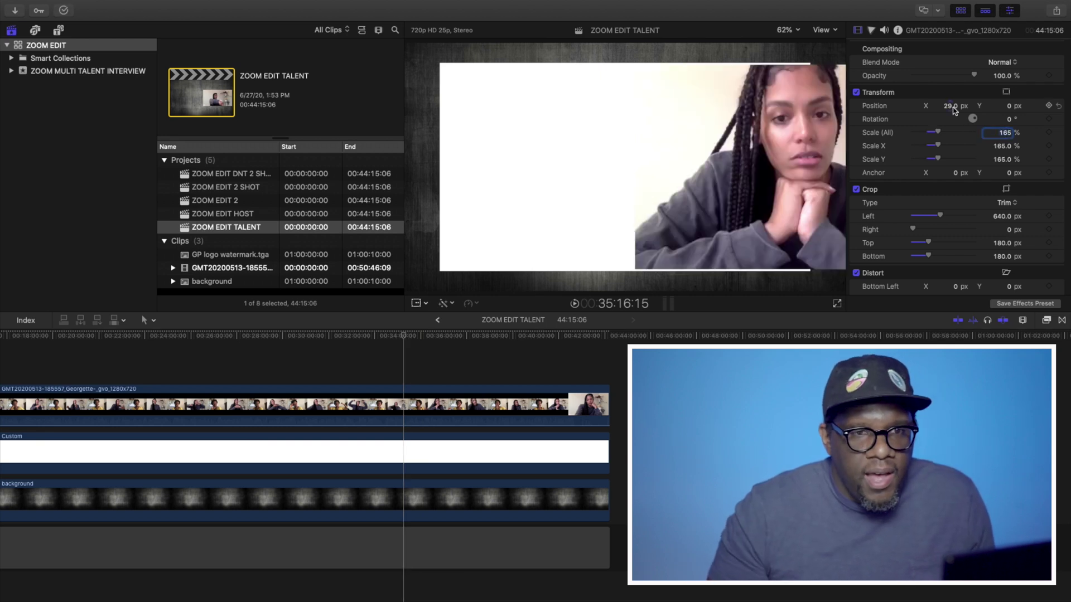
{"action": "left_click_drag", "start_coordinate": [950, 106], "coordinate": [950, 106]}
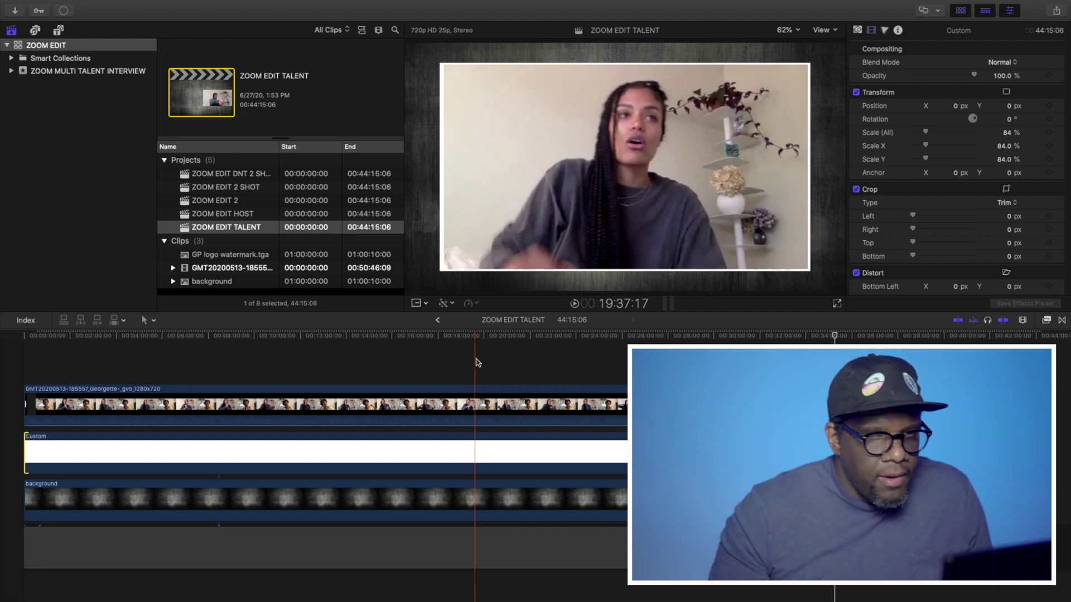
Step: Nest the three ZOOM EDIT TALENT clips into a compound clip named ZOOM EDIT TALENT
{"action": "left_click_drag", "start_coordinate": [477, 363], "coordinate": [449, 500]}
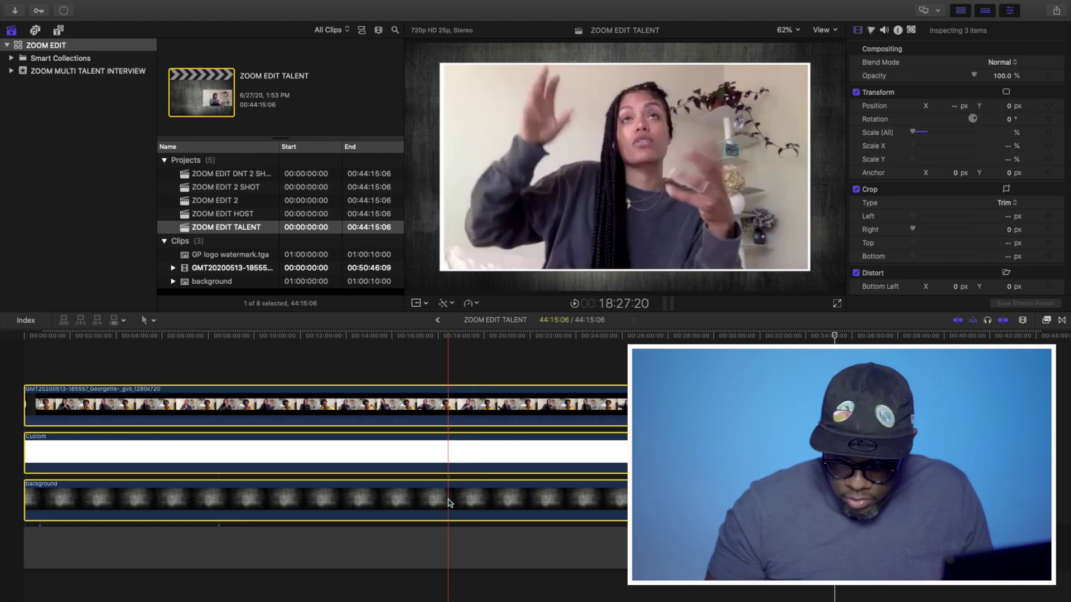
{"action": "right_click", "coordinate": [449, 502]}
{"action": "left_click", "coordinate": [502, 424]}
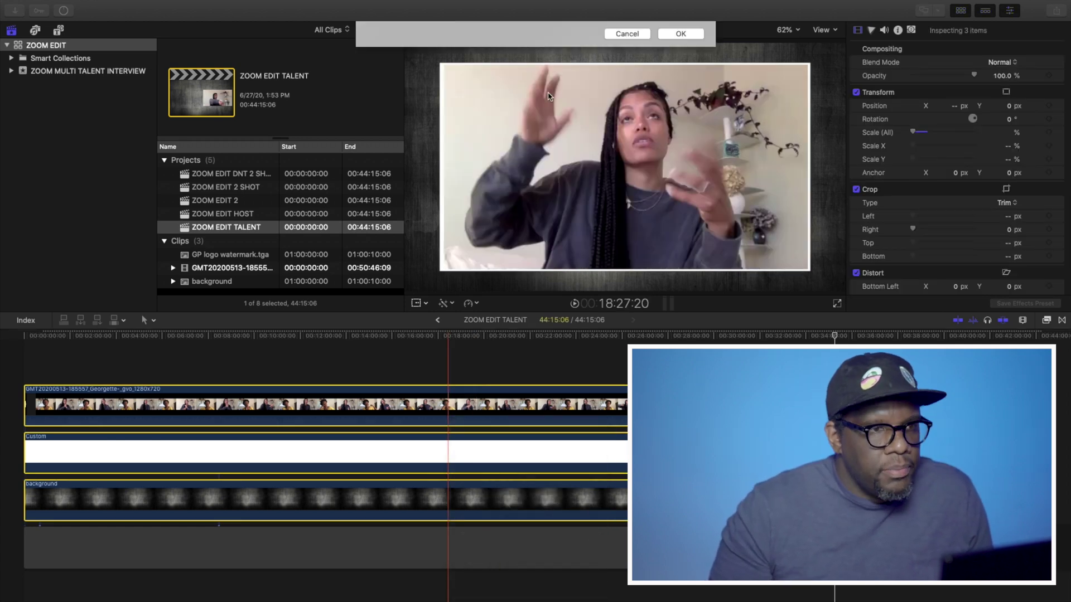
{"action": "left_click", "coordinate": [578, 29]}
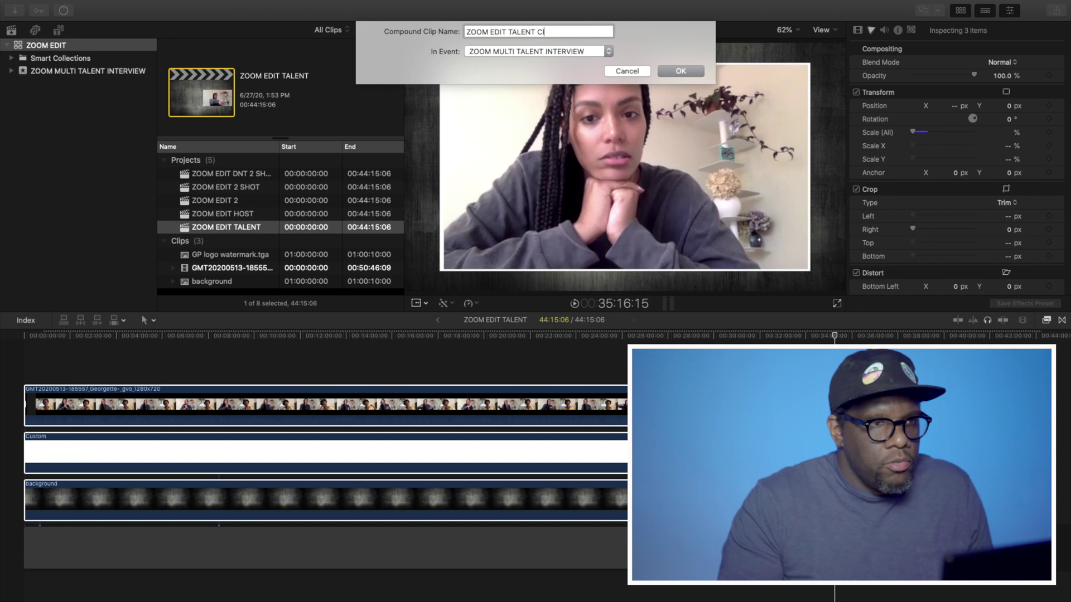
{"action": "key", "text": "Return"}
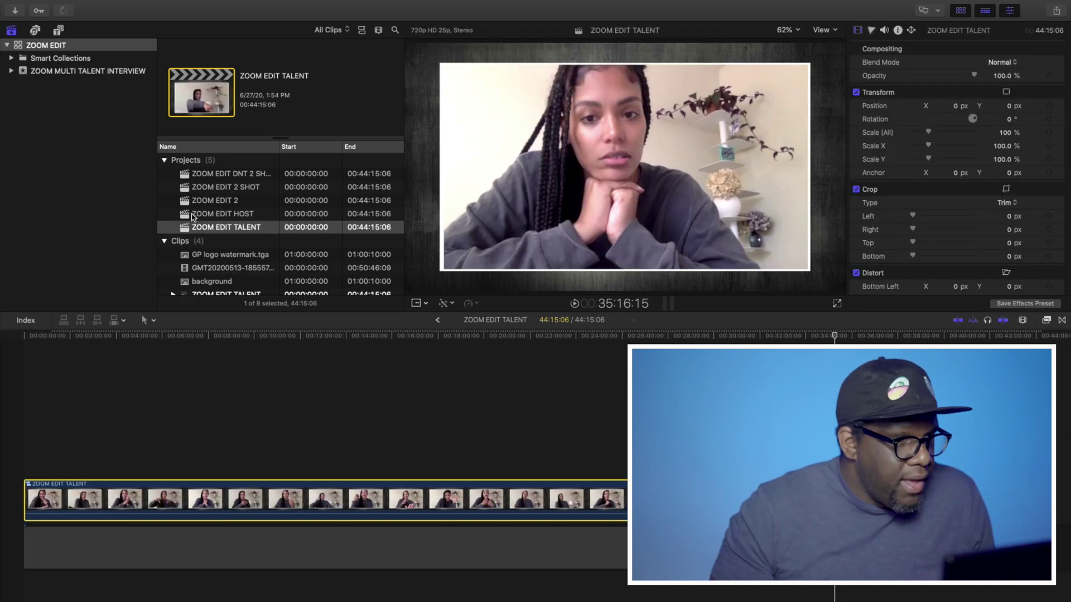
Step: Open ZOOM EDIT HOST and nest all its clips into a ZOOM EDIT HOST compound clip
{"action": "double_click", "coordinate": [187, 218]}
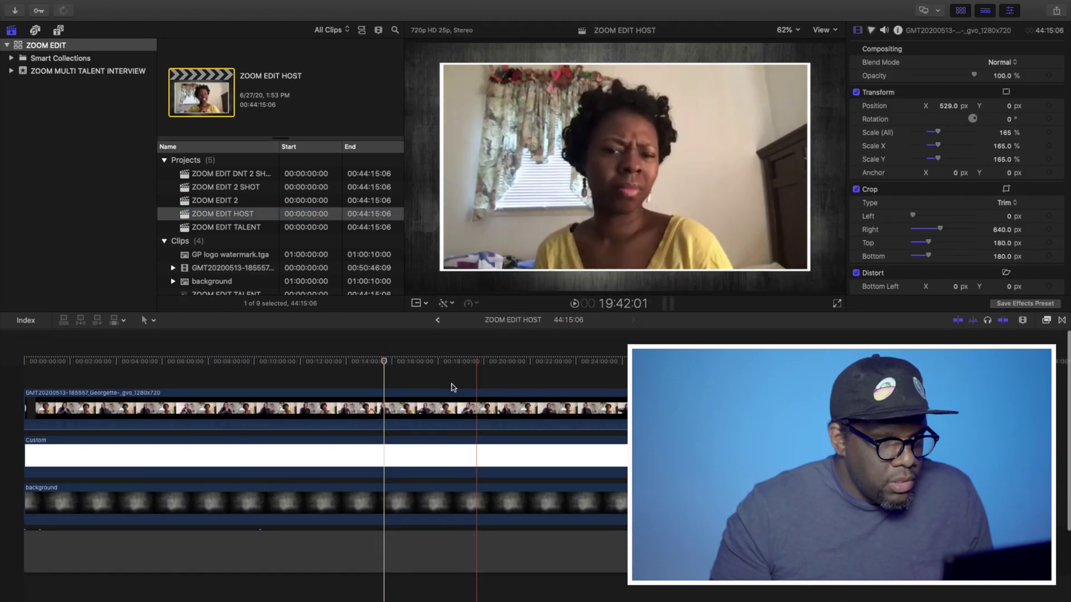
{"action": "key", "text": "super+a"}
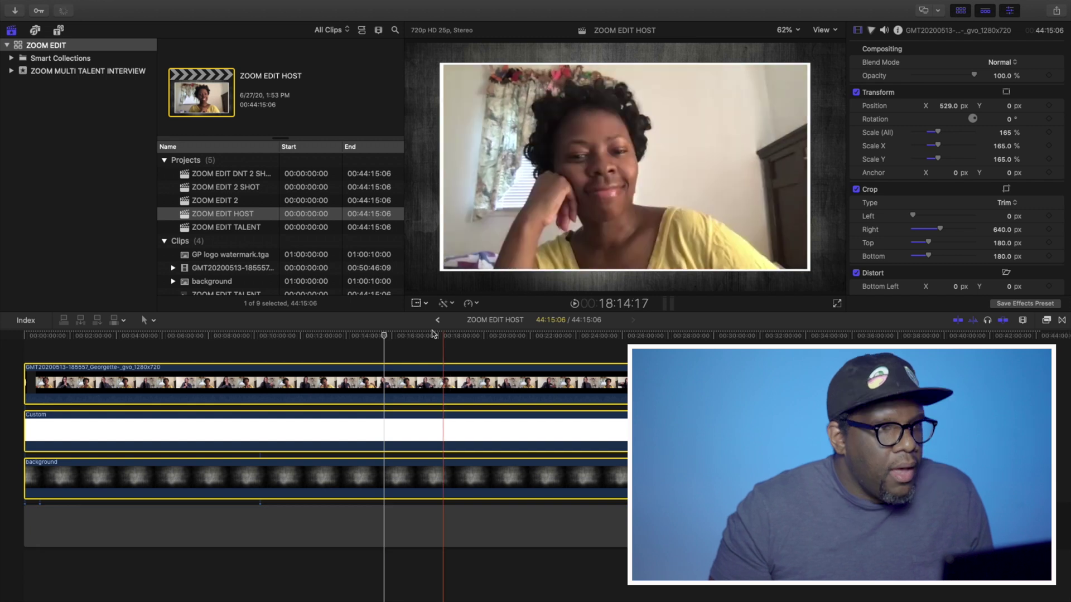
{"action": "right_click", "coordinate": [451, 408]}
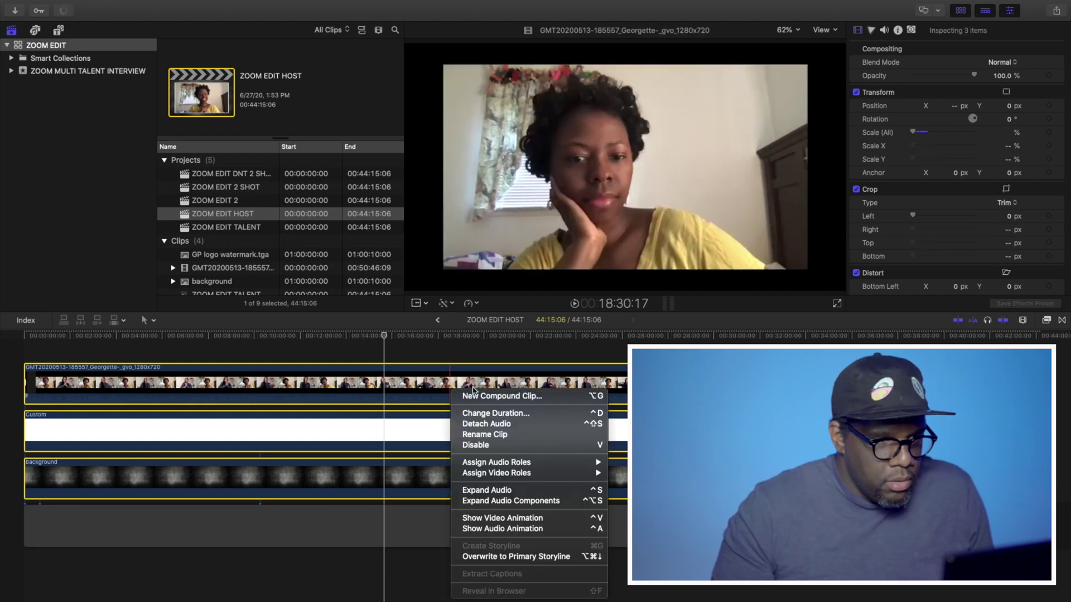
{"action": "left_click", "coordinate": [475, 396]}
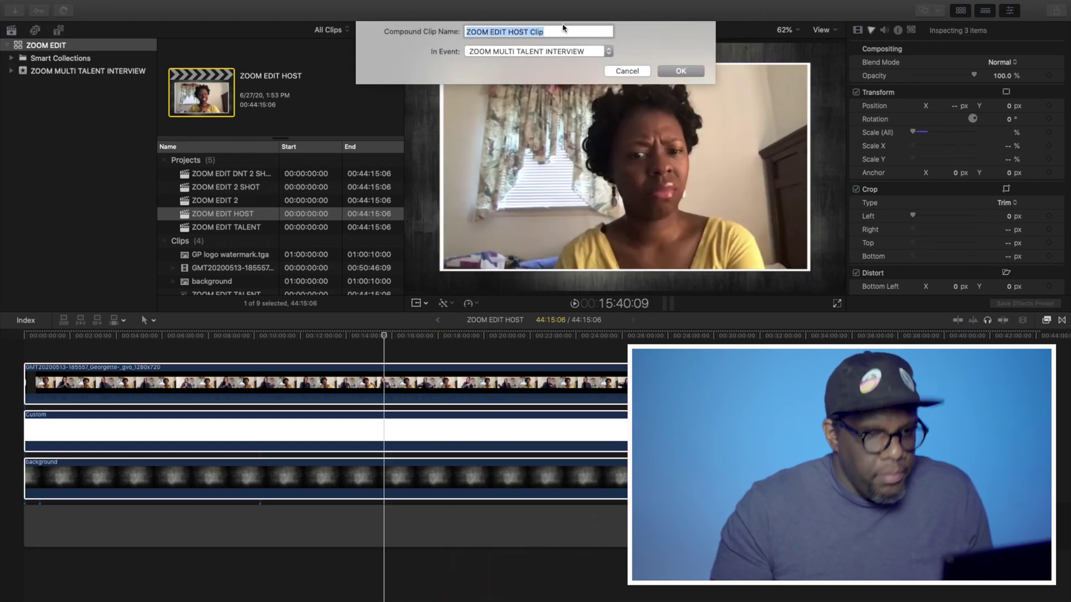
{"action": "key", "text": "Right"}
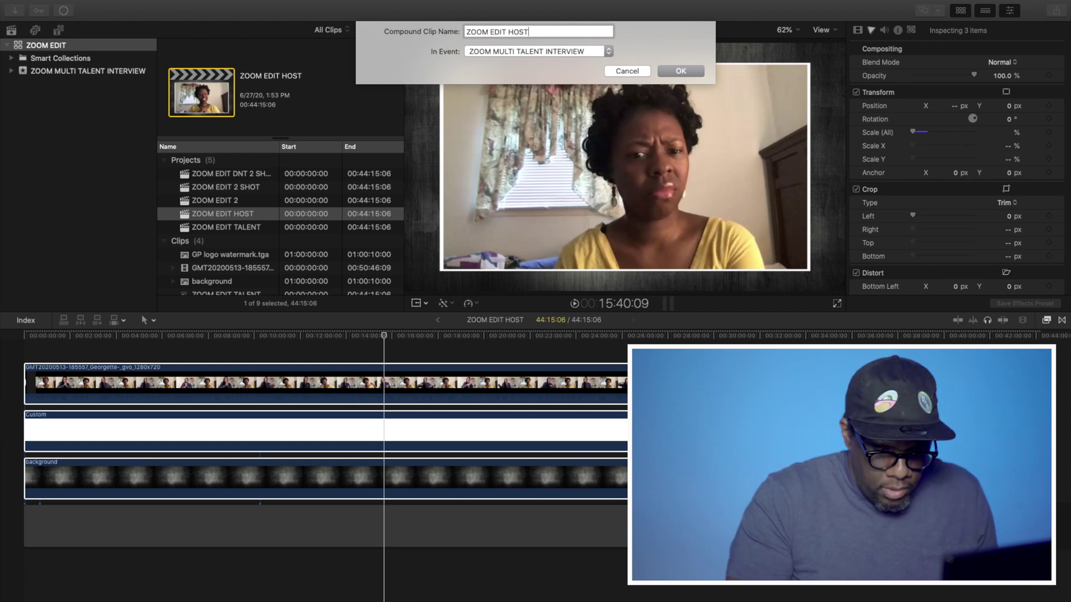
{"action": "key", "text": "Return"}
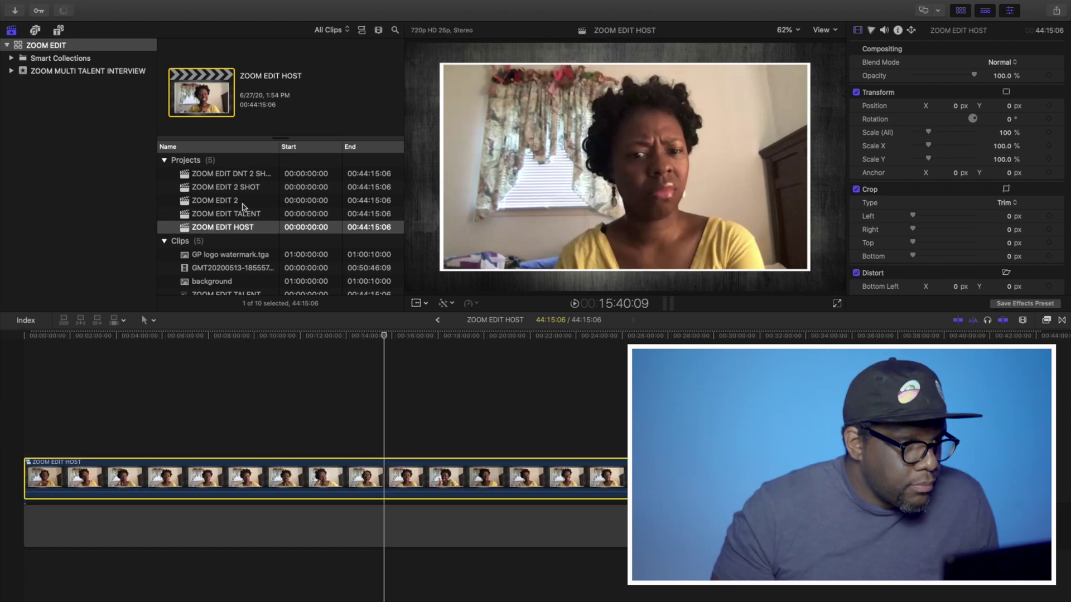
Step: Open ZOOM EDIT 2 SHOT and nest its watermark and video clips into a compound clip
{"action": "left_click", "coordinate": [220, 187]}
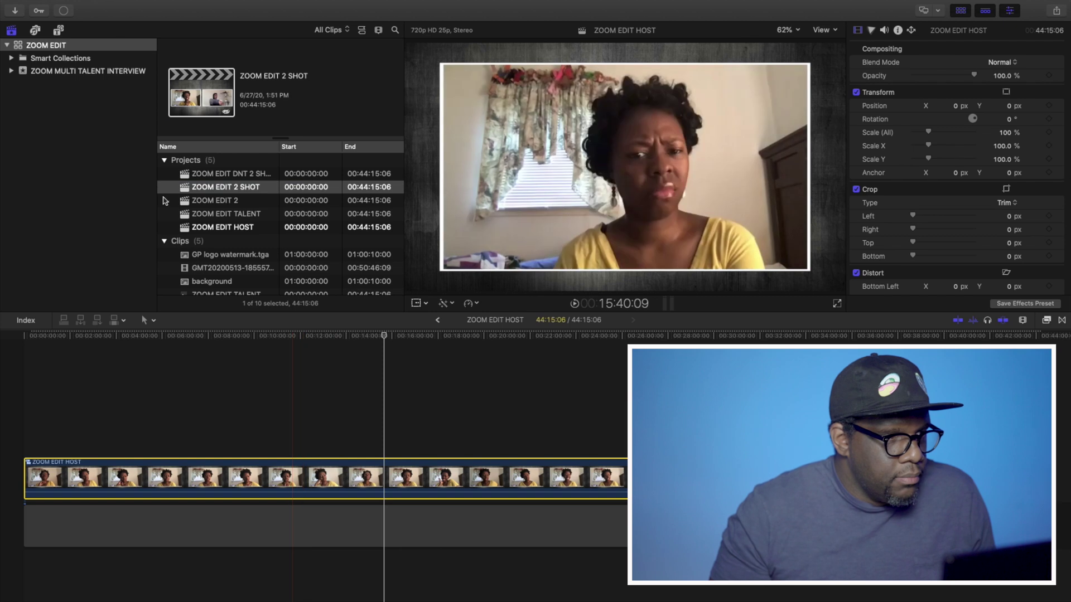
{"action": "double_click", "coordinate": [196, 192]}
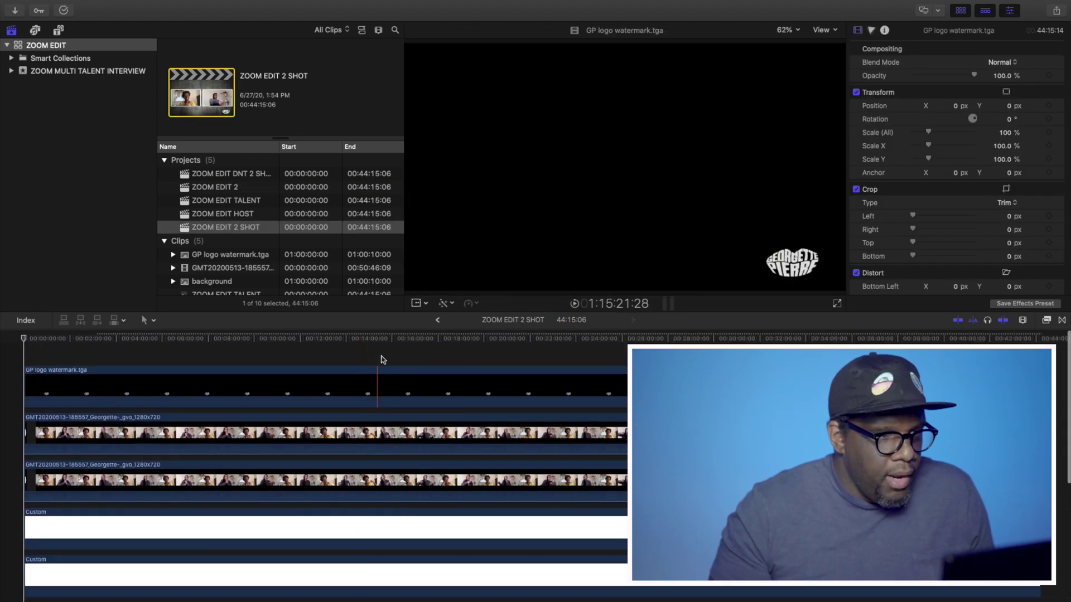
{"action": "left_click", "coordinate": [383, 359]}
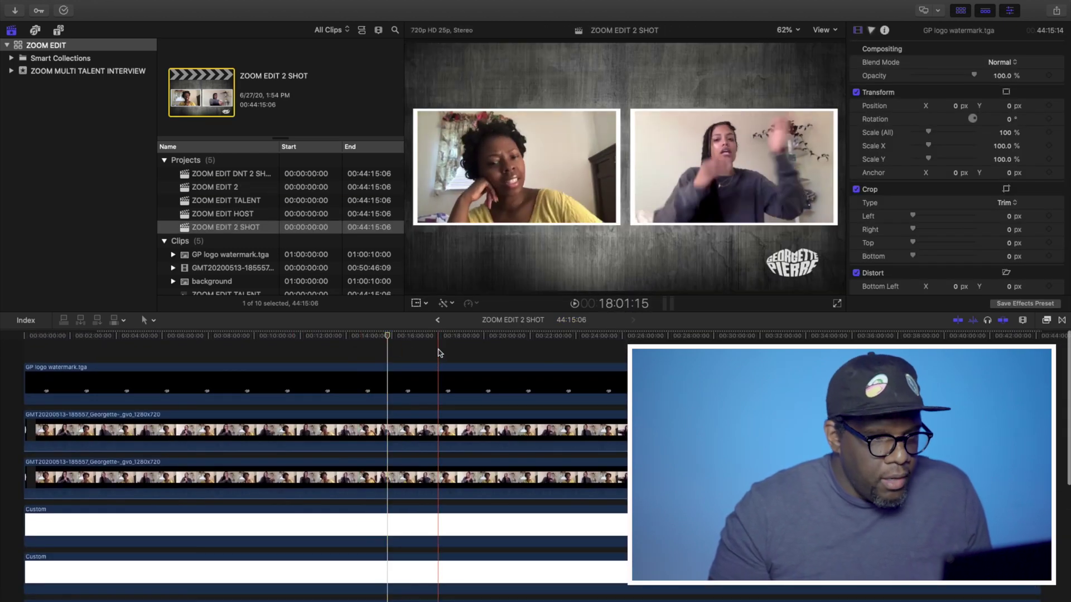
{"action": "left_click_drag", "start_coordinate": [440, 349], "coordinate": [412, 414]}
{"action": "right_click", "coordinate": [414, 407]}
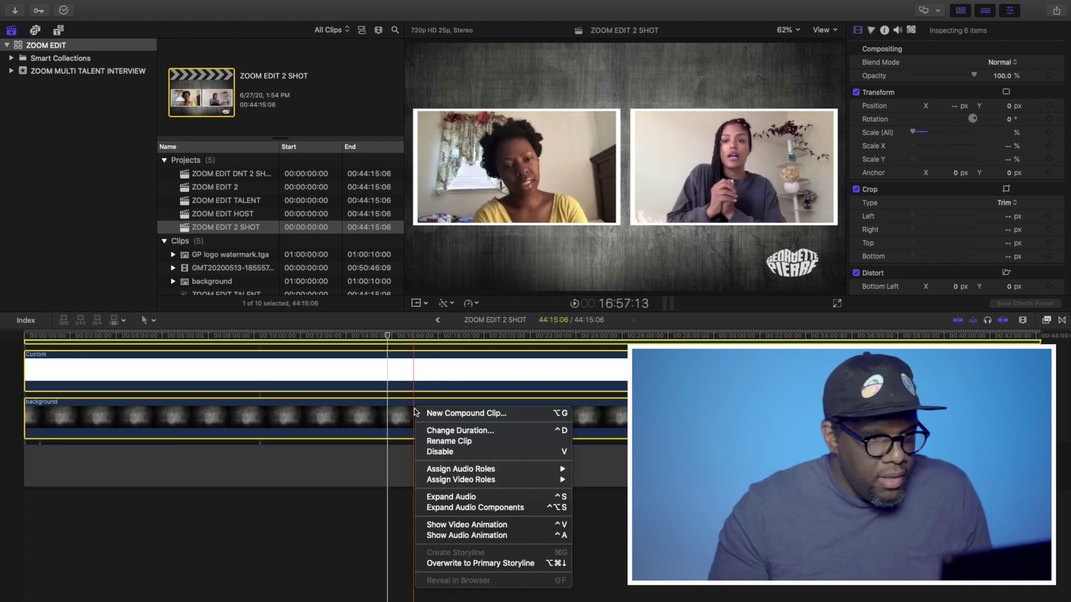
{"action": "left_click", "coordinate": [480, 414]}
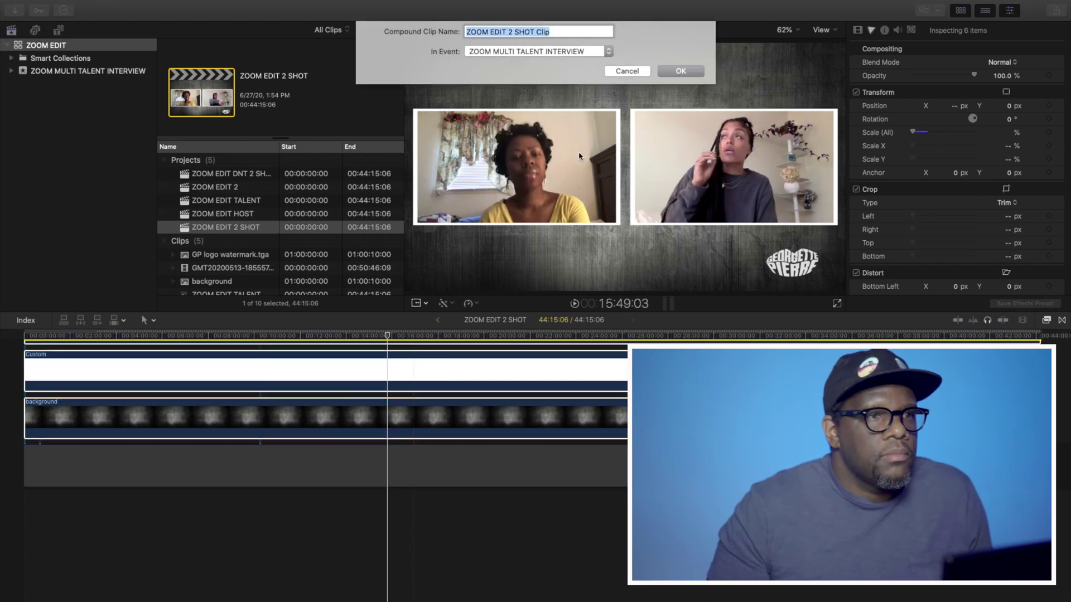
{"action": "left_click", "coordinate": [594, 33]}
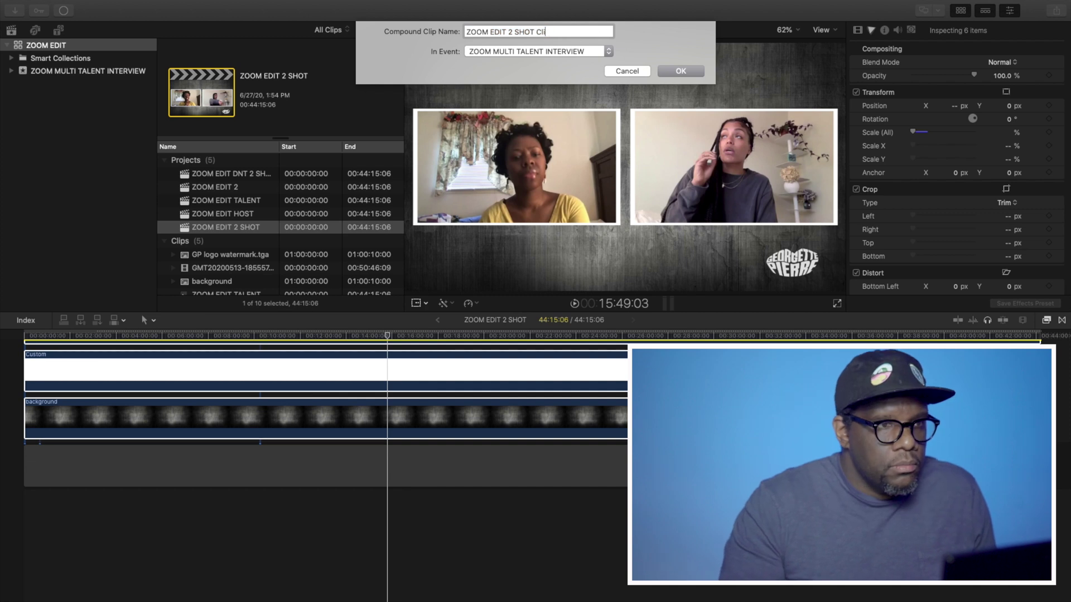
{"action": "key", "text": "Return"}
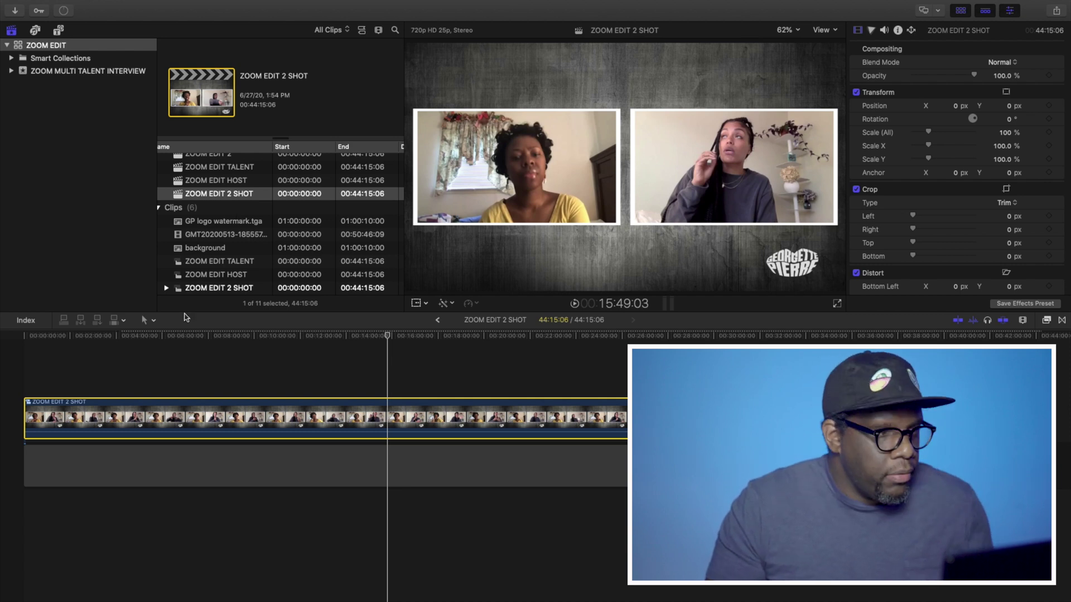
Step: Create multicam clip ZOOM EDIT MULTI CAM from the talent, host and 2 SHOT clips
{"action": "left_click", "coordinate": [220, 267]}
{"action": "left_click", "coordinate": [218, 289], "text": "shift"}
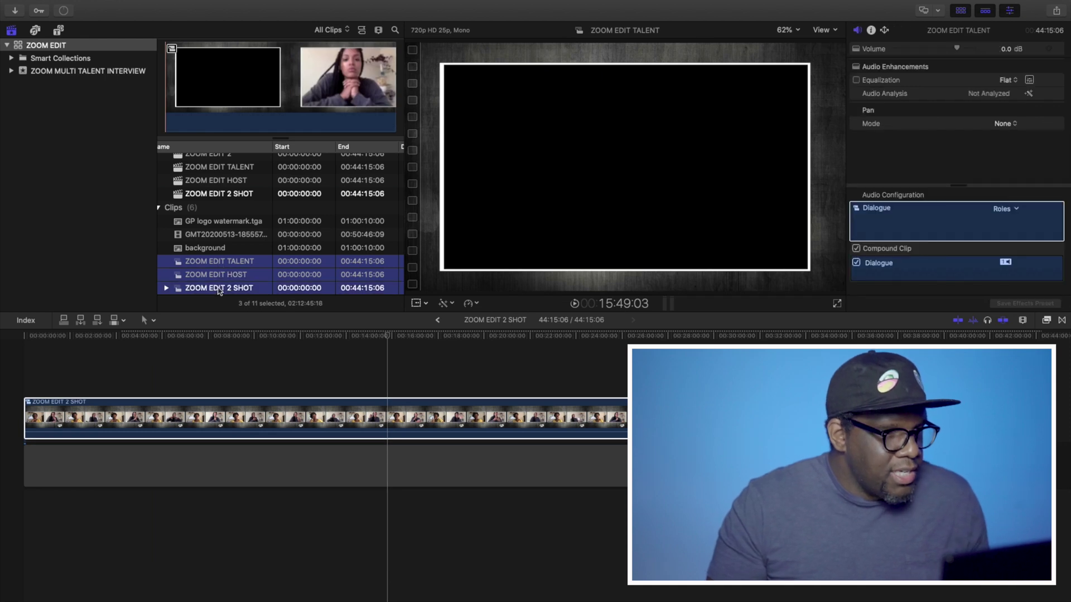
{"action": "right_click", "coordinate": [219, 290]}
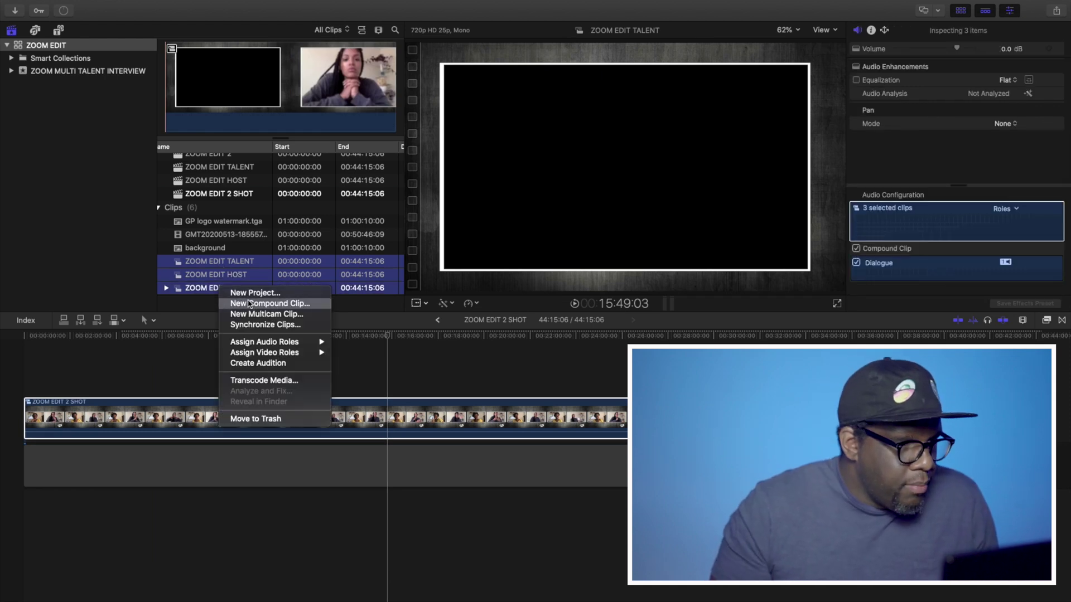
{"action": "left_click", "coordinate": [269, 314]}
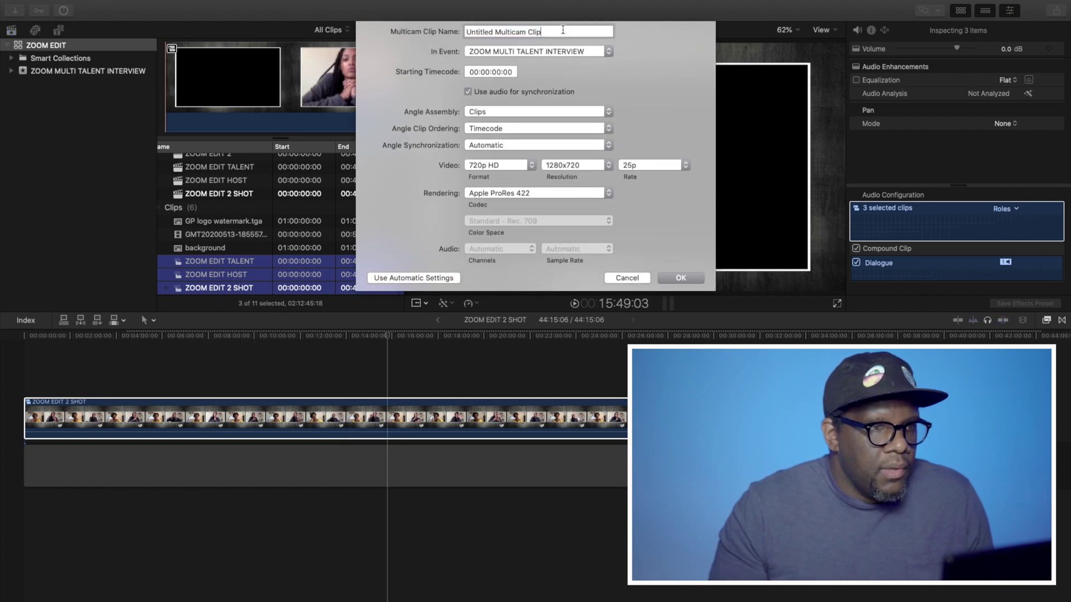
{"action": "type", "text": "ZOOM EDIT MULTI CAM"}
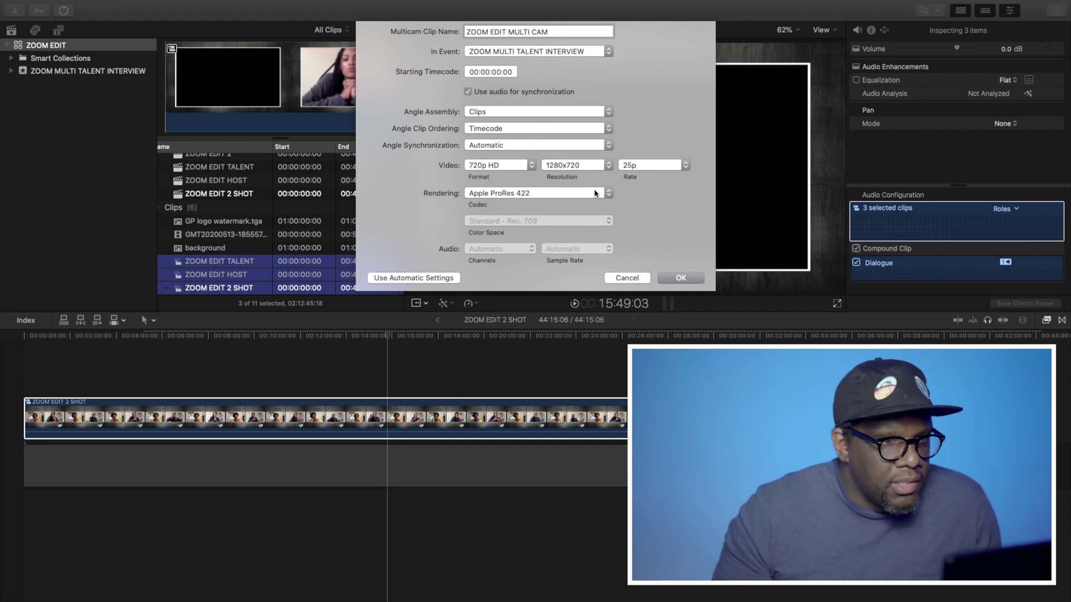
{"action": "left_click", "coordinate": [681, 278]}
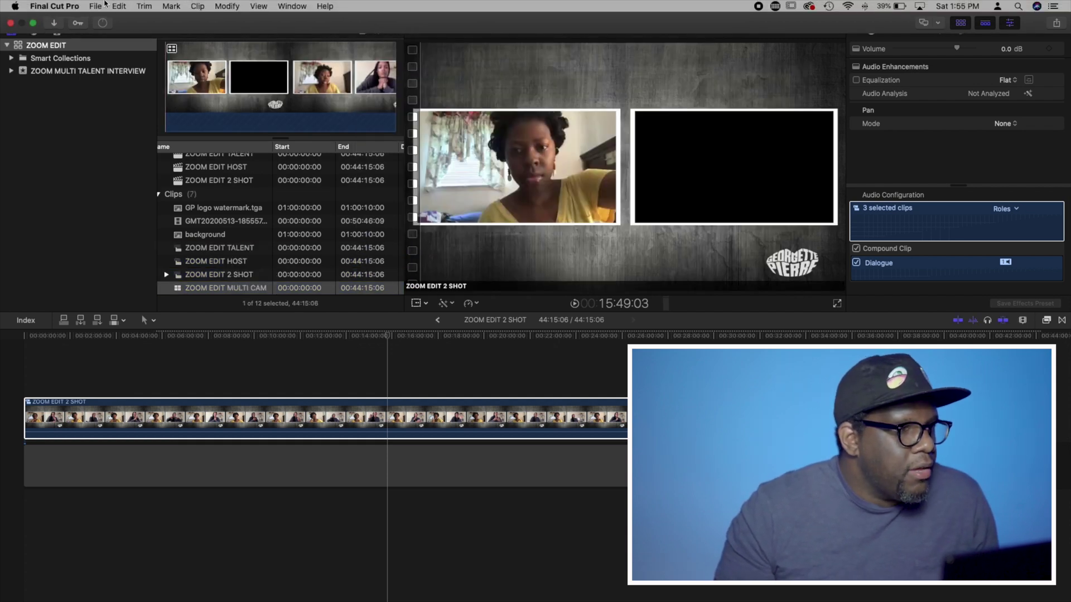
Step: Create a new empty project named MULTI ZOOM EDIT
{"action": "left_click", "coordinate": [103, 5]}
{"action": "mouse_move", "coordinate": [104, 21]}
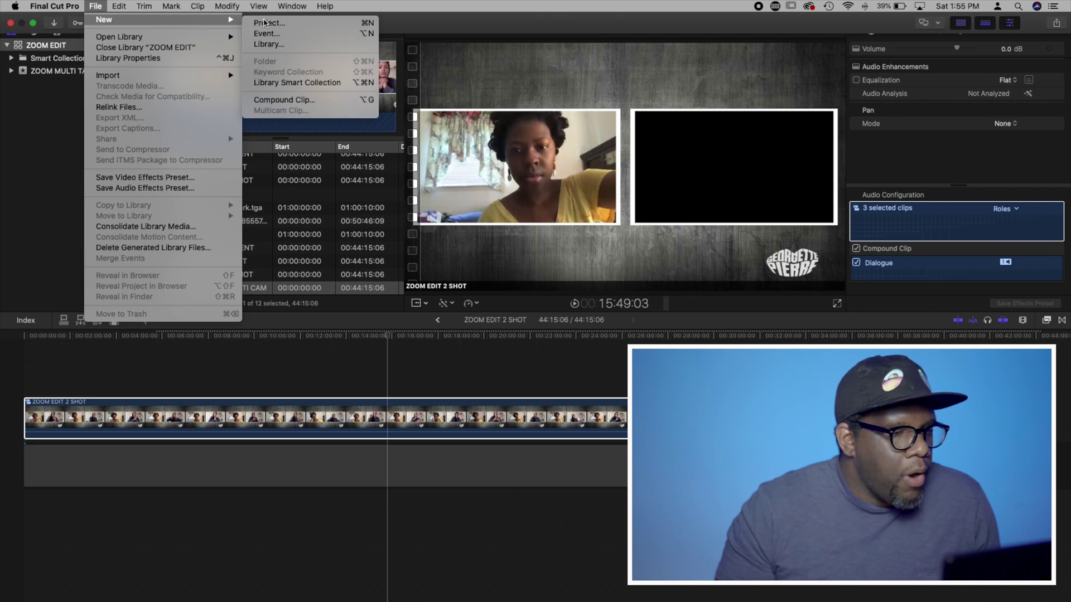
{"action": "left_click", "coordinate": [268, 23]}
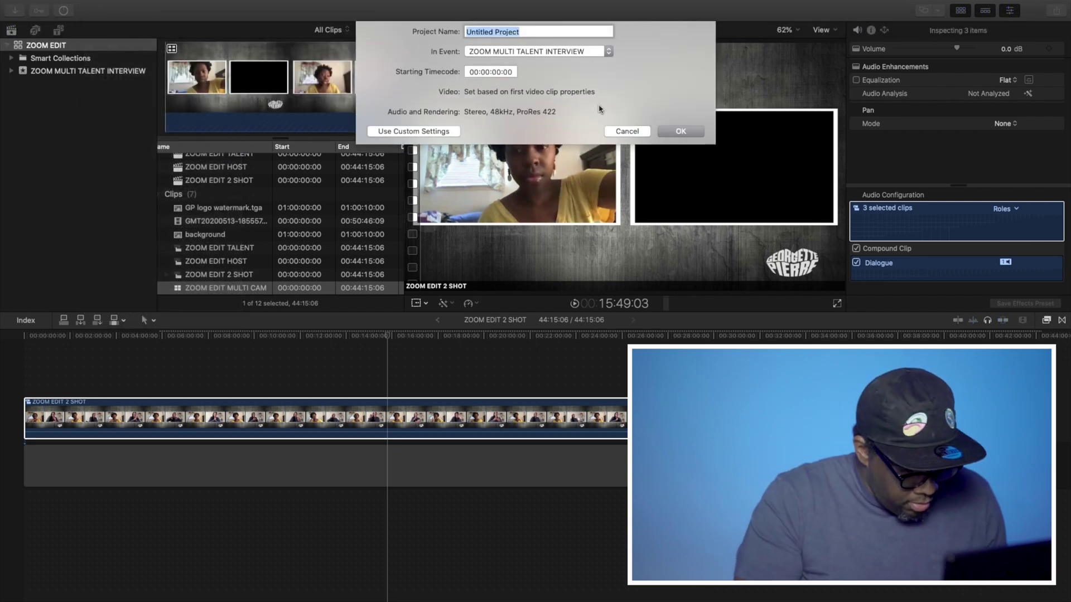
{"action": "type", "text": "MULTI ZOOM EDIT"}
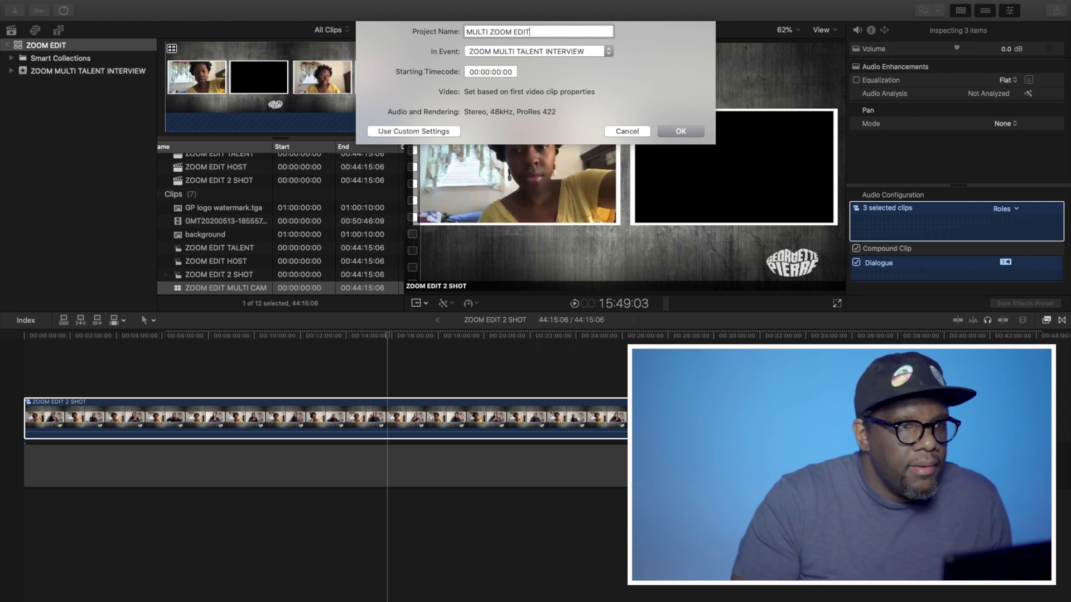
{"action": "key", "text": "Return"}
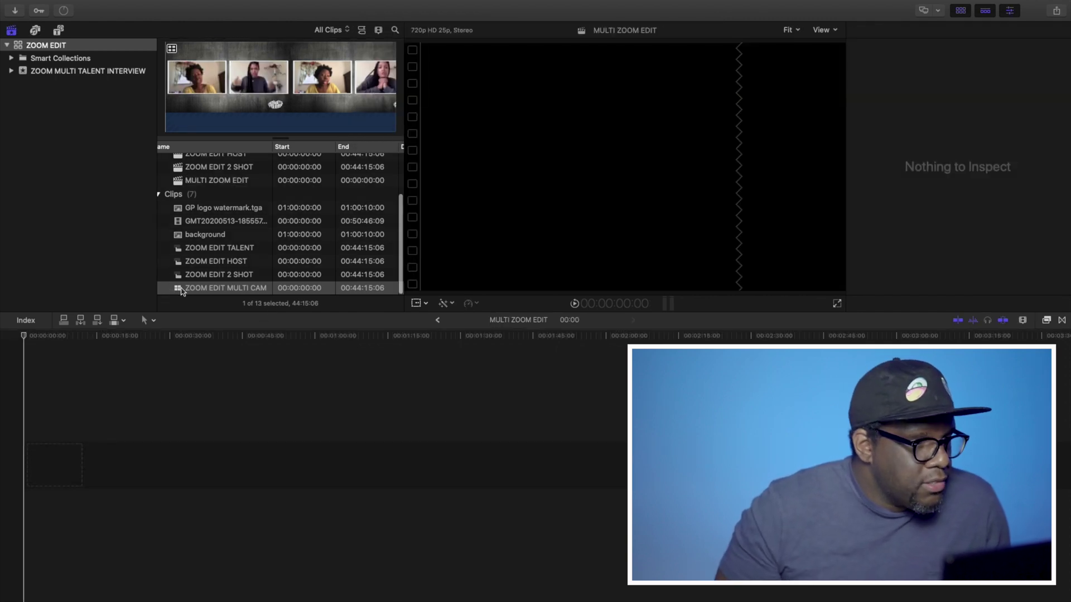
Step: Add ZOOM EDIT MULTI CAM to the timeline and show its three angles enlarged in the Angle Viewer
{"action": "left_click_drag", "start_coordinate": [181, 288], "coordinate": [71, 457]}
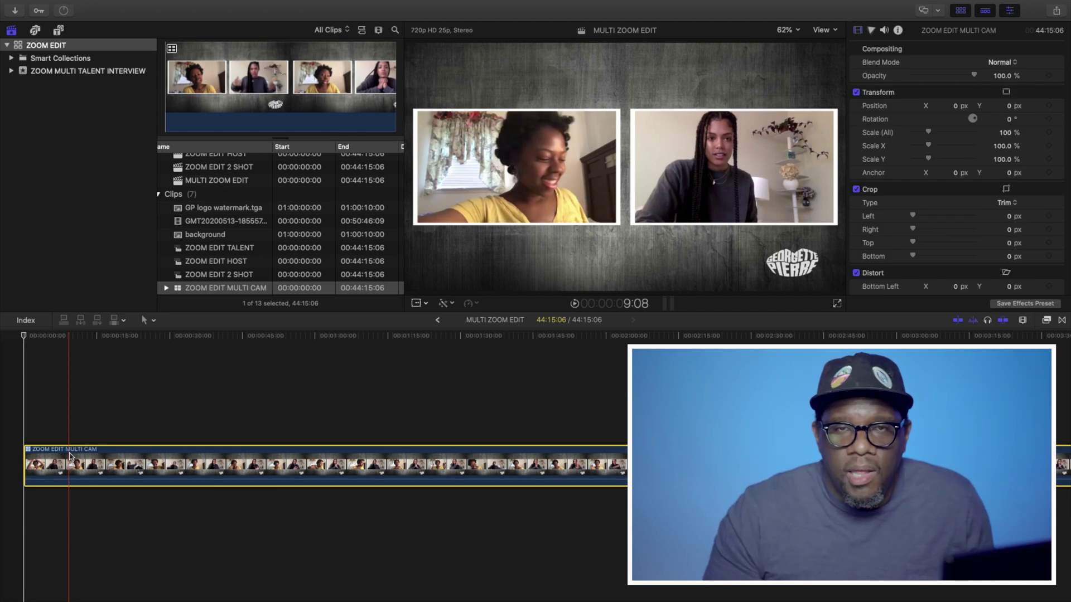
{"action": "left_click", "coordinate": [825, 30]}
{"action": "left_click", "coordinate": [851, 60]}
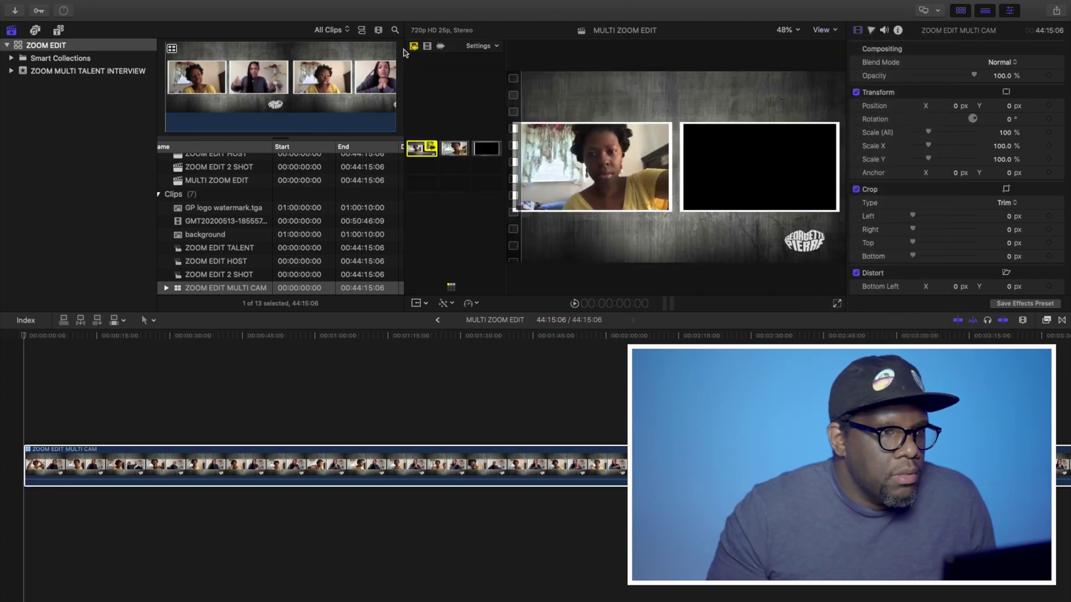
{"action": "left_click_drag", "start_coordinate": [404, 31], "coordinate": [251, 34]}
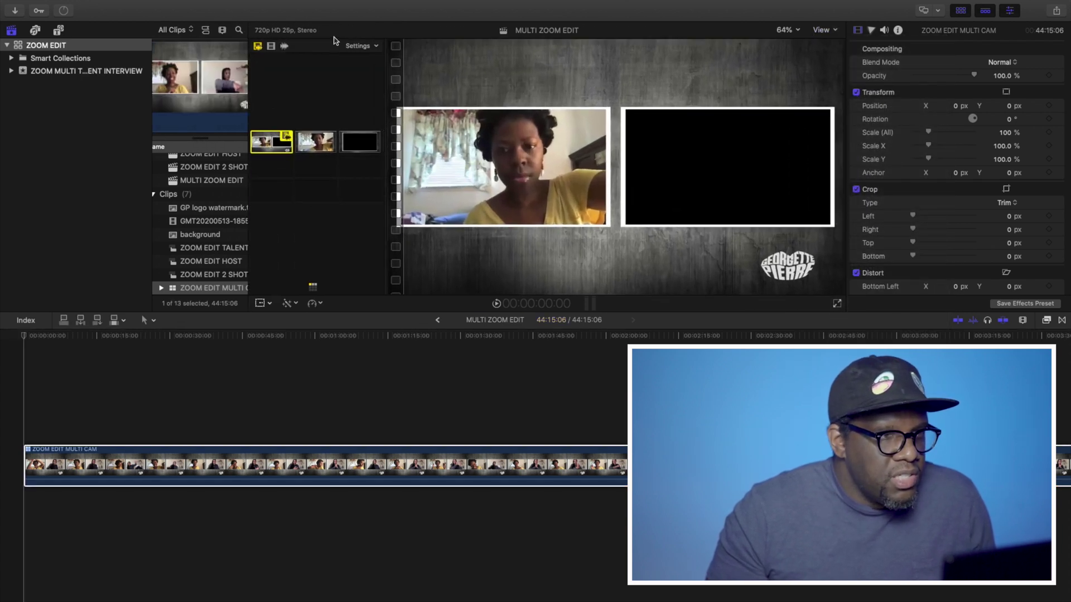
{"action": "left_click_drag", "start_coordinate": [384, 45], "coordinate": [564, 45]}
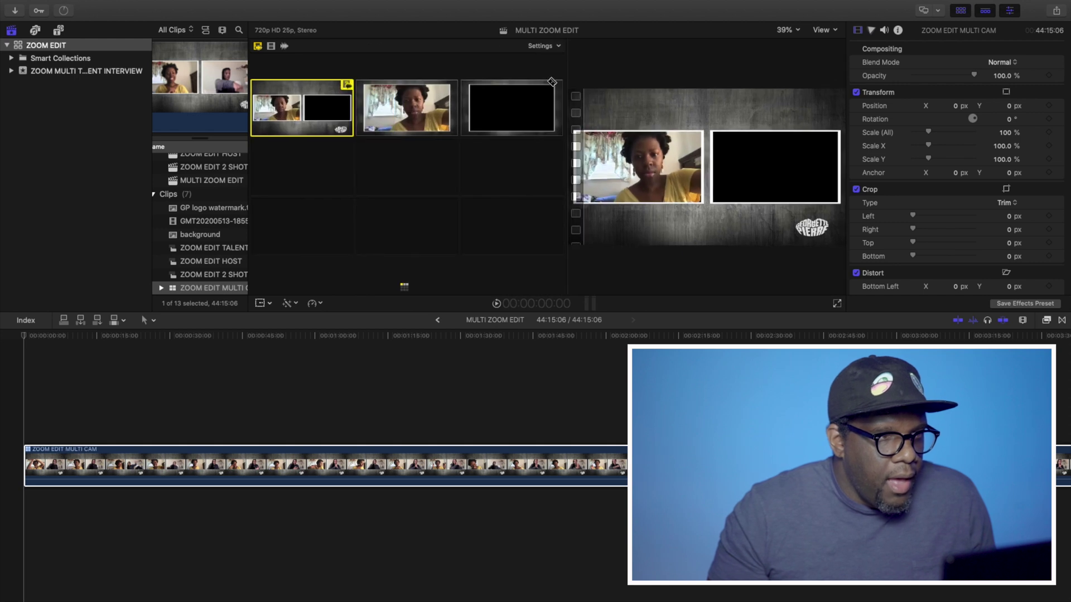
{"action": "left_click", "coordinate": [161, 338]}
Step: During playback, cut to angles 2, 3, 2, the two-shot, 3 and 2, then return to the first cut
{"action": "key", "text": "space"}
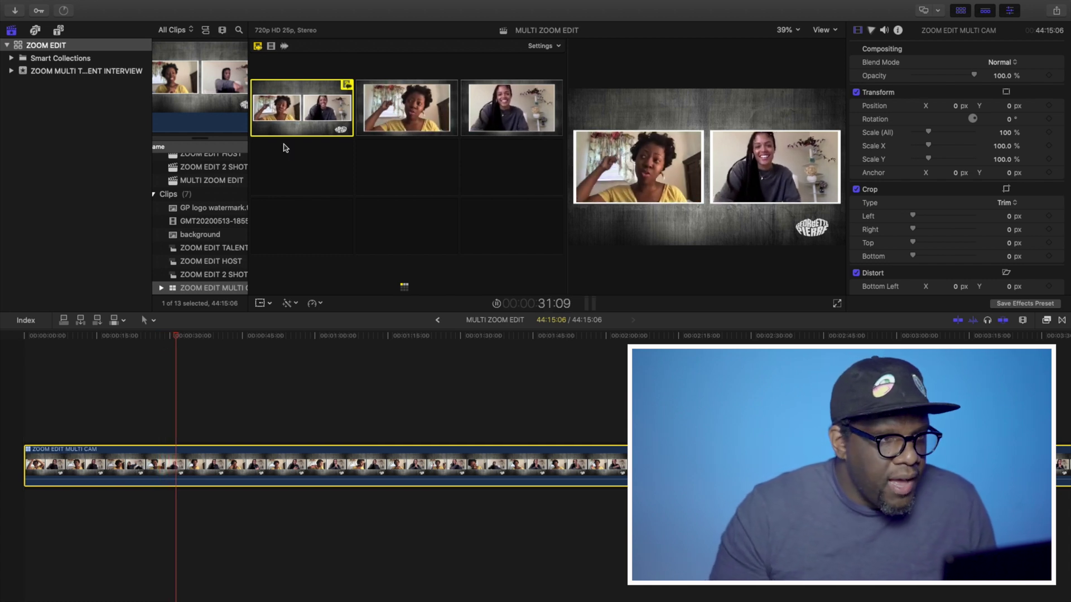
{"action": "left_click", "coordinate": [390, 109]}
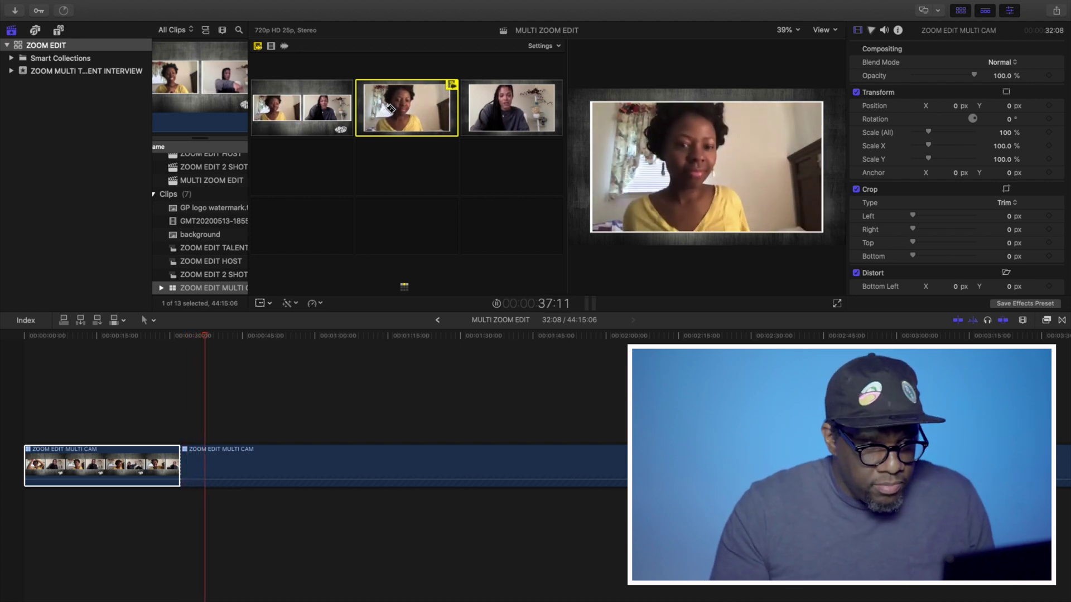
{"action": "left_click", "coordinate": [507, 101]}
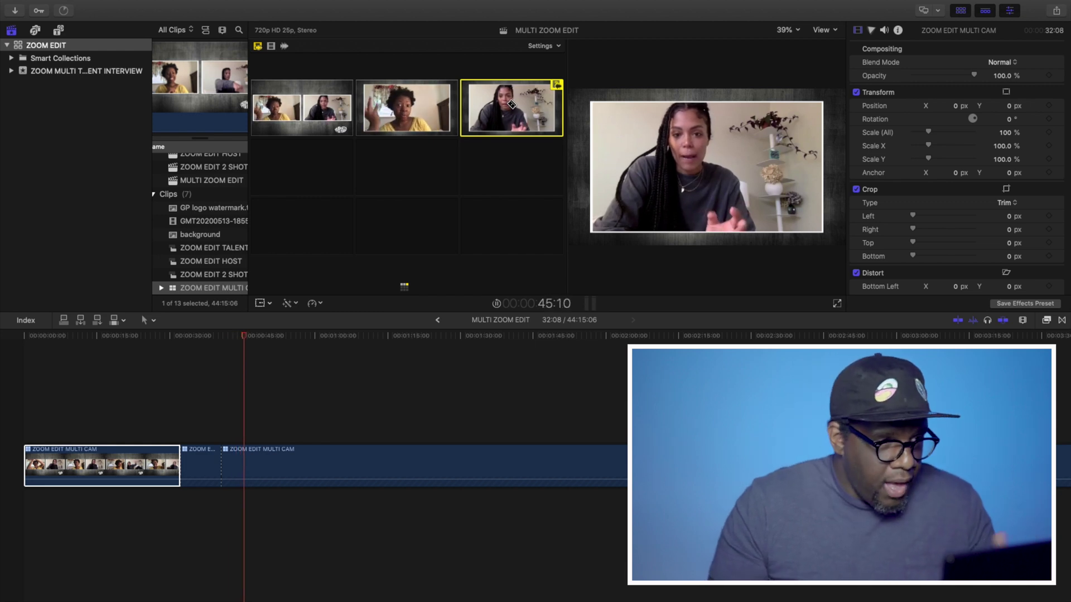
{"action": "left_click", "coordinate": [428, 118]}
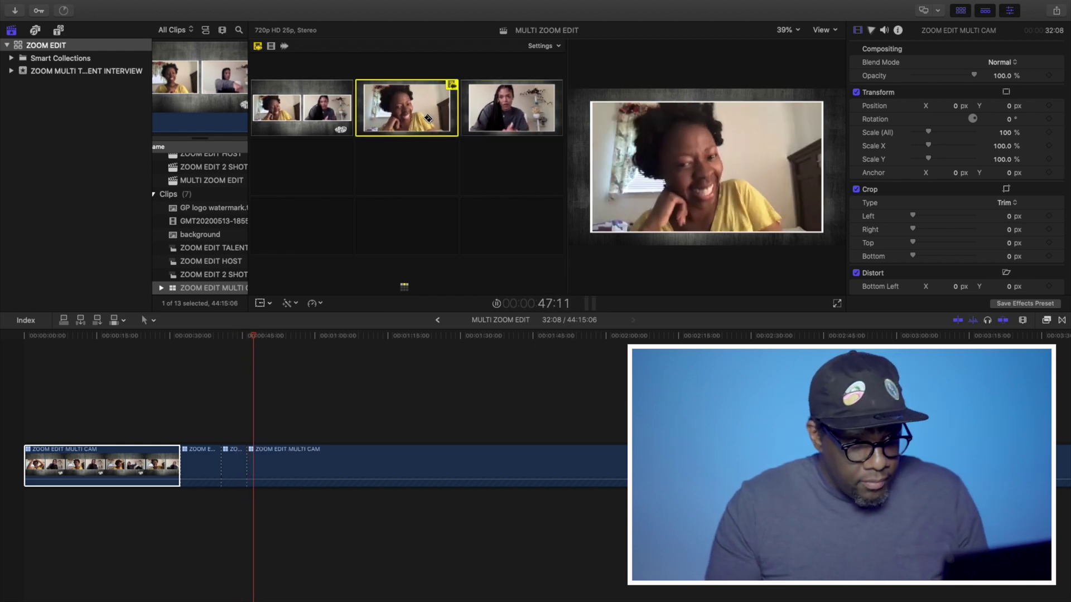
{"action": "left_click", "coordinate": [321, 123]}
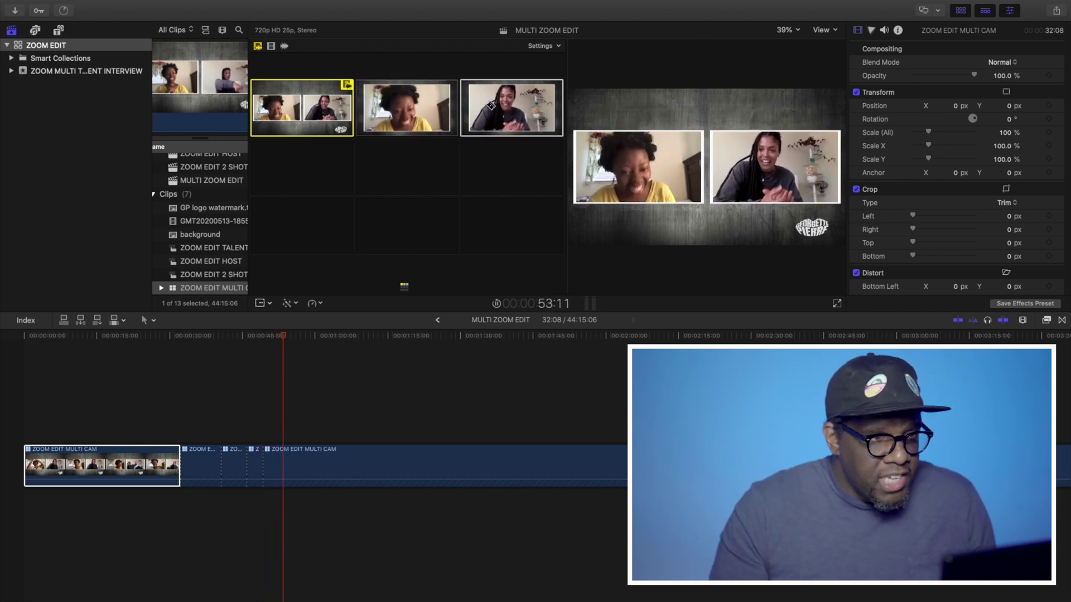
{"action": "left_click", "coordinate": [505, 107]}
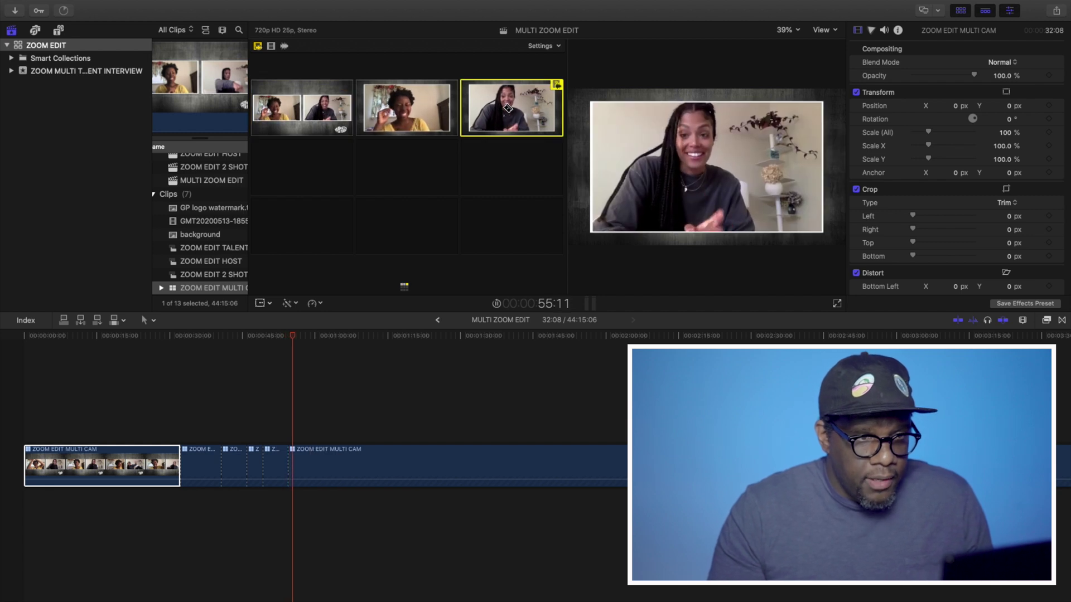
{"action": "left_click", "coordinate": [425, 110]}
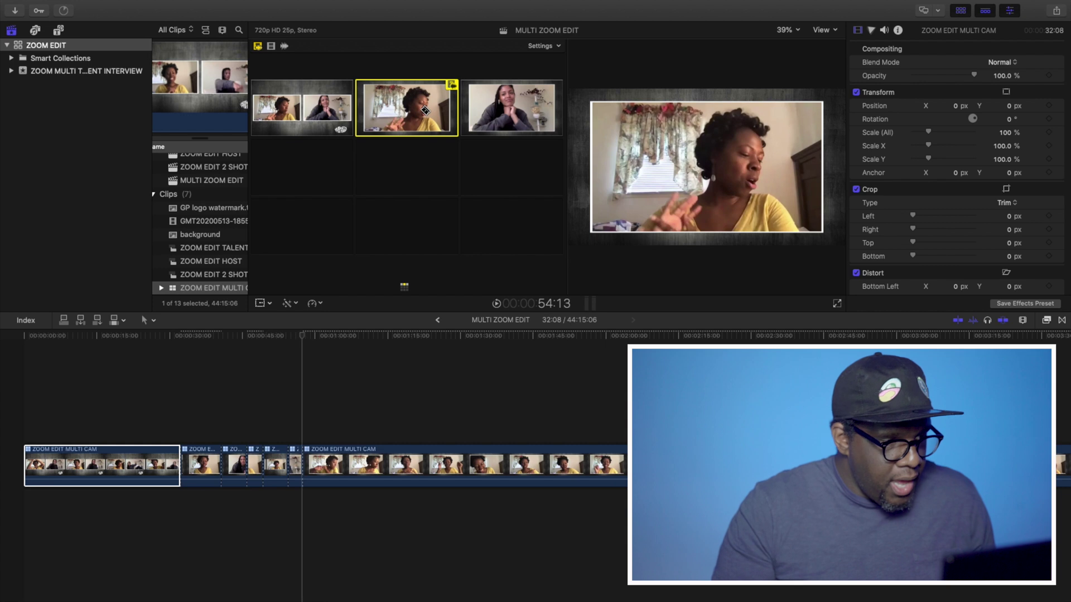
{"action": "key", "text": "j"}
{"action": "key", "text": "j"}
{"action": "key", "text": "j"}
{"action": "key", "text": "j"}
{"action": "key", "text": "j"}
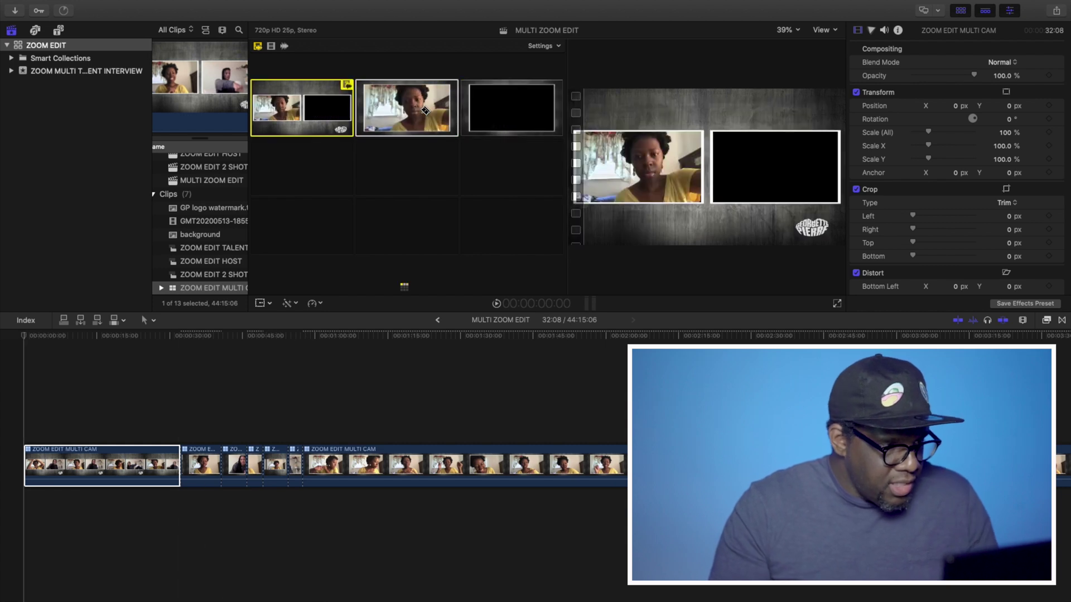
{"action": "key", "text": "Down"}
{"action": "key", "text": "space"}
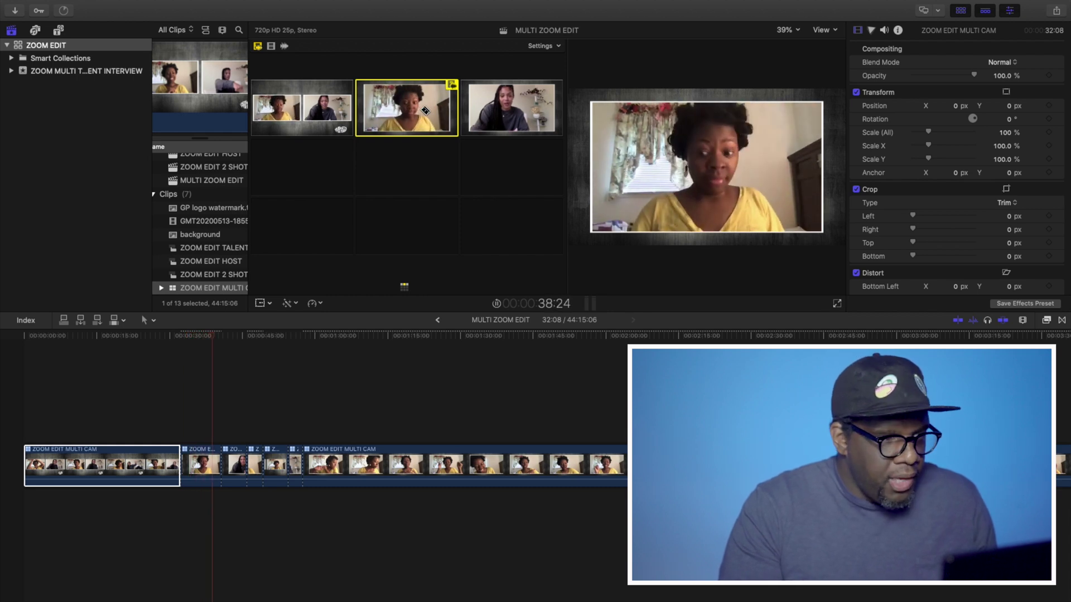
{"action": "key", "text": "3"}
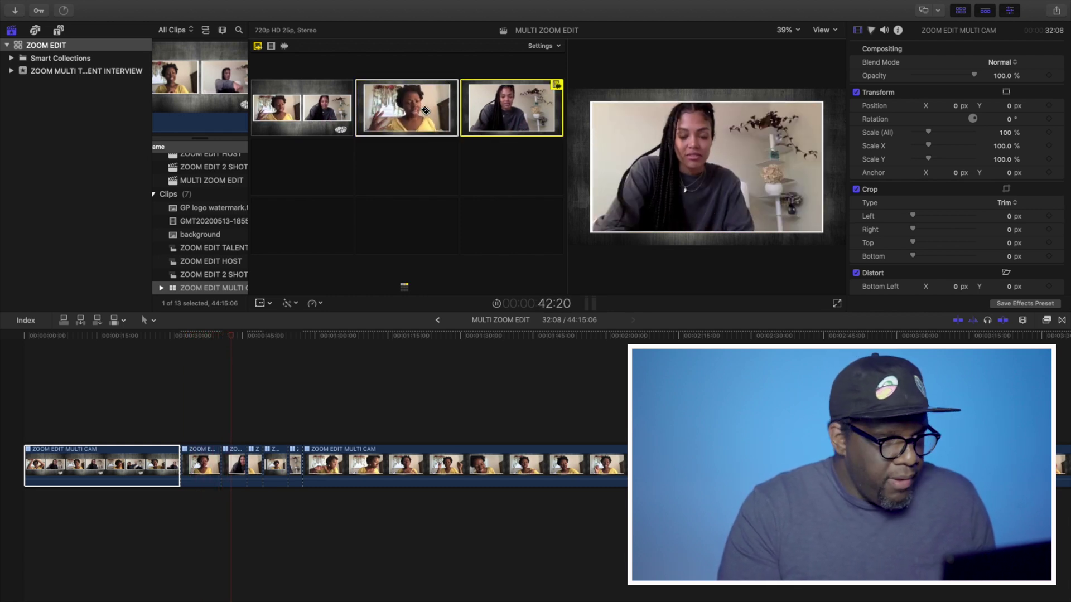
{"action": "left_click", "coordinate": [425, 111]}
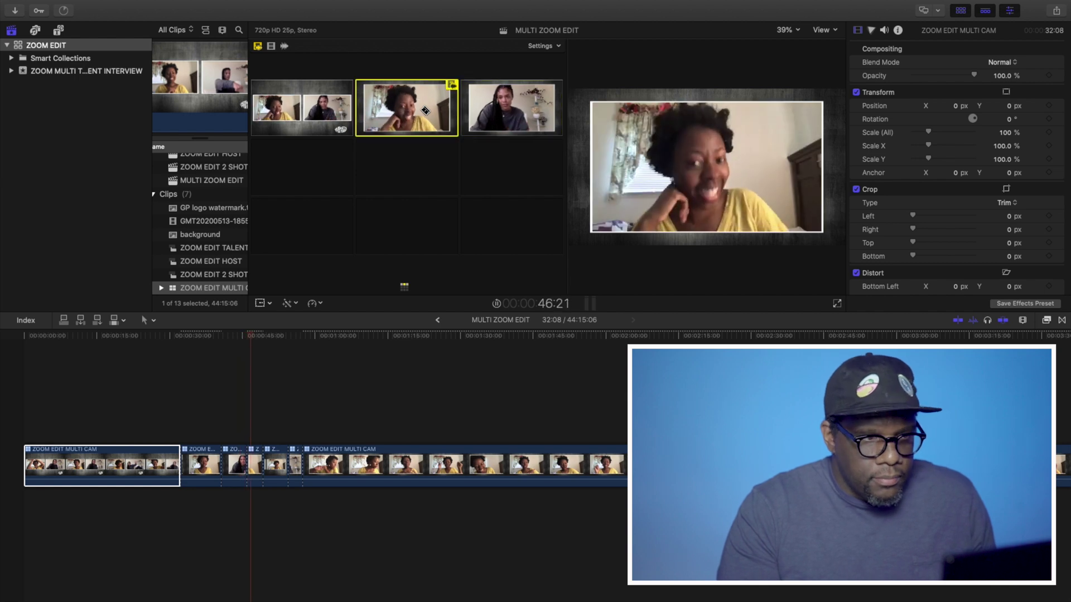
{"action": "key", "text": "1"}
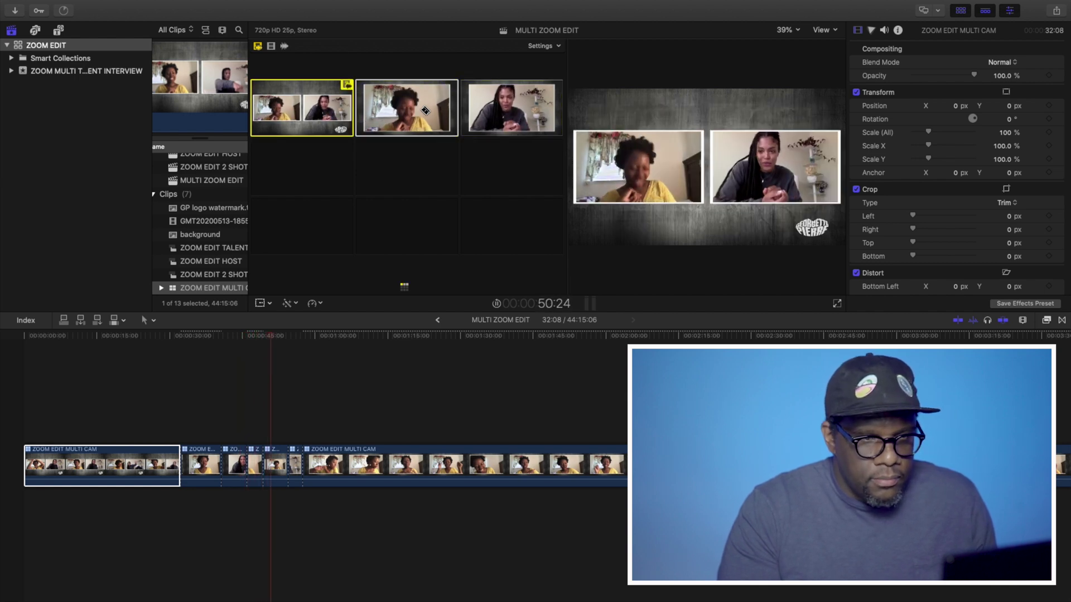
{"action": "key", "text": "3"}
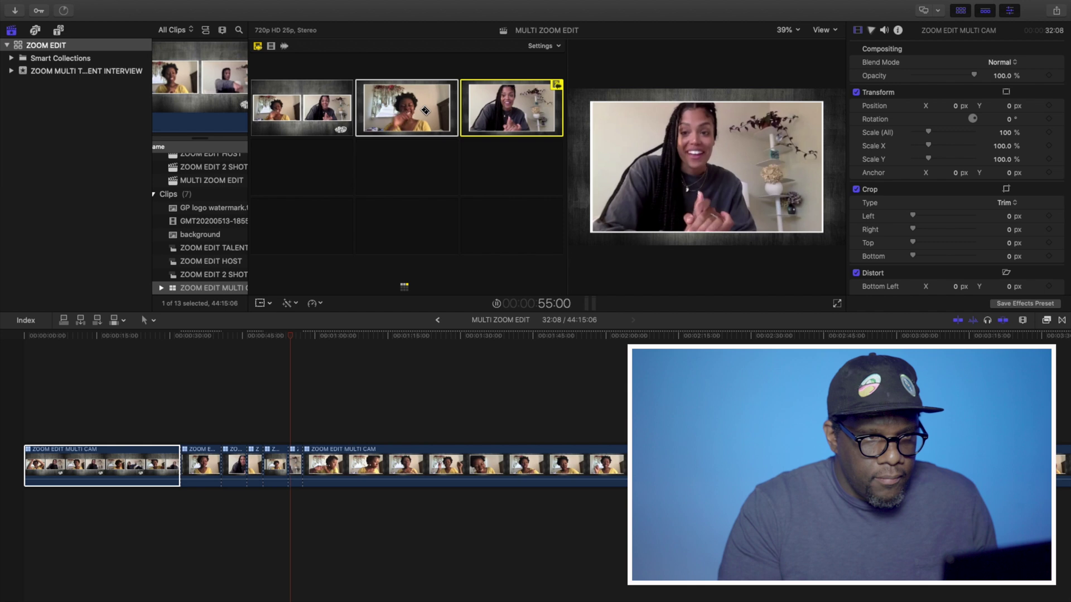
{"action": "left_click", "coordinate": [425, 110]}
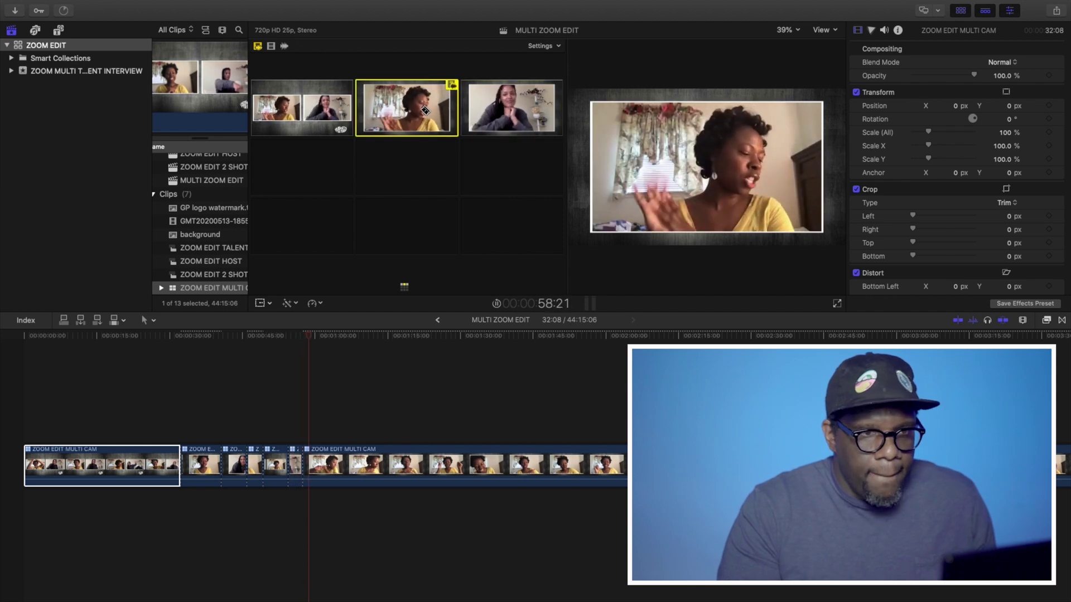